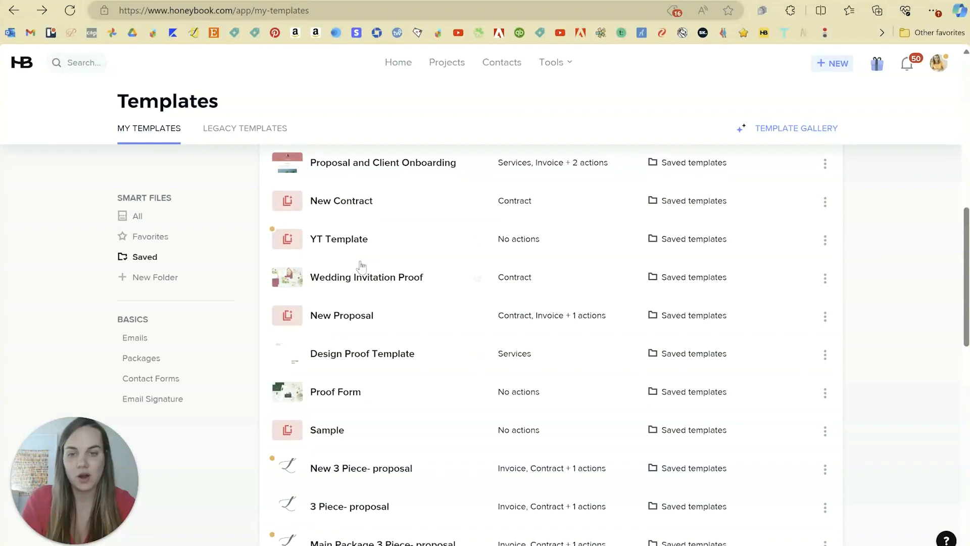
- Open the Wedding Invitation Proof template and review its theme font and colour settings without changing them
click(357, 281)
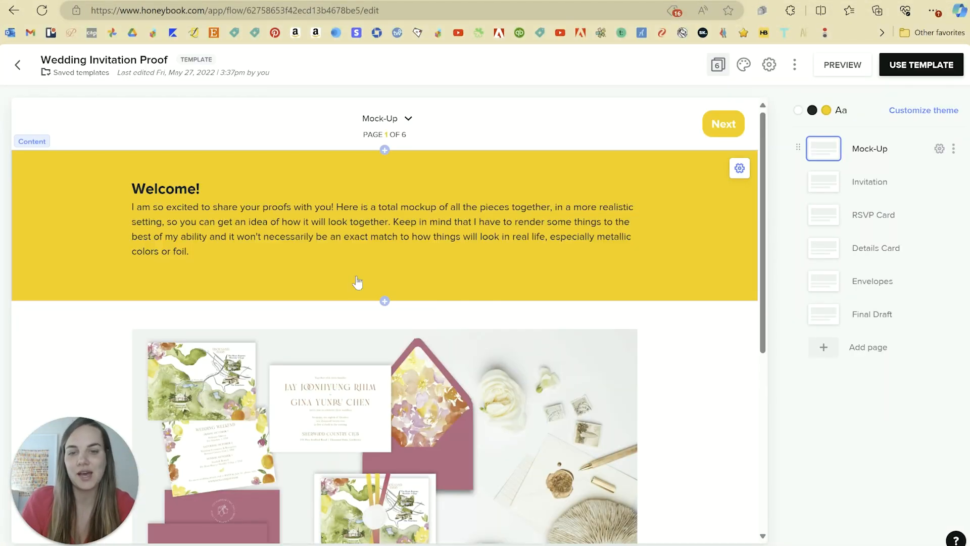
scroll(693, 405, down, 10)
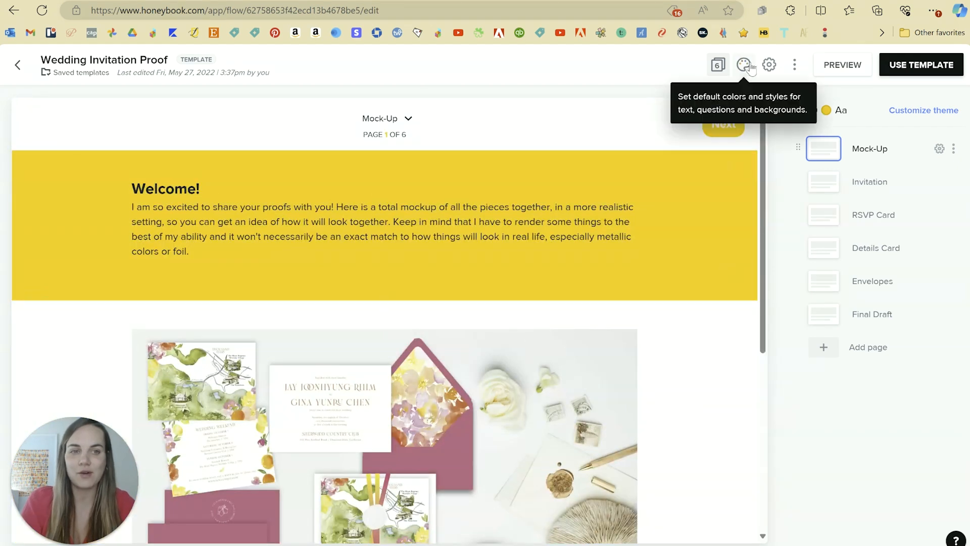
click(745, 65)
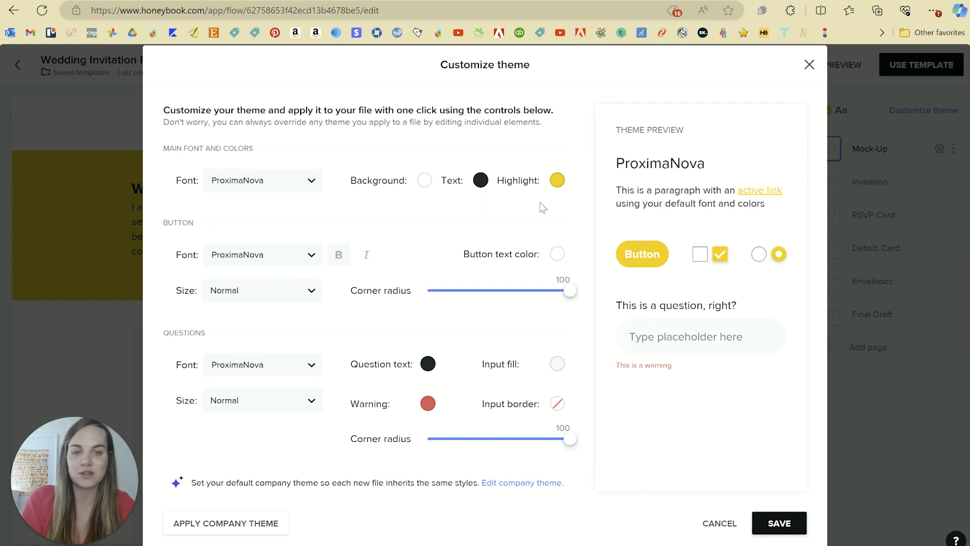
click(809, 64)
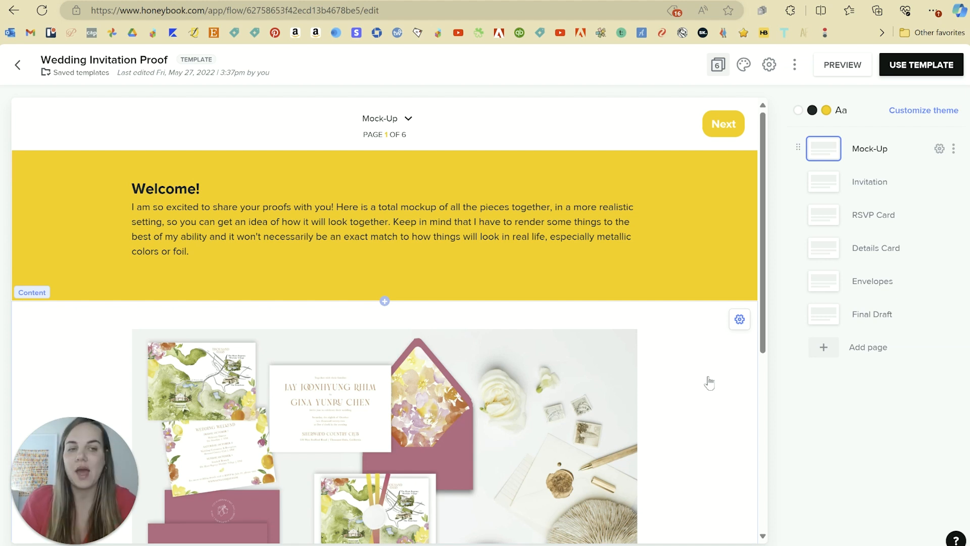
- Examine the background colour, text formatting and navigation button options around the Welcome section of the Mock-Up page
click(615, 174)
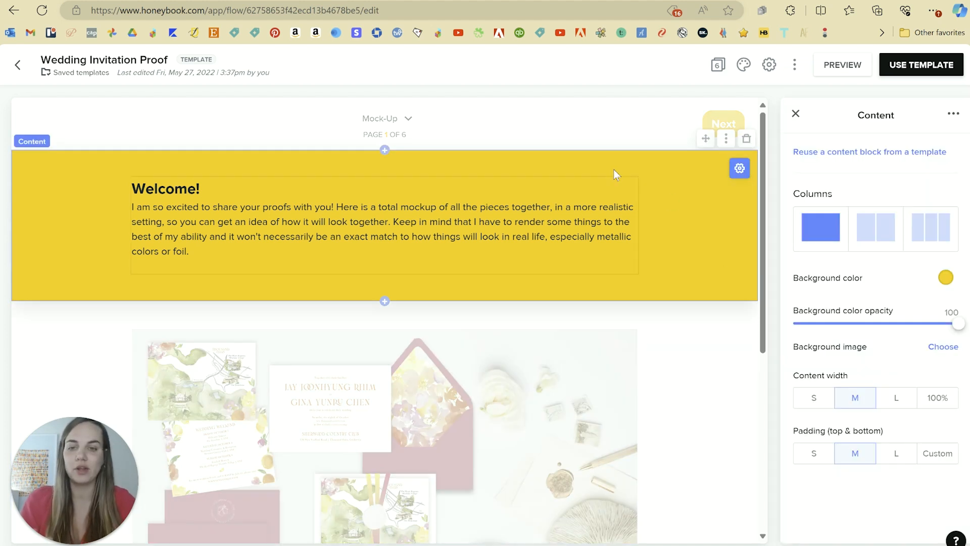
click(946, 278)
click(923, 275)
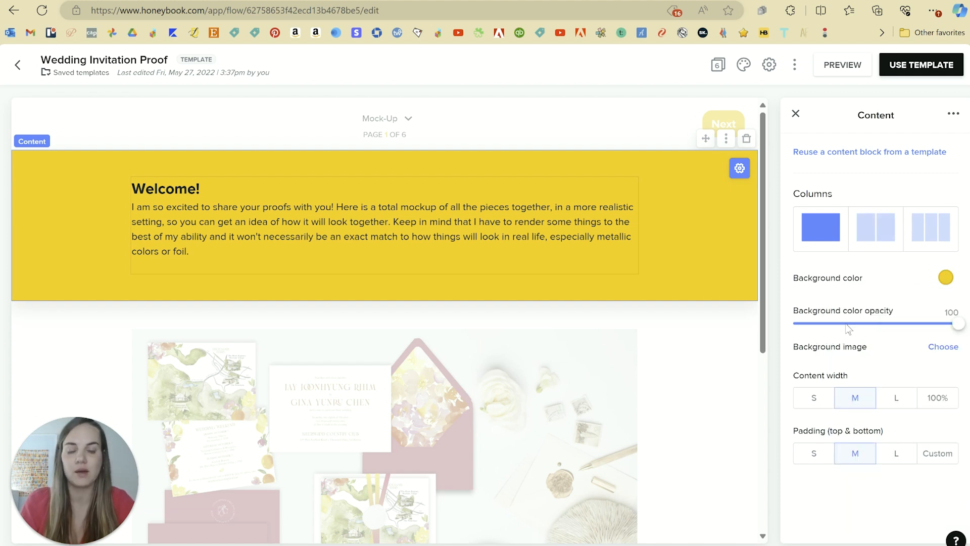
click(169, 207)
click(168, 217)
triple_click(168, 216)
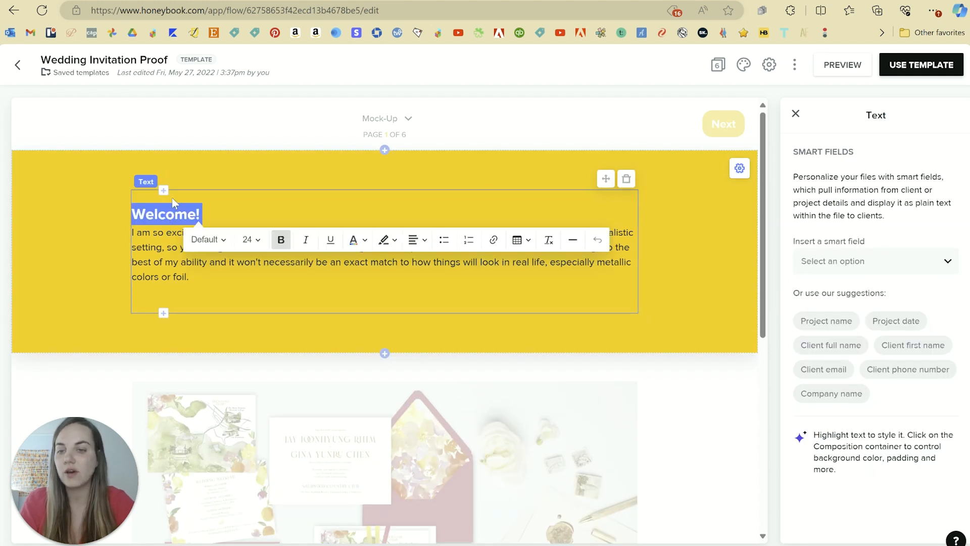
click(216, 279)
click(521, 137)
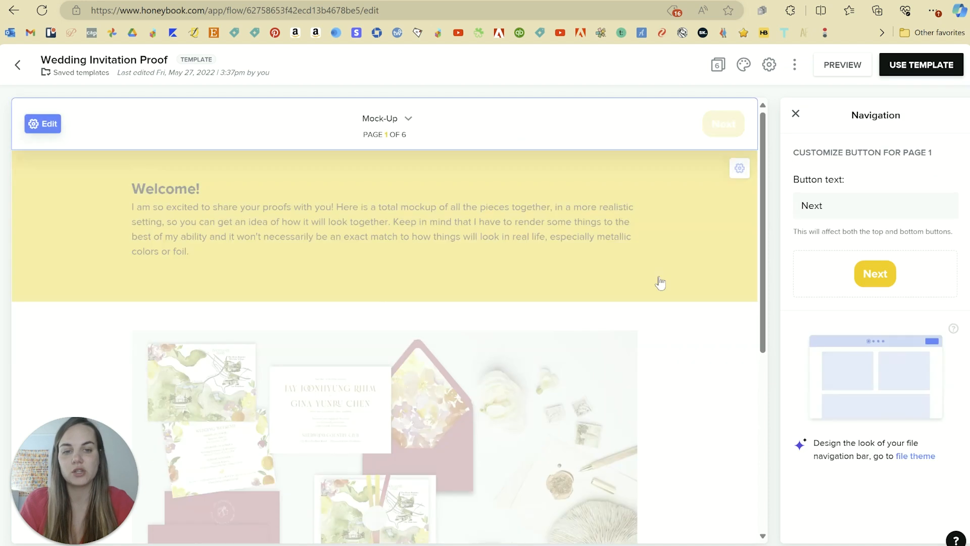
- Review the content settings of the mockup image block and the section below it on the Mock-Up page
click(690, 353)
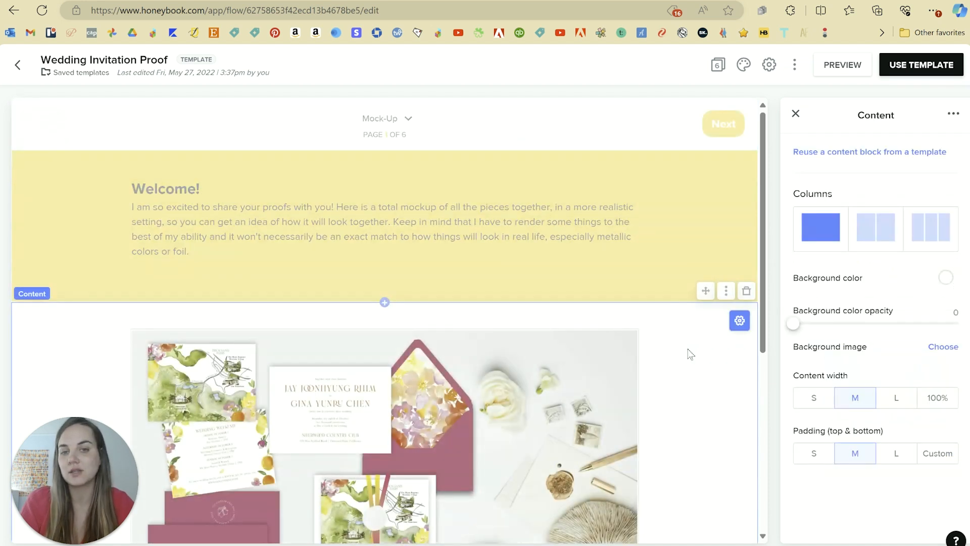
scroll(690, 353, down, 6)
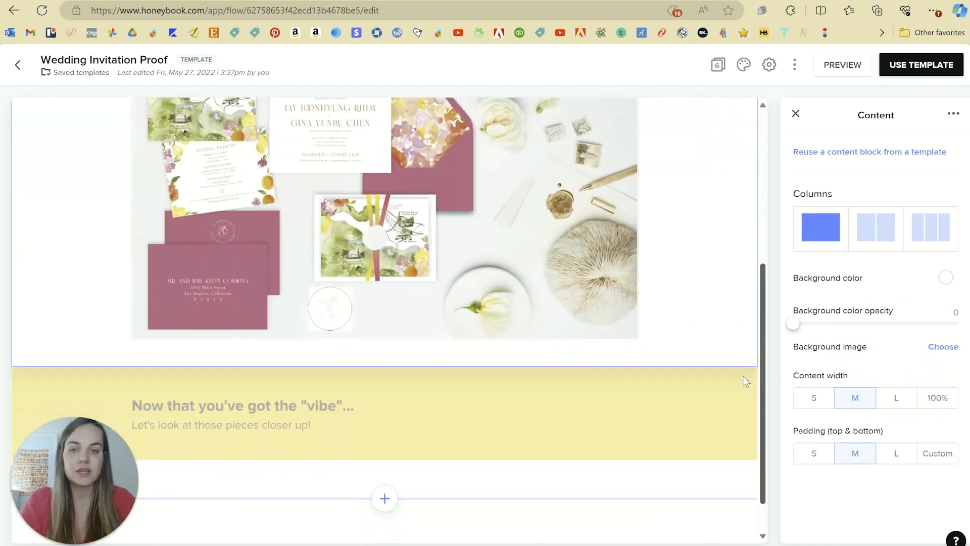
scroll(745, 382, up, 6)
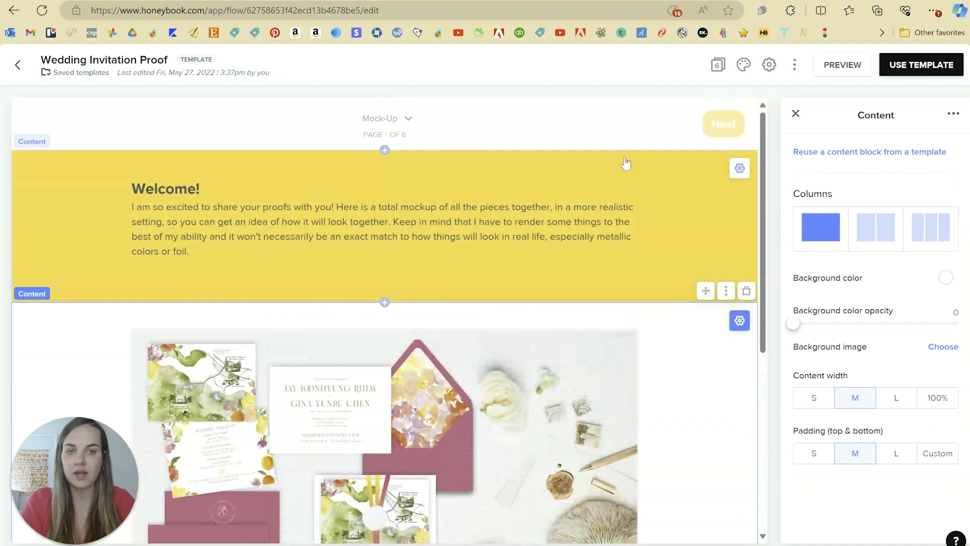
click(796, 114)
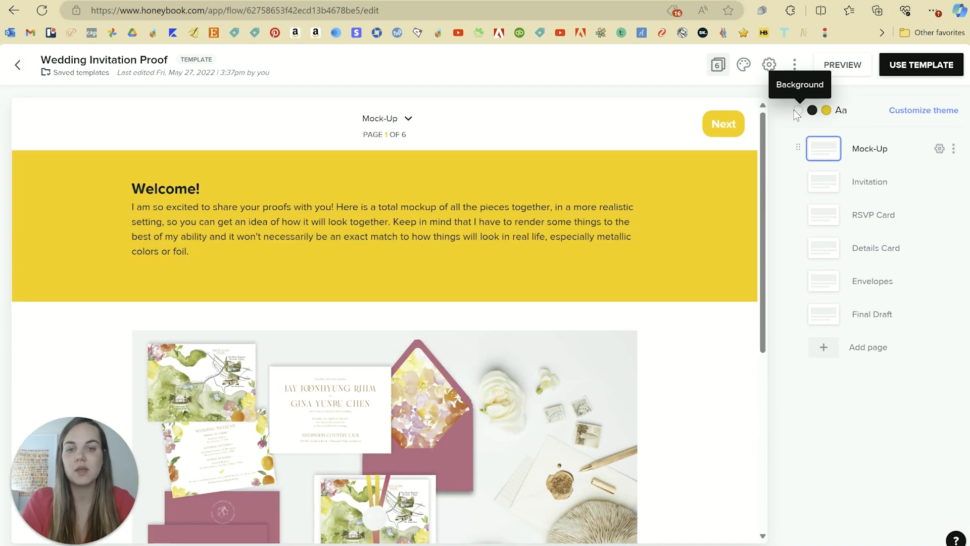
- Switch to Photoshop to view the couple's invitation suite mockup file
scroll(587, 322, down, 3)
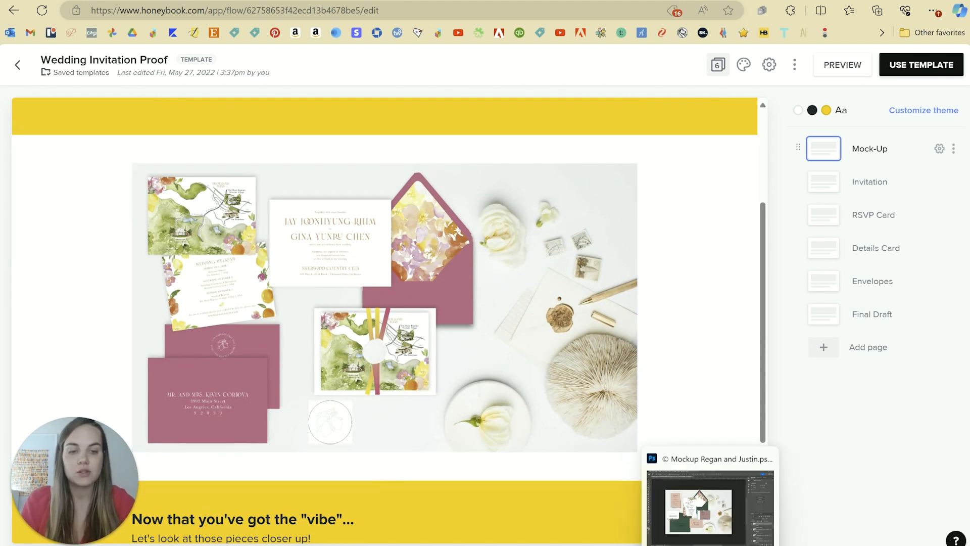
click(710, 545)
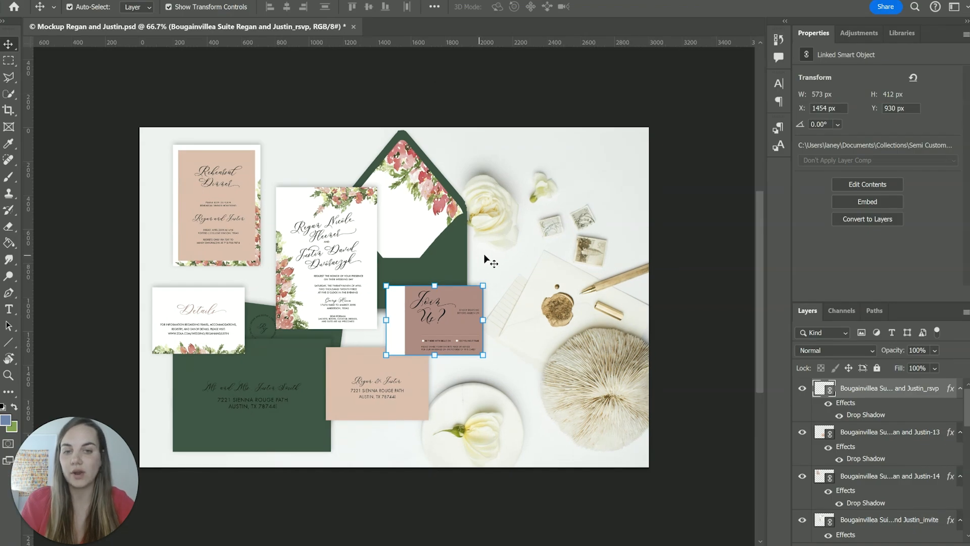
click(486, 259)
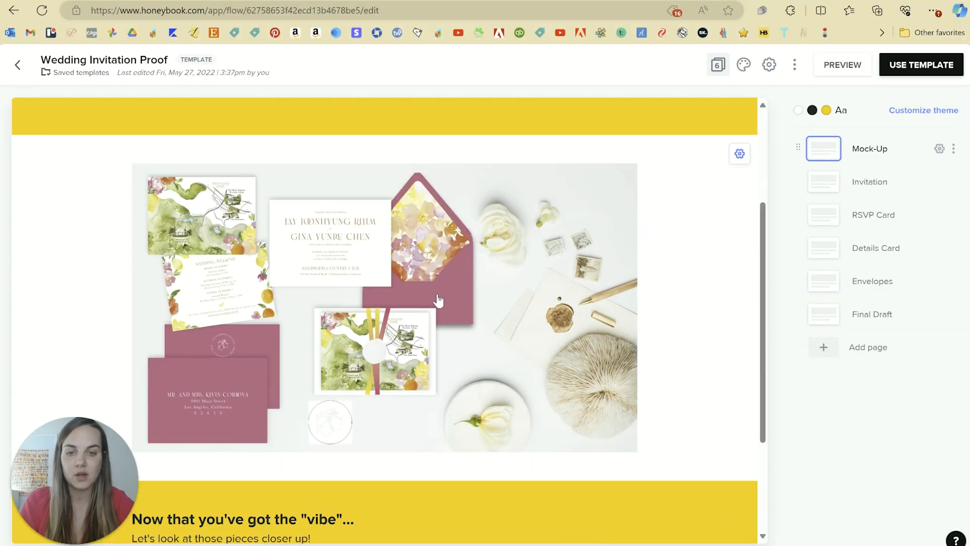
- In HoneyBook, replace the Mock-Up page's image by uploading the couple's mockup copy image, and check it in place
click(401, 311)
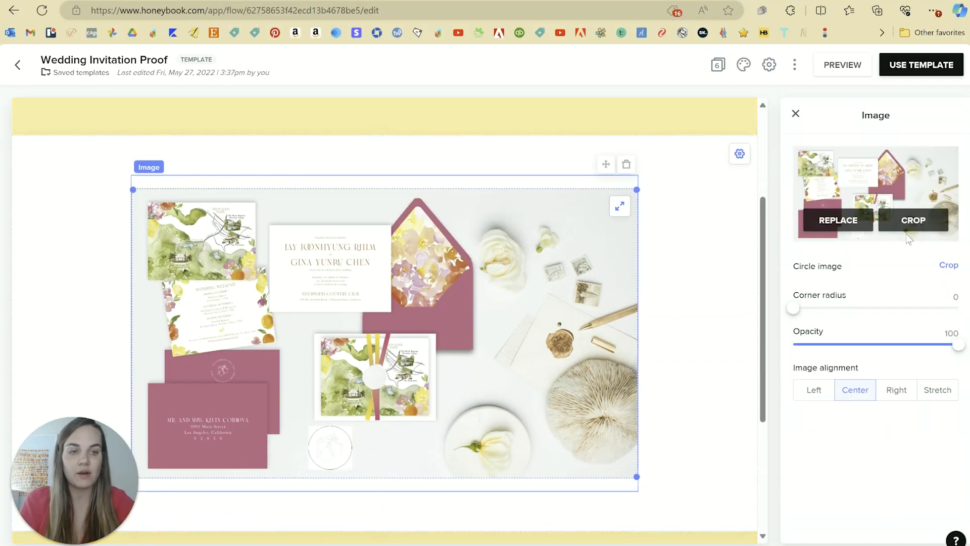
click(834, 222)
click(904, 150)
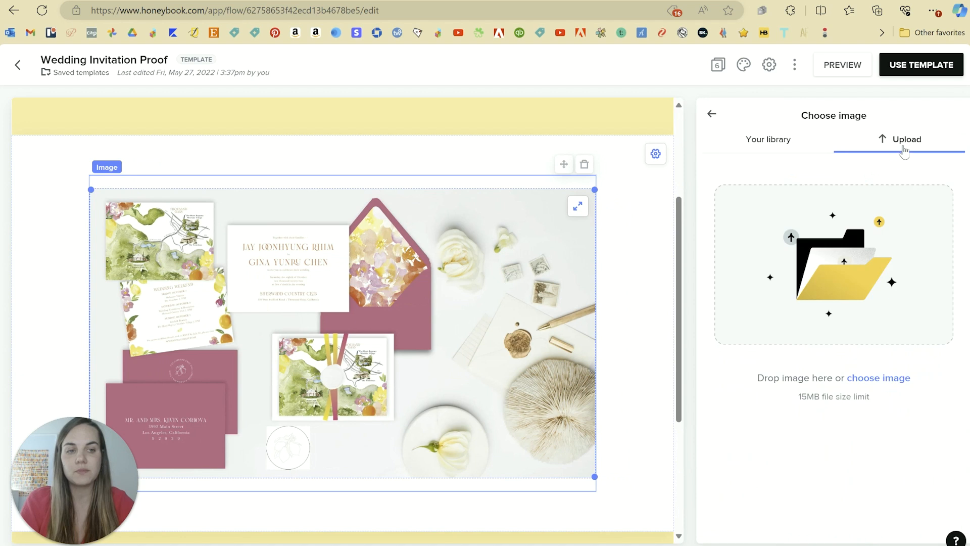
click(844, 266)
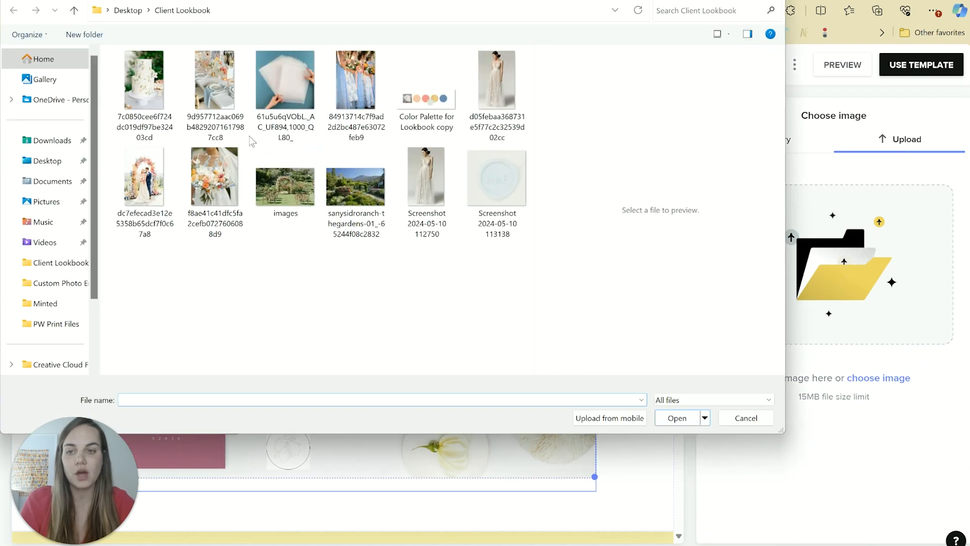
click(44, 59)
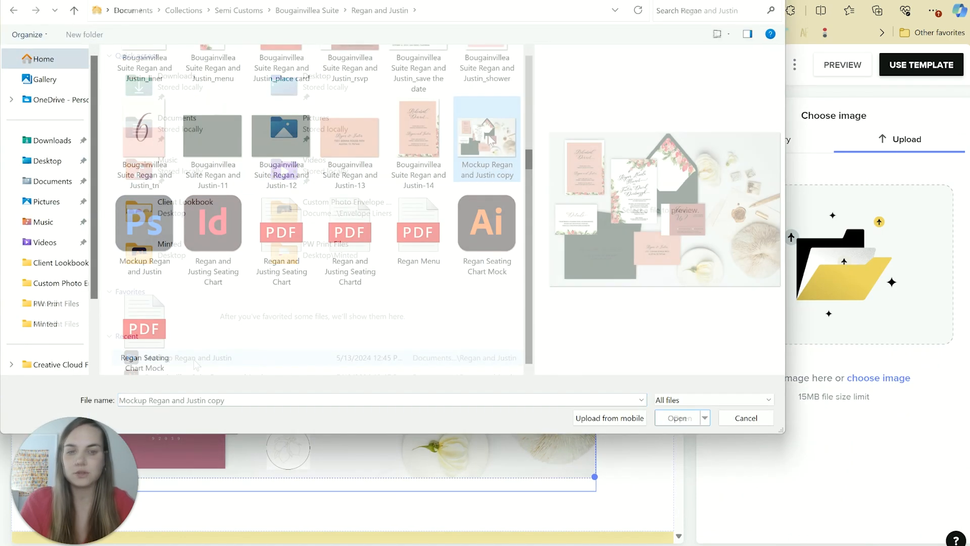
click(677, 418)
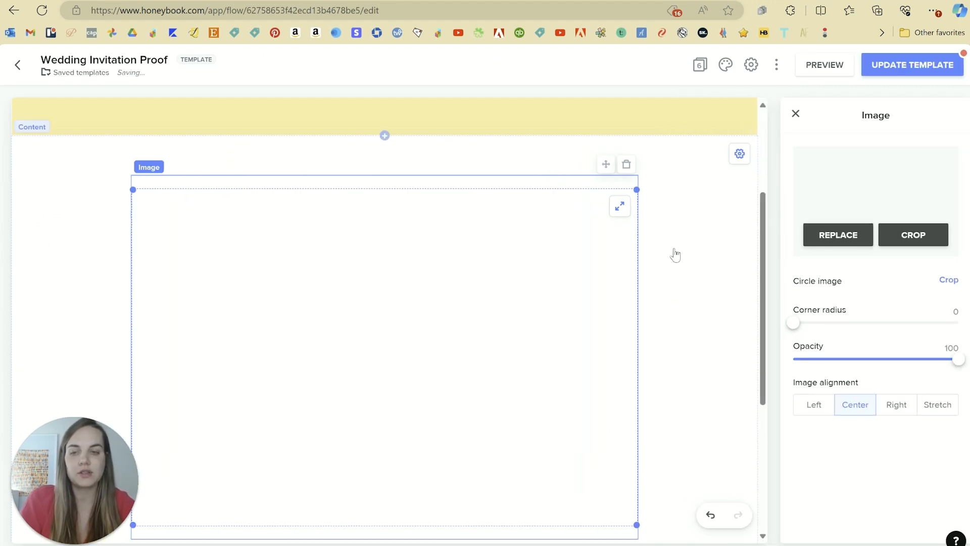
scroll(668, 256, down, 5)
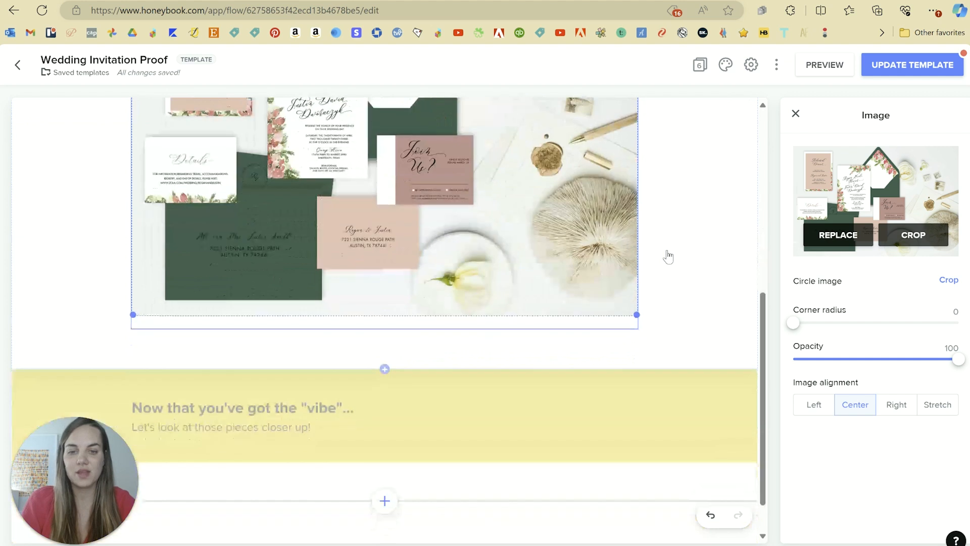
scroll(668, 256, up, 6)
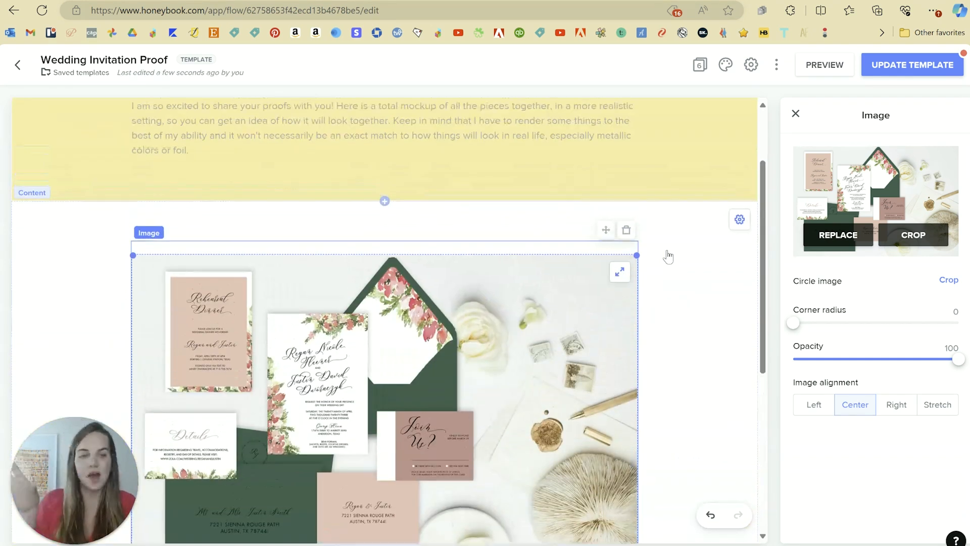
click(693, 271)
scroll(694, 271, down, 3)
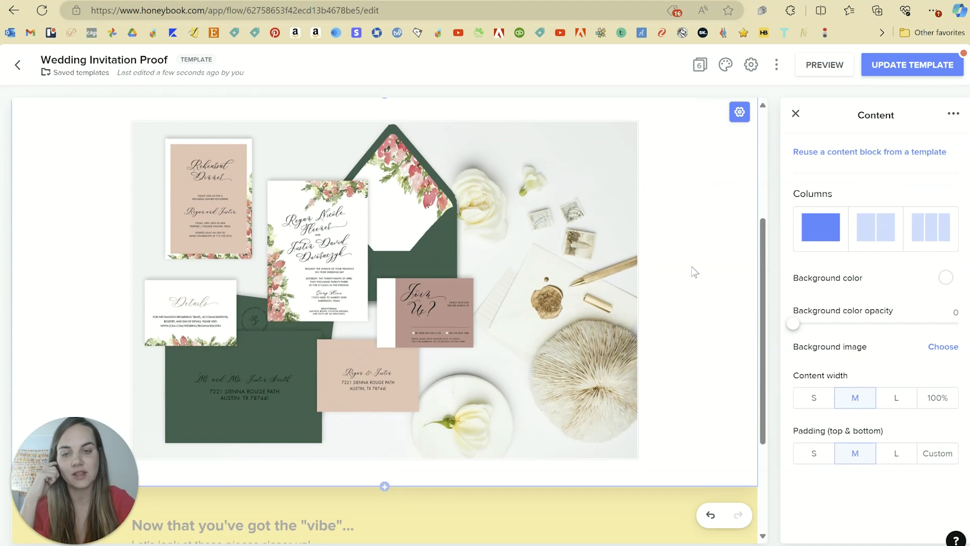
- Open the Invitation page of the template and review its size and paper details
click(796, 113)
click(868, 182)
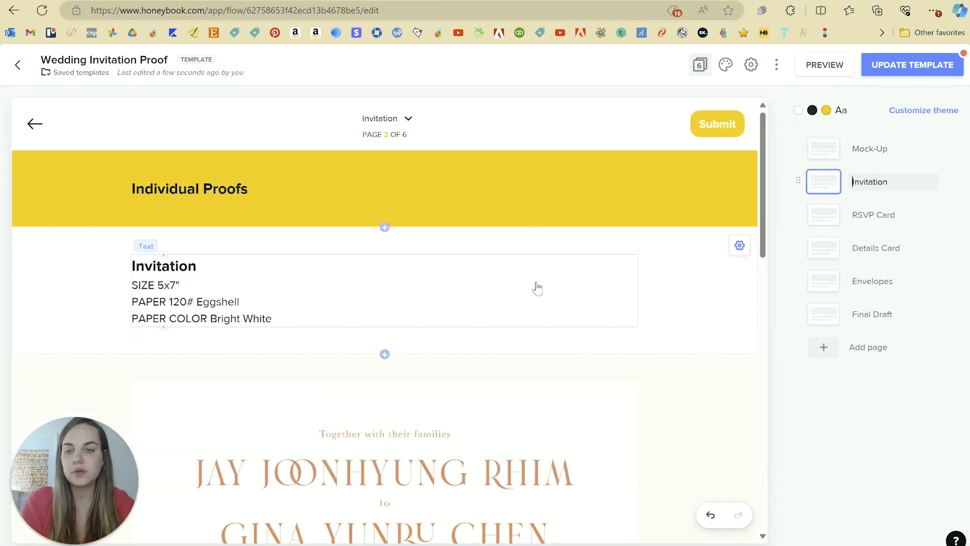
scroll(538, 288, down, 1)
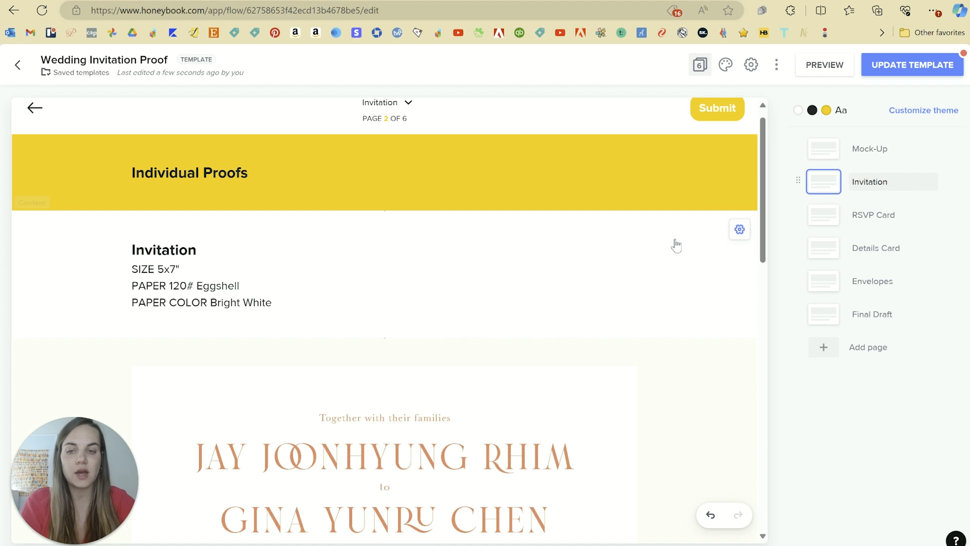
- Duplicate the RSVP Card page and rename the copy Rehearsal Dinner
click(954, 215)
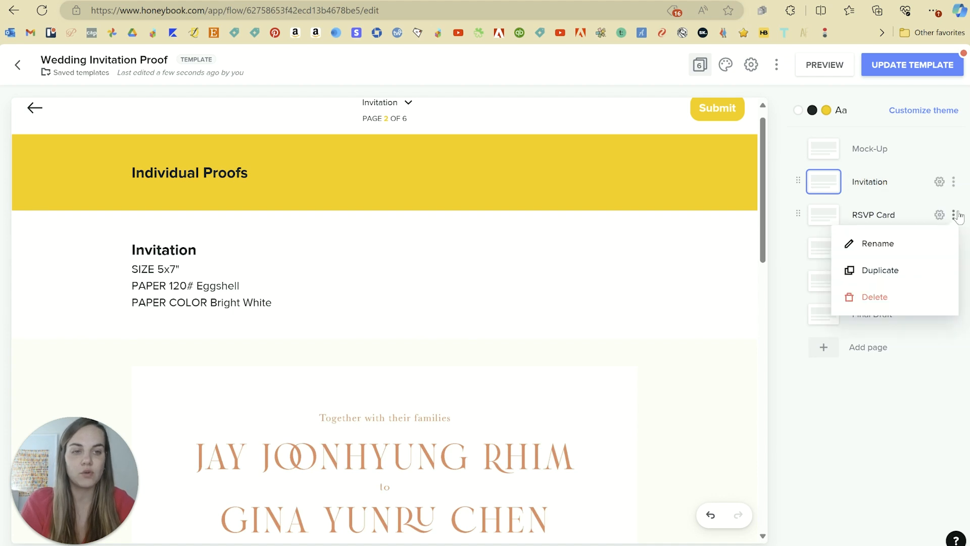
click(880, 270)
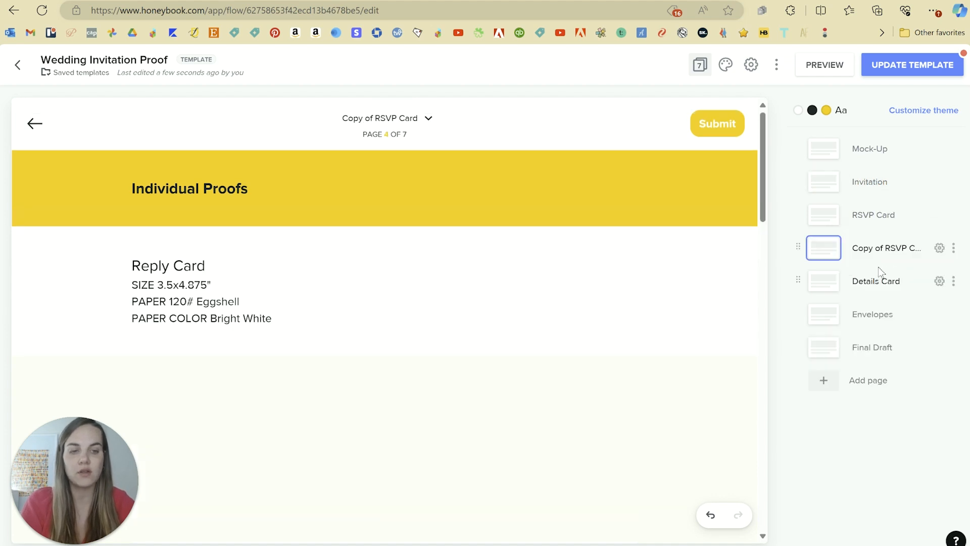
triple_click(891, 248)
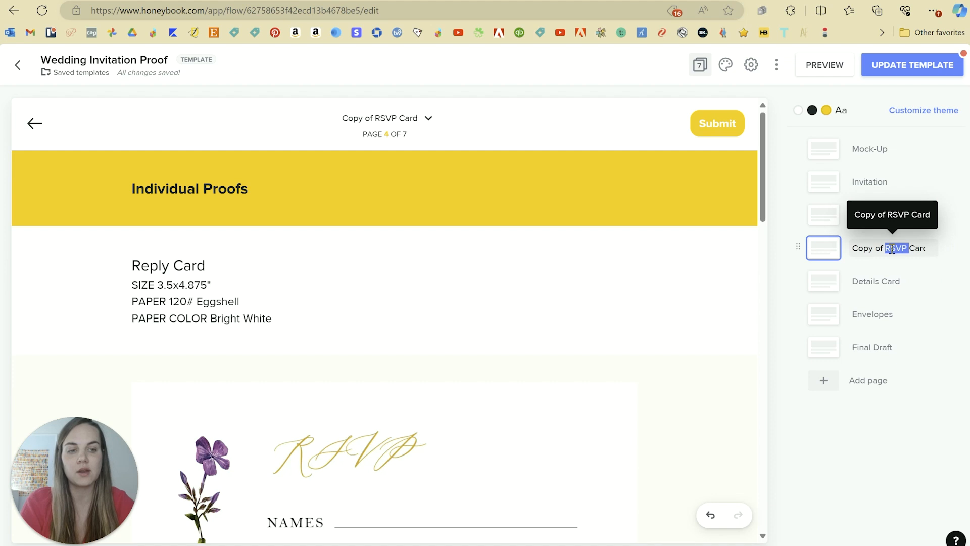
text(Rehears)
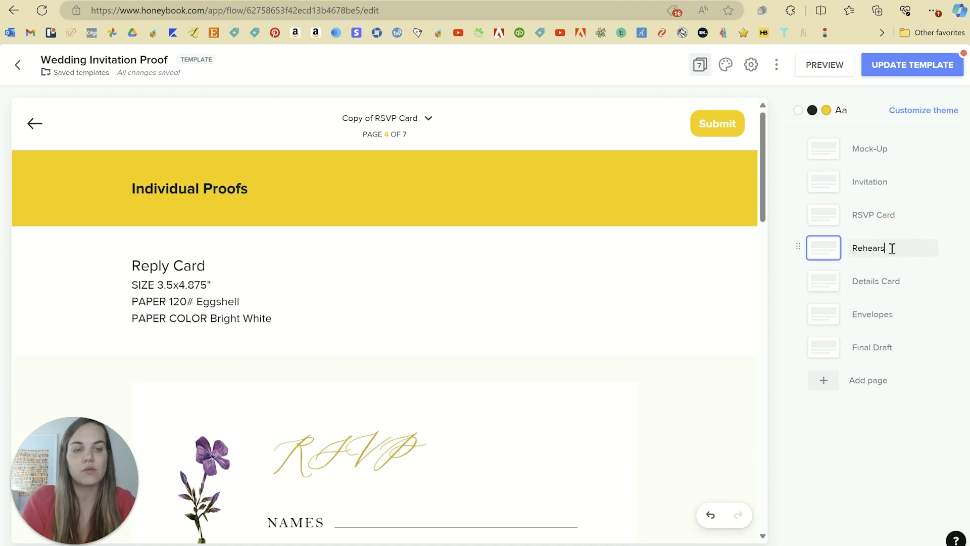
text(al Dinner)
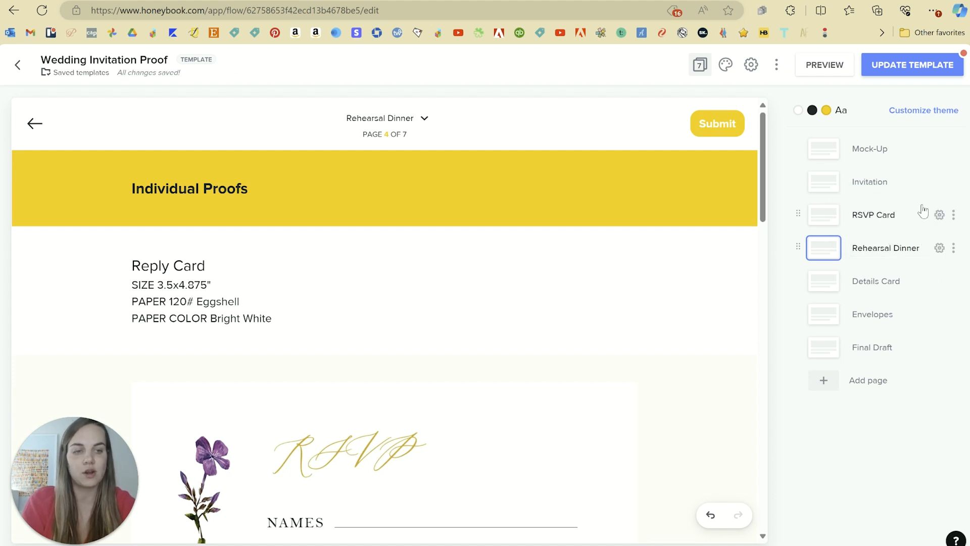
- Move the Rehearsal Dinner page below the Details Card page in the page order
click(920, 209)
drag(798, 264, 796, 283)
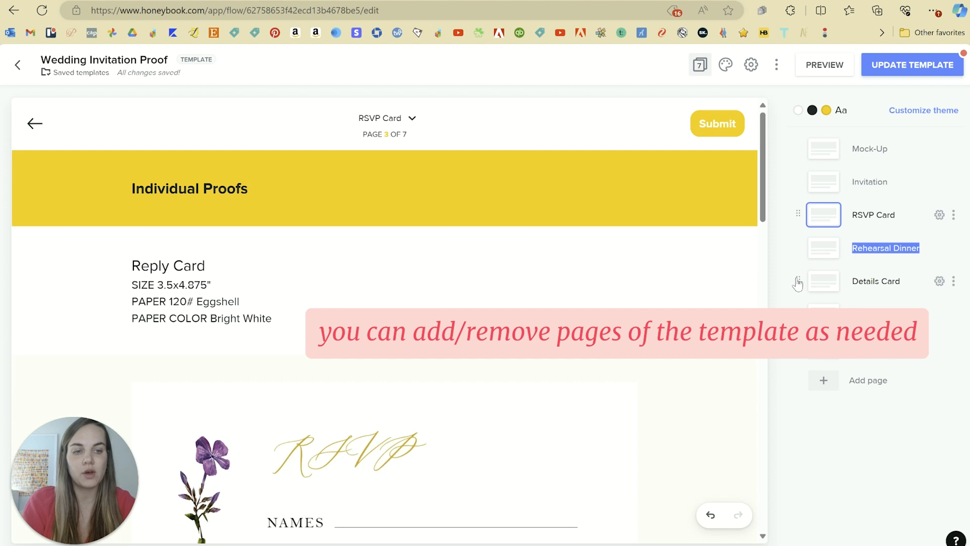
drag(798, 248, 803, 290)
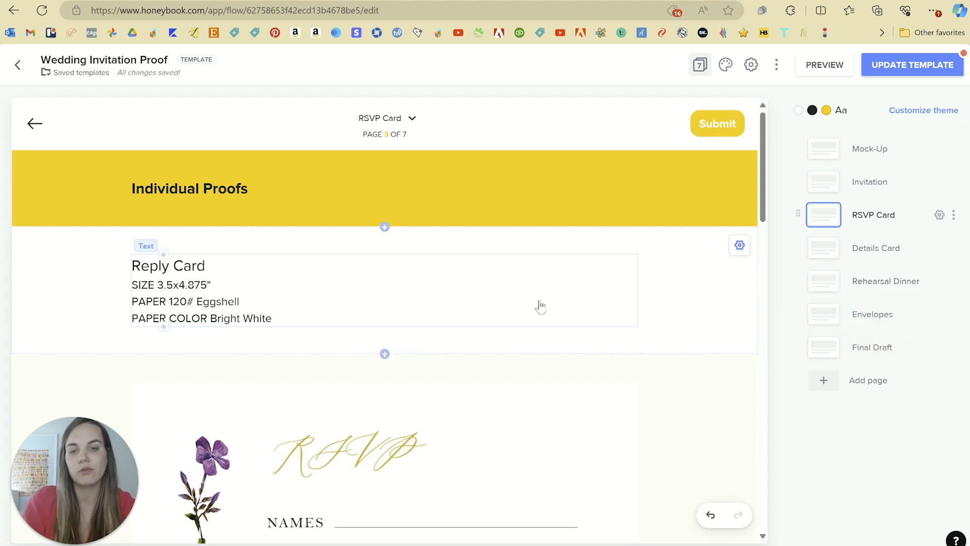
- Open the Invitation page and select the size, paper and paper colour lines in its text block
click(866, 182)
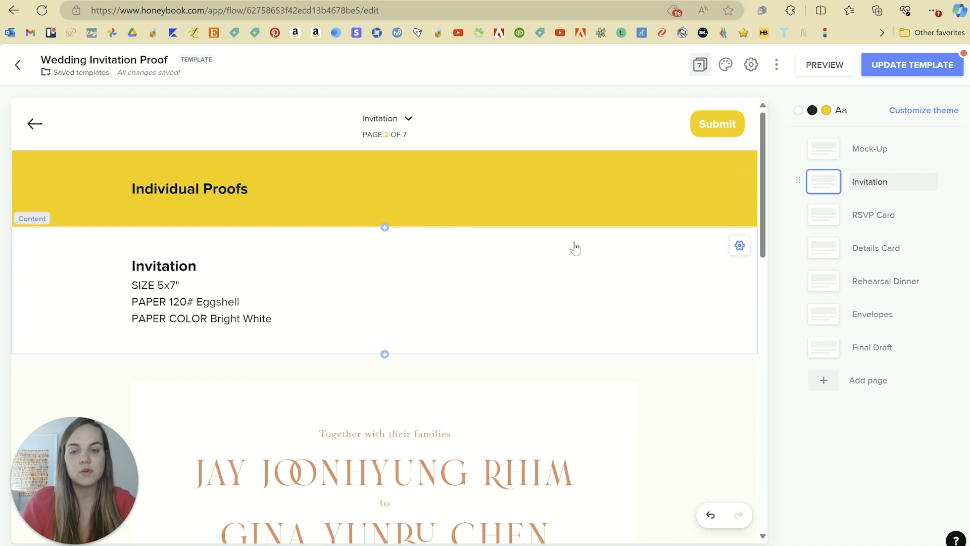
click(210, 279)
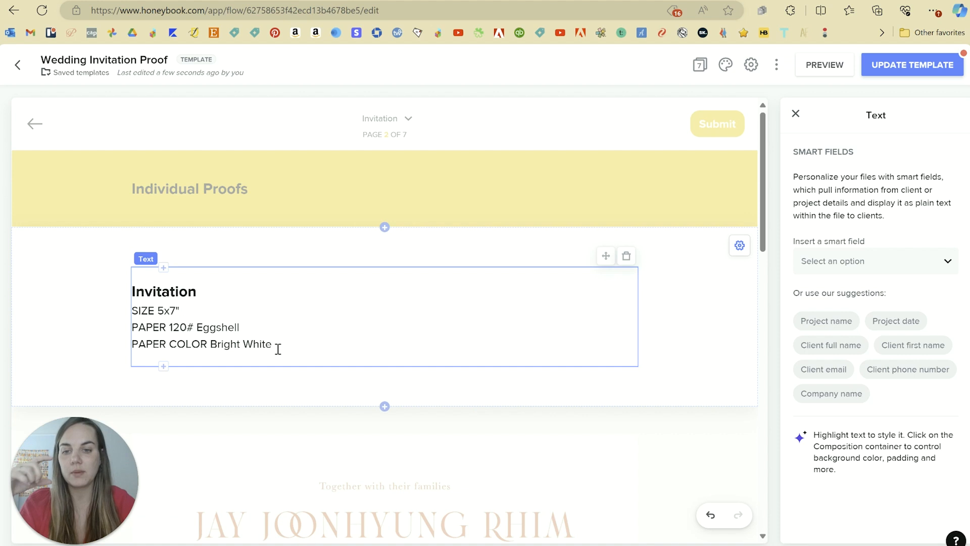
drag(286, 349, 133, 310)
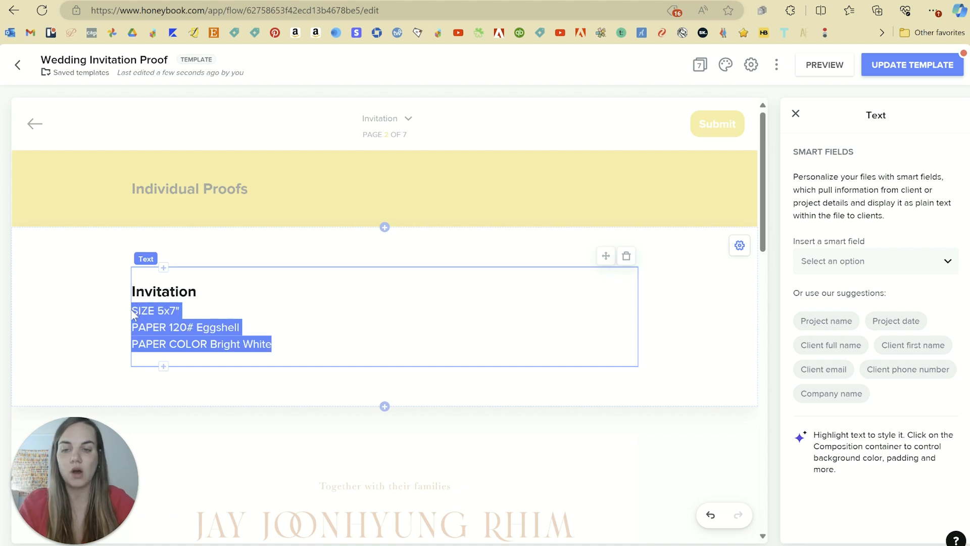
- Replace the invitation image on the Invitation page with an upload of the Bougainvillea Suite file ending in "_invite"
click(103, 345)
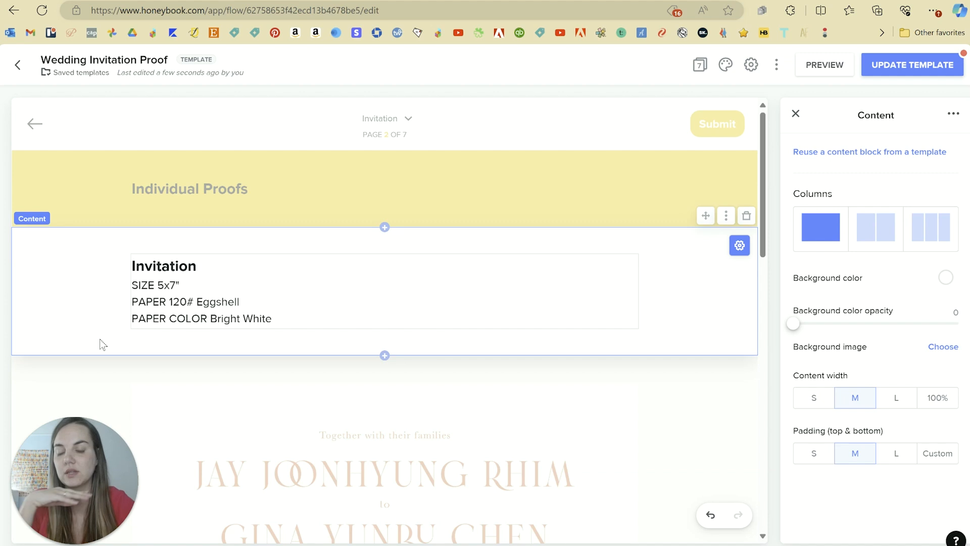
scroll(470, 333, down, 3)
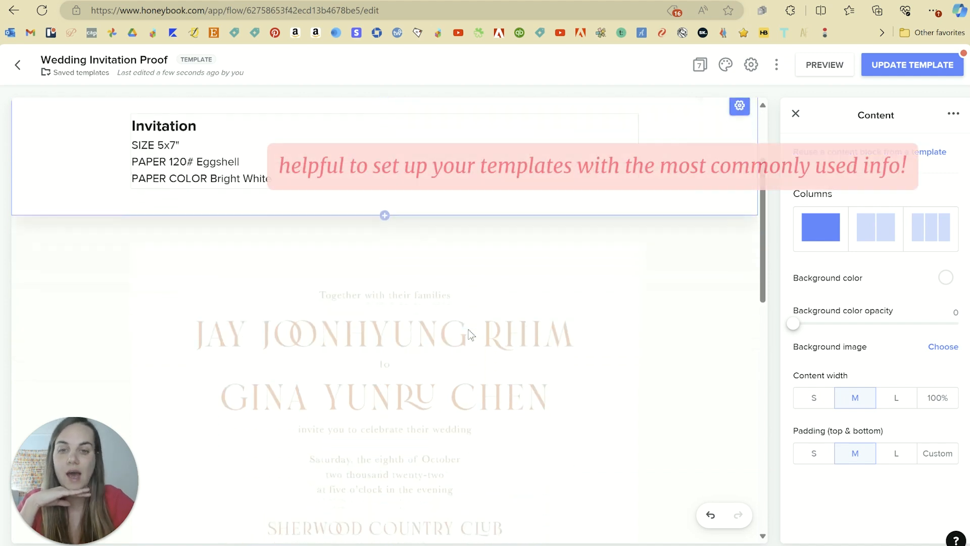
click(384, 290)
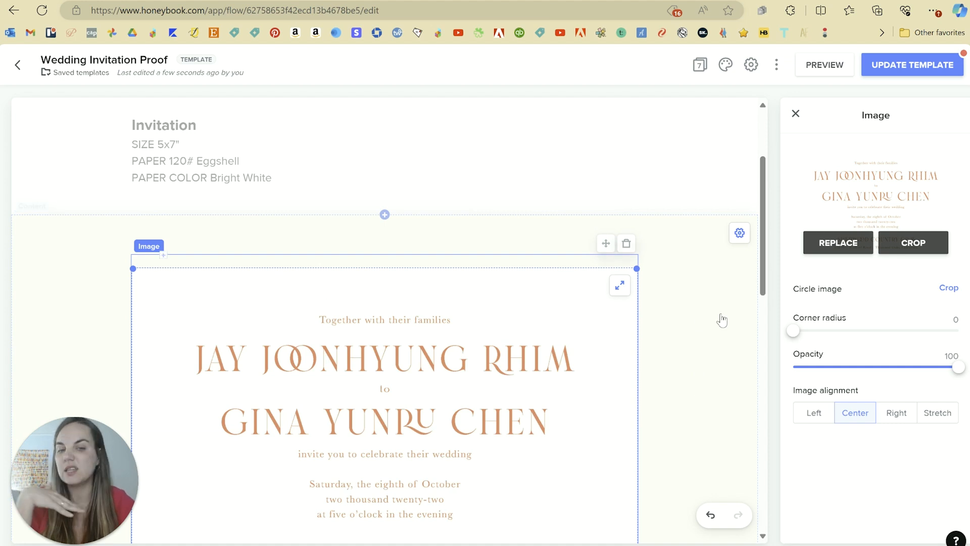
click(829, 243)
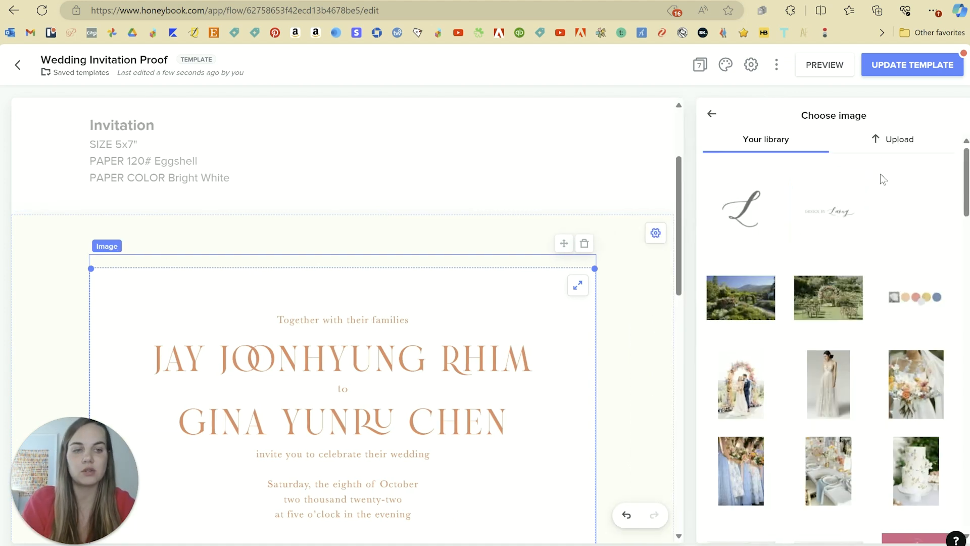
click(884, 142)
click(837, 261)
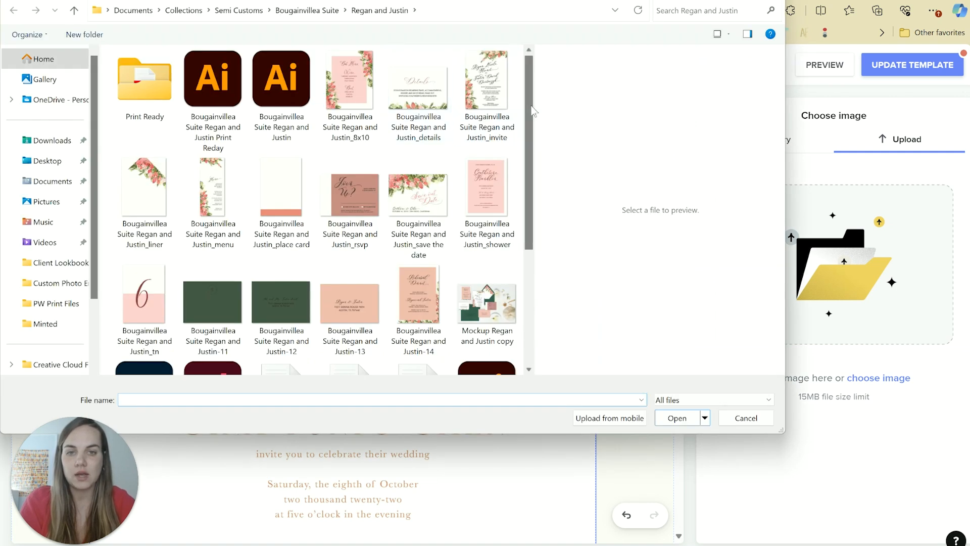
double_click(483, 96)
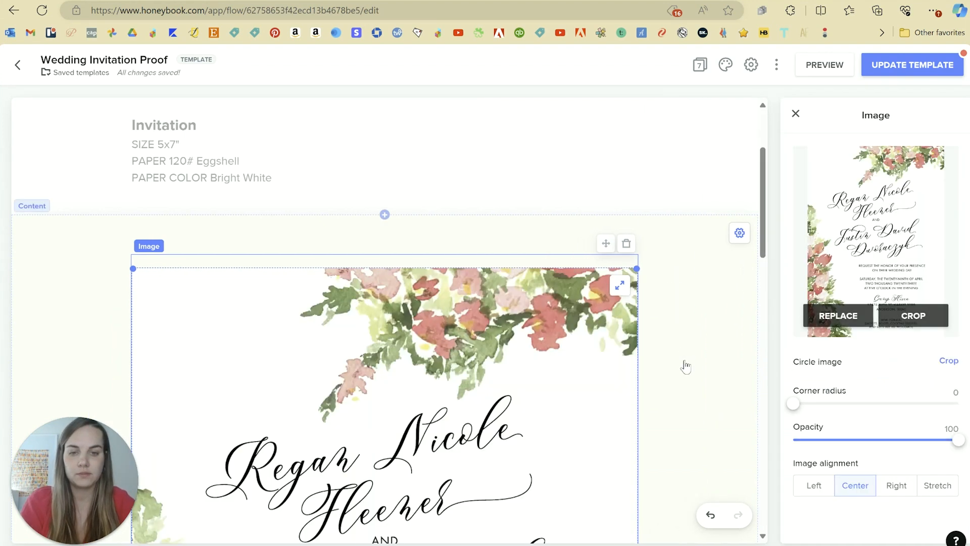
- Shrink the new invitation image proportionally to a little over half the block's width so the whole card fits in view
scroll(686, 366, down, 14)
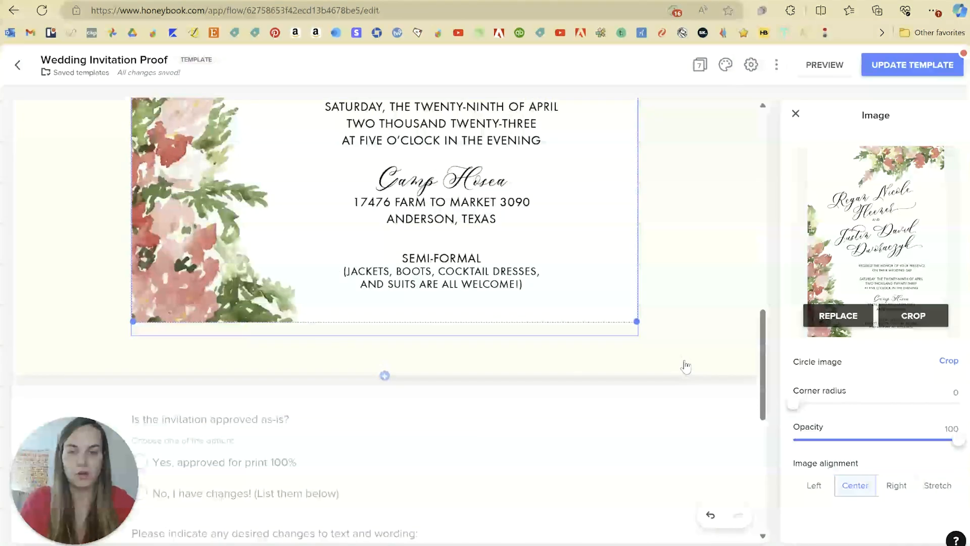
scroll(685, 366, up, 12)
scroll(686, 366, down, 8)
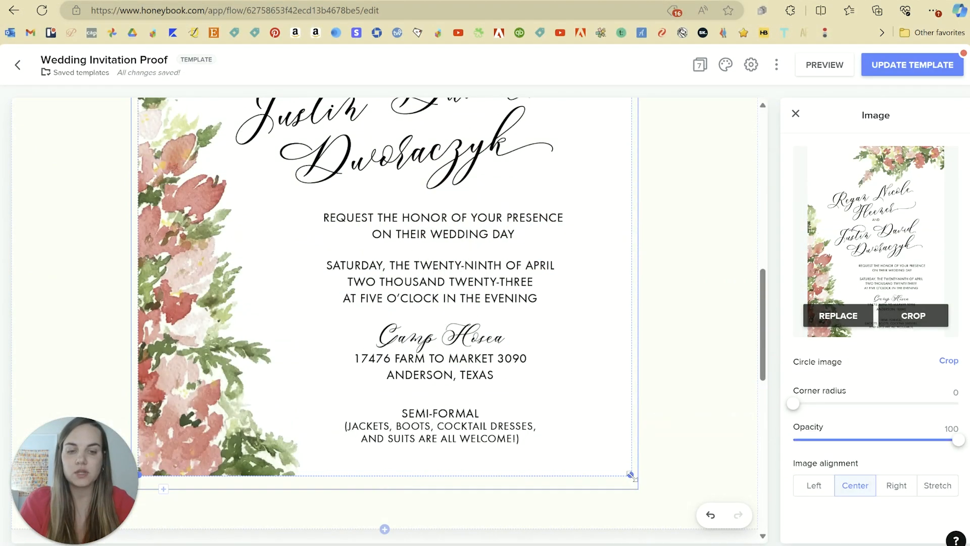
drag(632, 475, 425, 212)
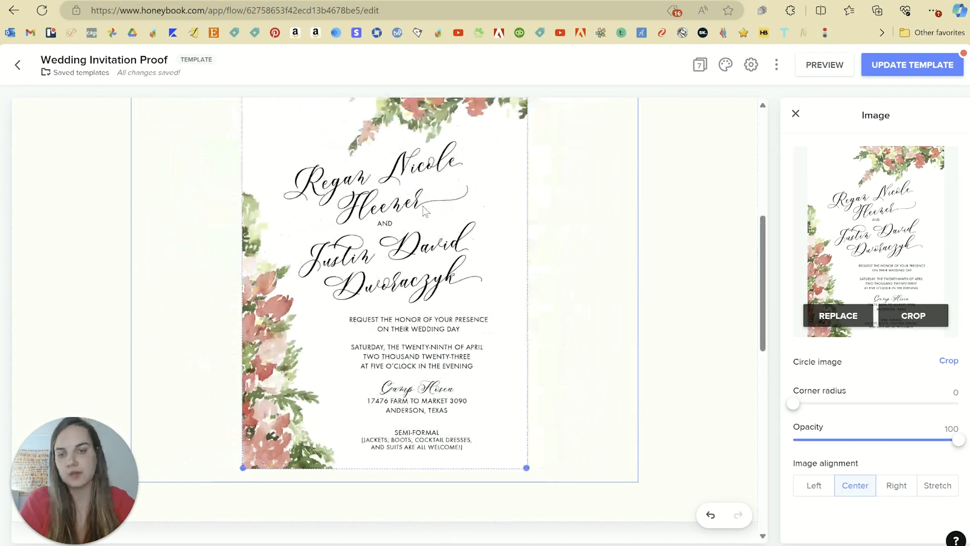
scroll(425, 211, up, 6)
scroll(425, 211, down, 5)
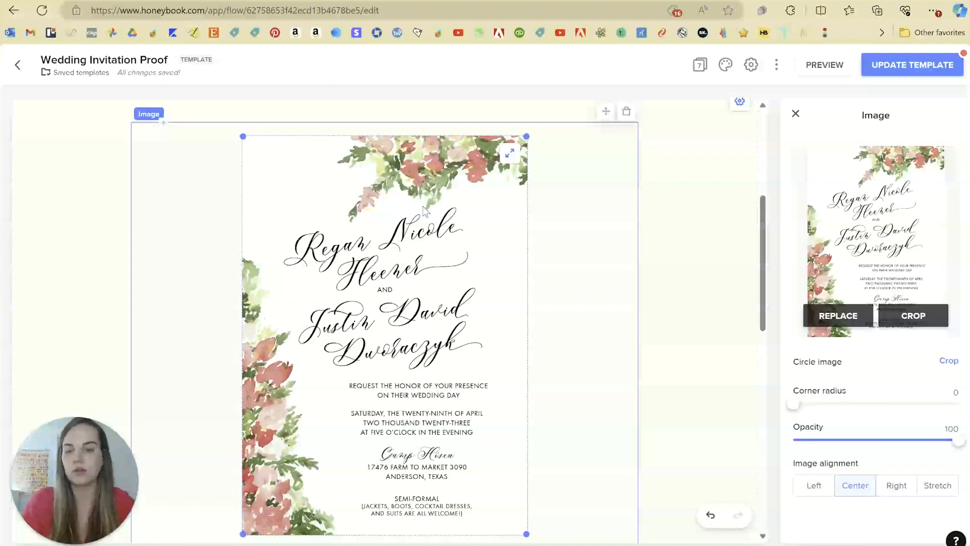
scroll(424, 211, down, 1)
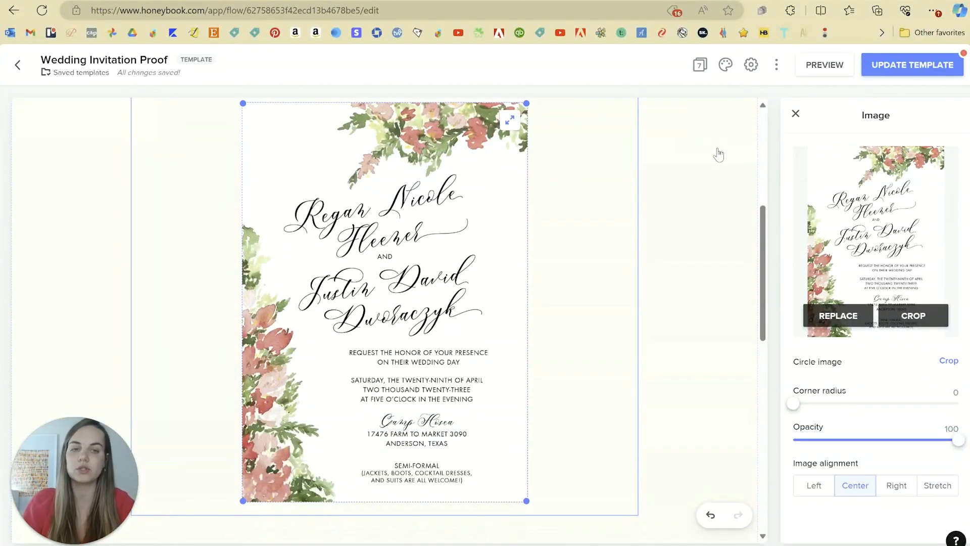
- Review the invitation's approval and change-request questions, including the block types that can be inserted above them
click(702, 169)
scroll(702, 170, down, 6)
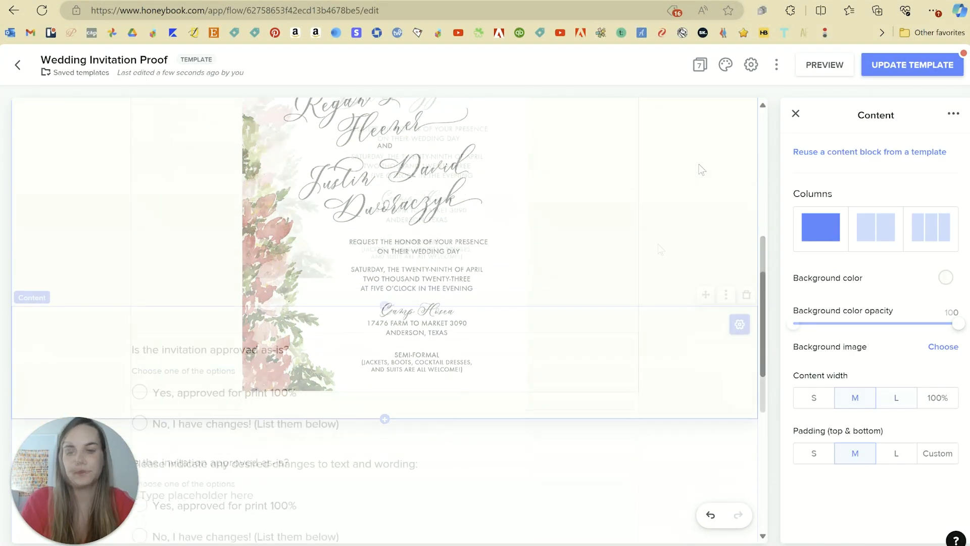
click(661, 249)
scroll(661, 249, down, 2)
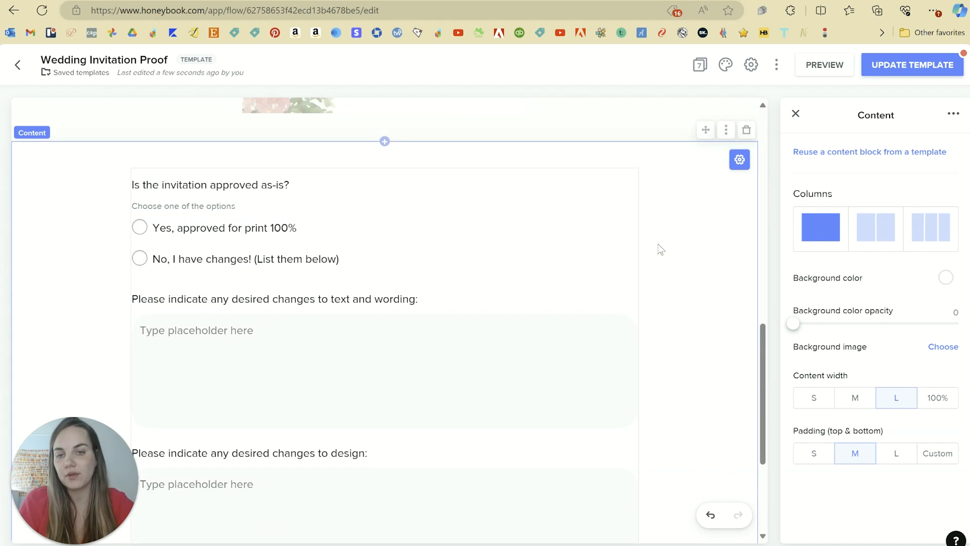
click(384, 142)
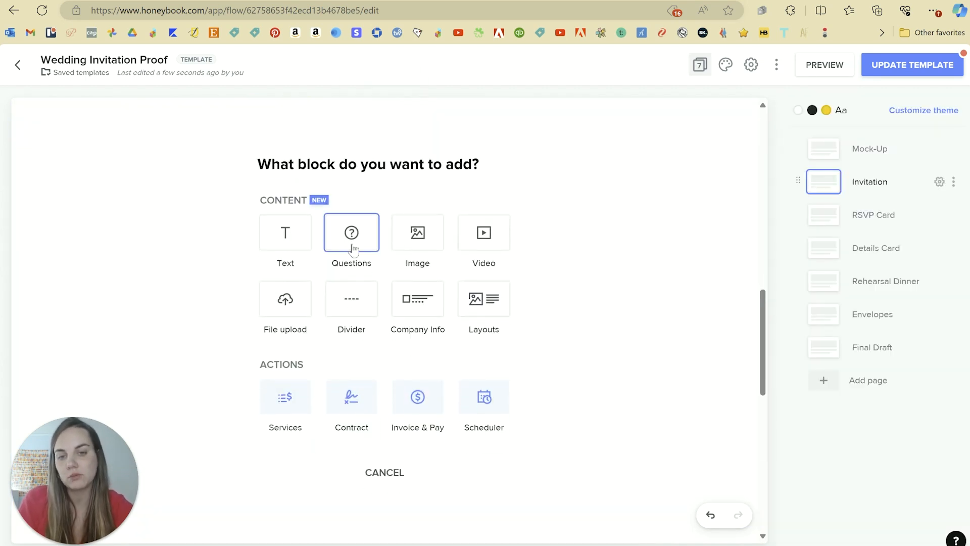
click(383, 472)
scroll(546, 202, up, 2)
scroll(547, 202, down, 2)
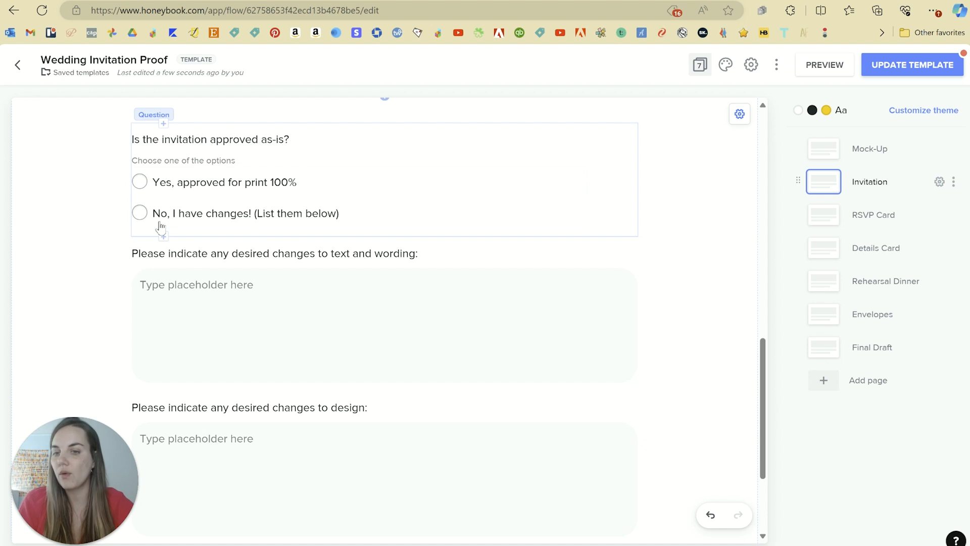
scroll(284, 249, down, 2)
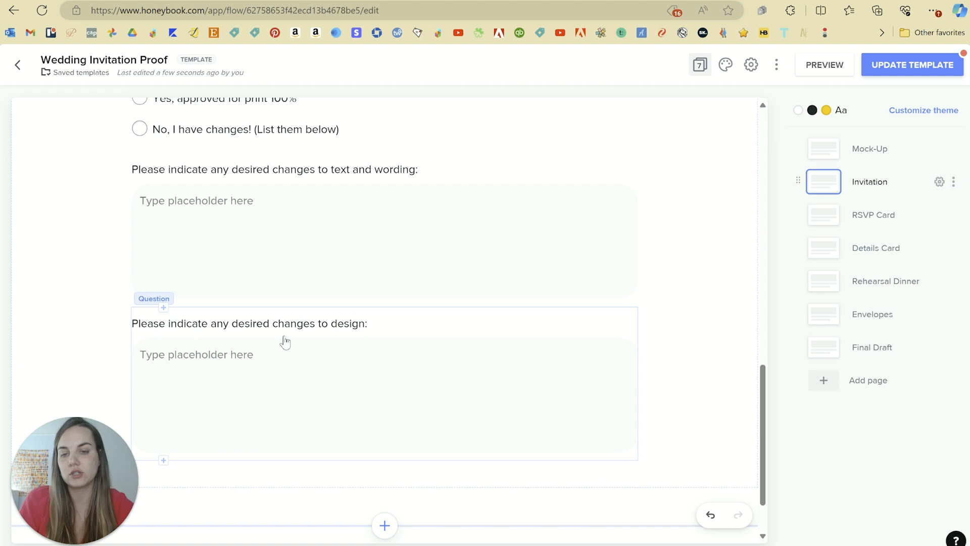
scroll(256, 367, down, 2)
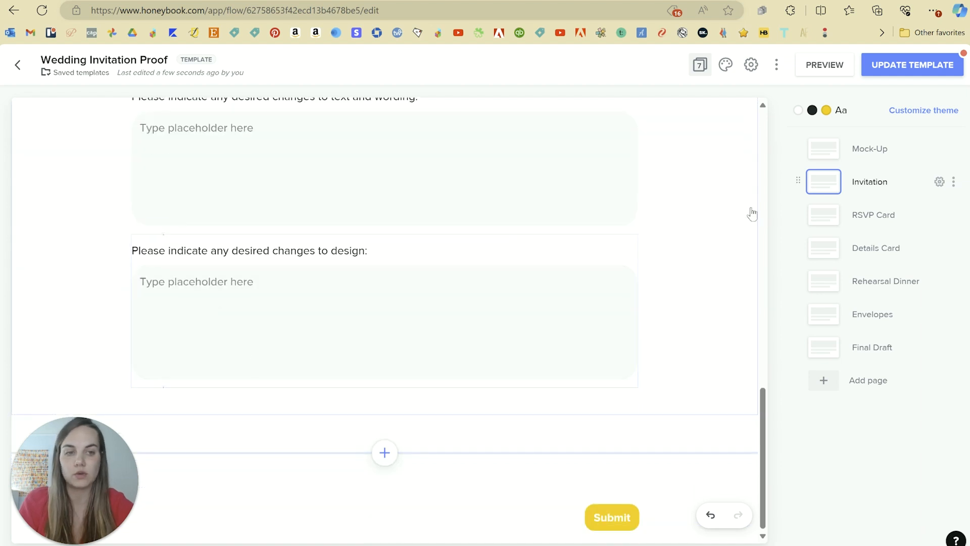
- On the RSVP Card page, replace the addressed envelope image with an upload of the Bougainvillea Suite file ending in "-13"
click(830, 222)
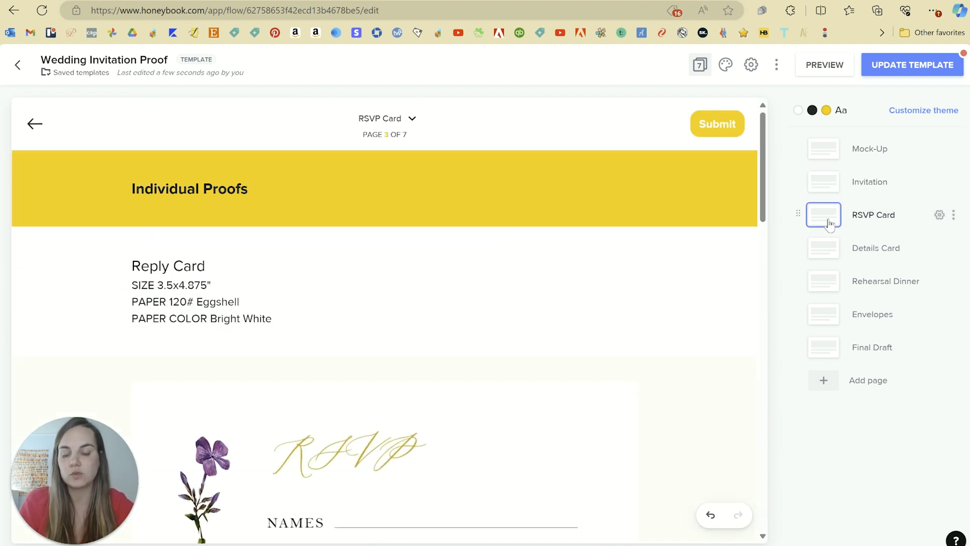
scroll(430, 261, down, 5)
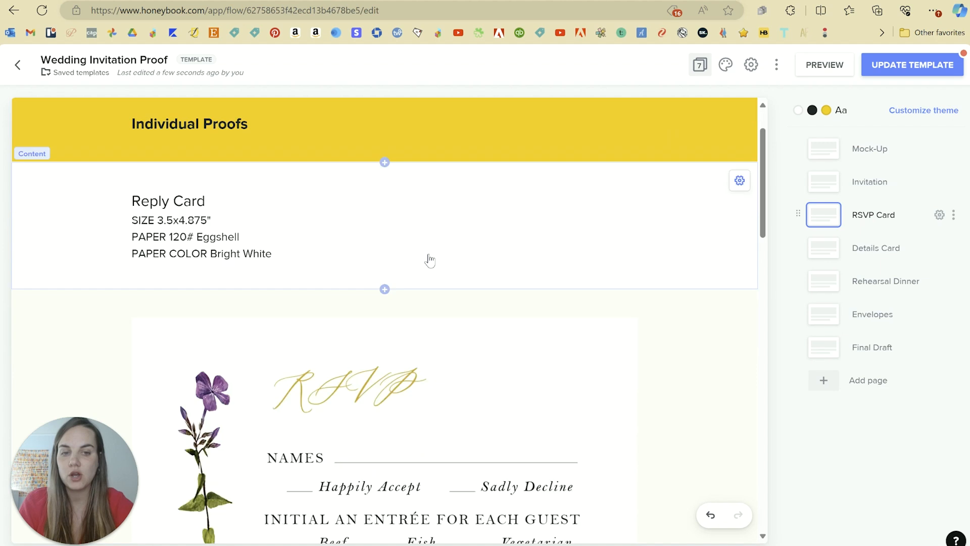
scroll(430, 260, down, 15)
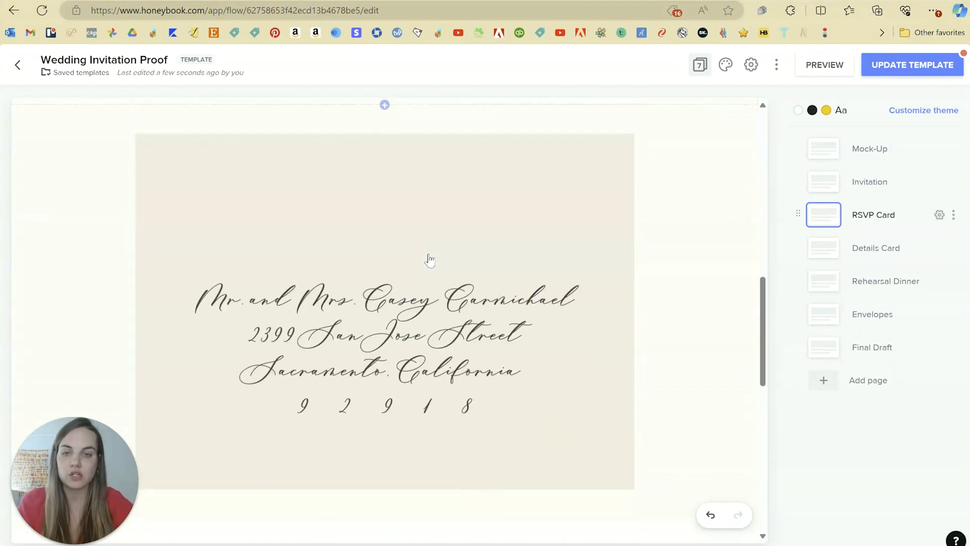
scroll(429, 260, up, 10)
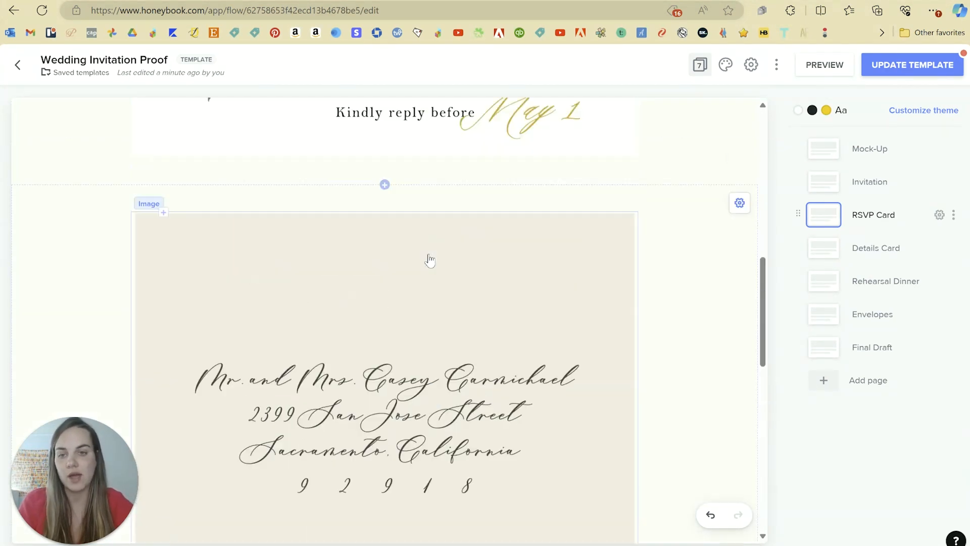
scroll(430, 260, down, 2)
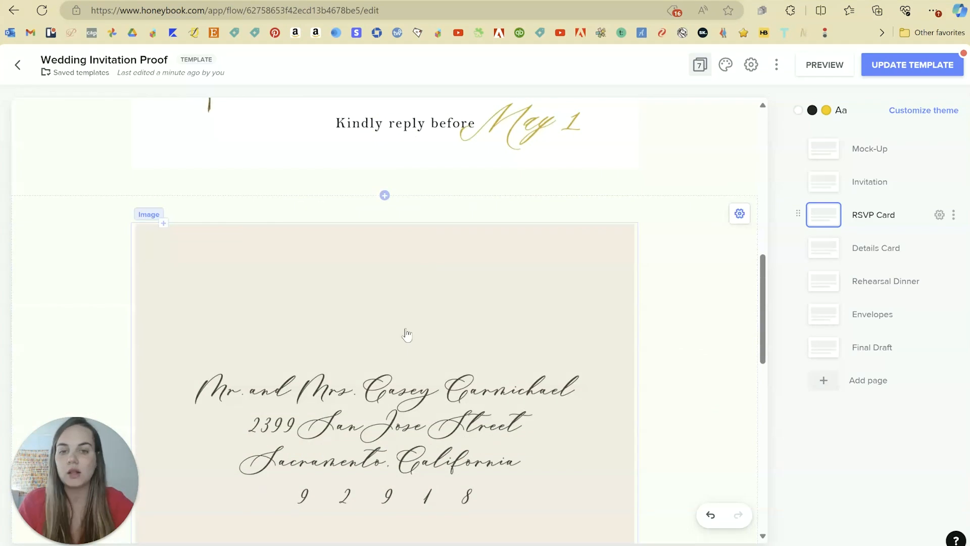
click(405, 328)
click(855, 237)
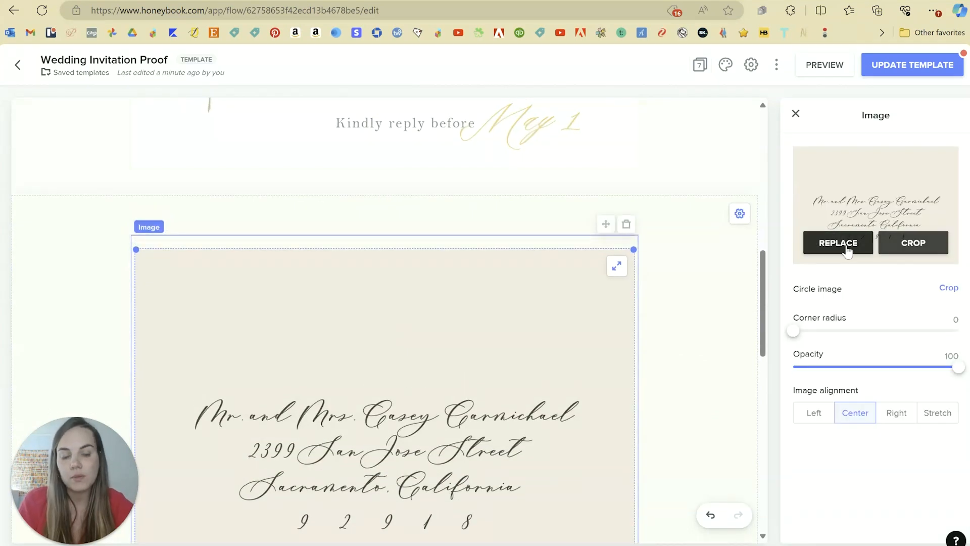
click(902, 144)
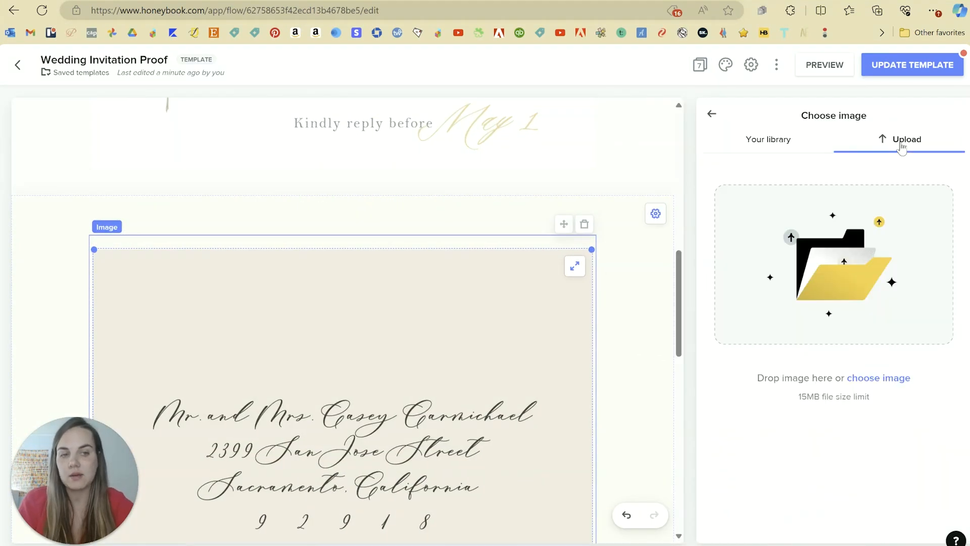
click(848, 249)
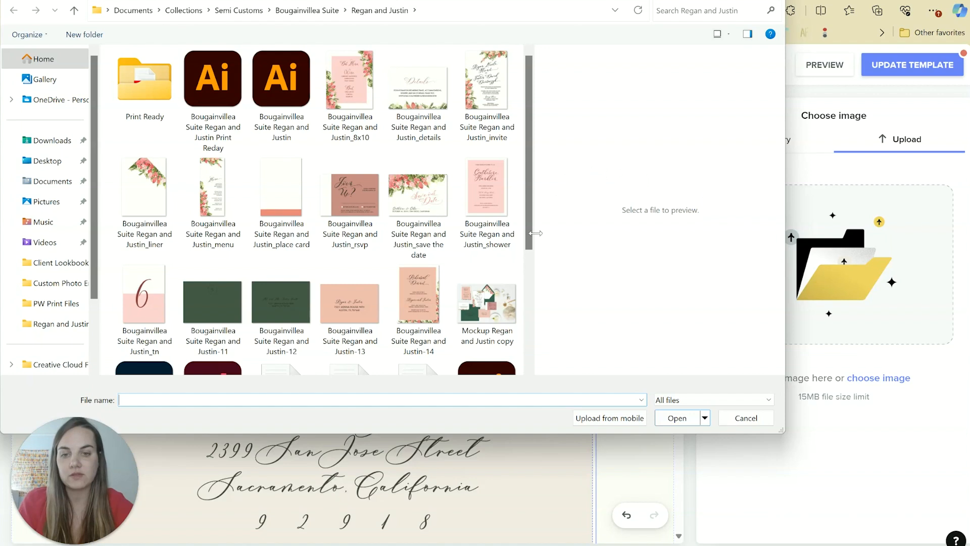
double_click(339, 289)
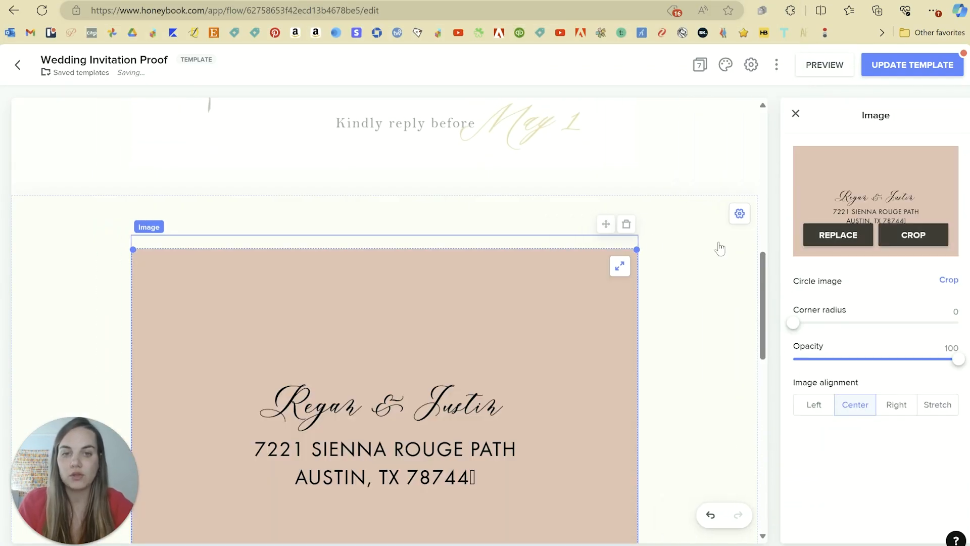
click(687, 319)
- Replace the floral RSVP image above the envelope with an upload of the Bougainvillea Suite file ending in "_rsvp"
scroll(686, 320, up, 7)
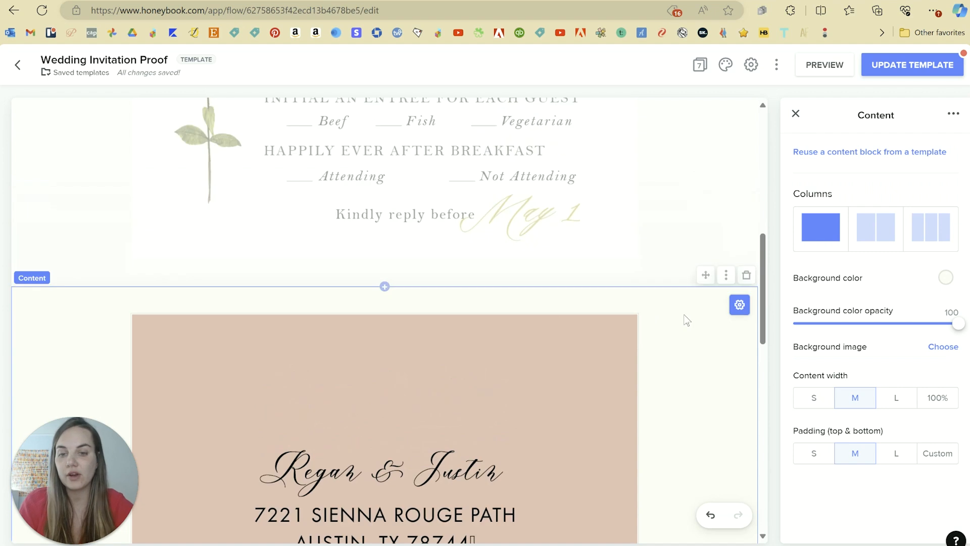
click(426, 305)
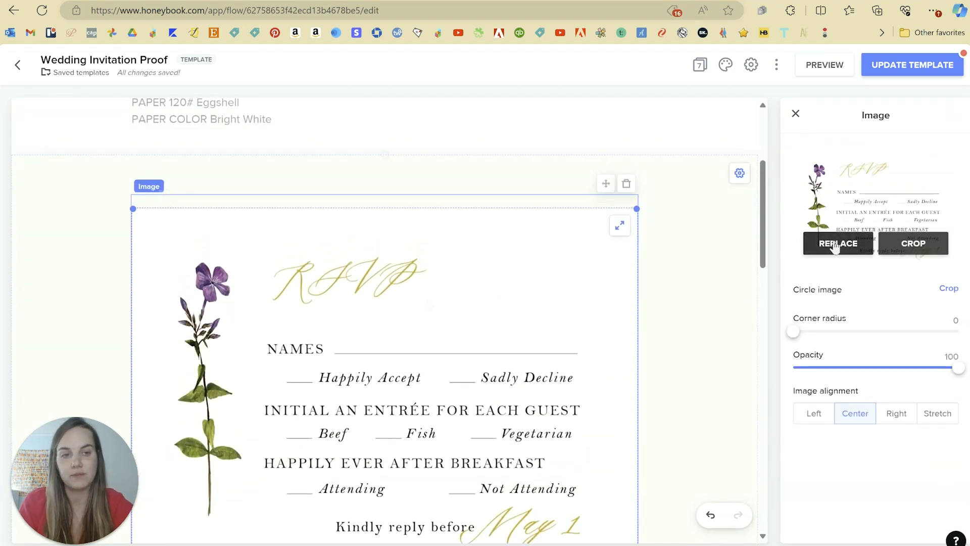
click(831, 244)
click(904, 146)
double_click(348, 202)
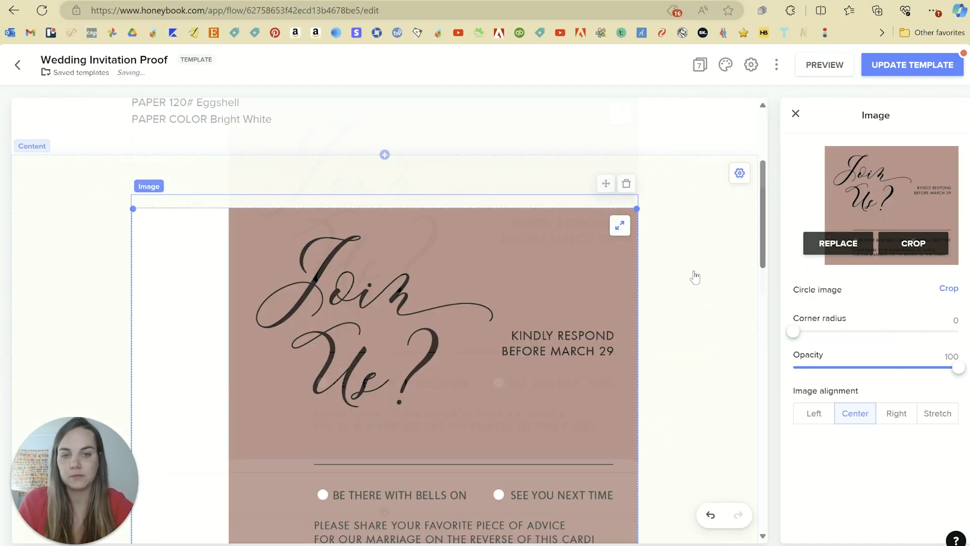
- Review the RSVP Card page's images, approval and change-request questions, and the reply card's size and paper details
scroll(693, 275, down, 10)
scroll(695, 277, down, 2)
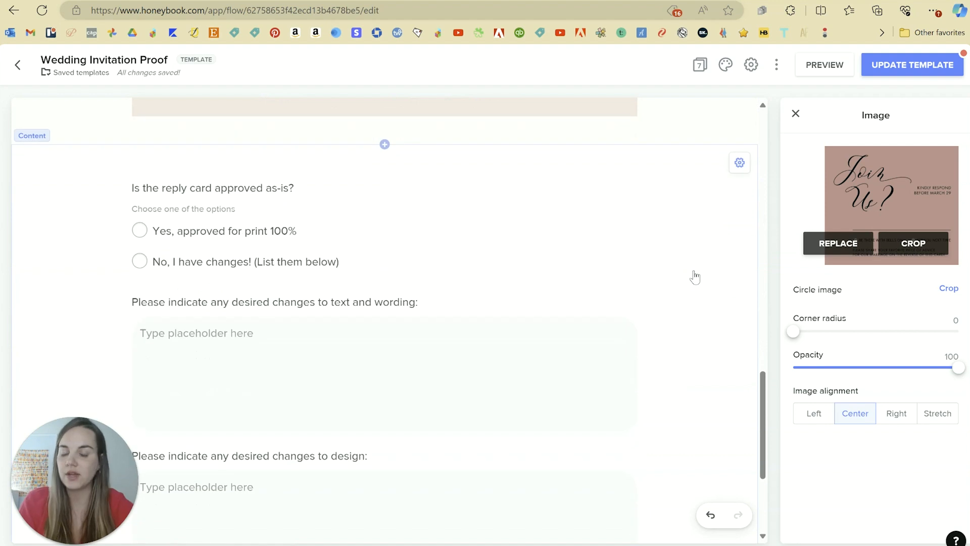
scroll(694, 277, down, 1)
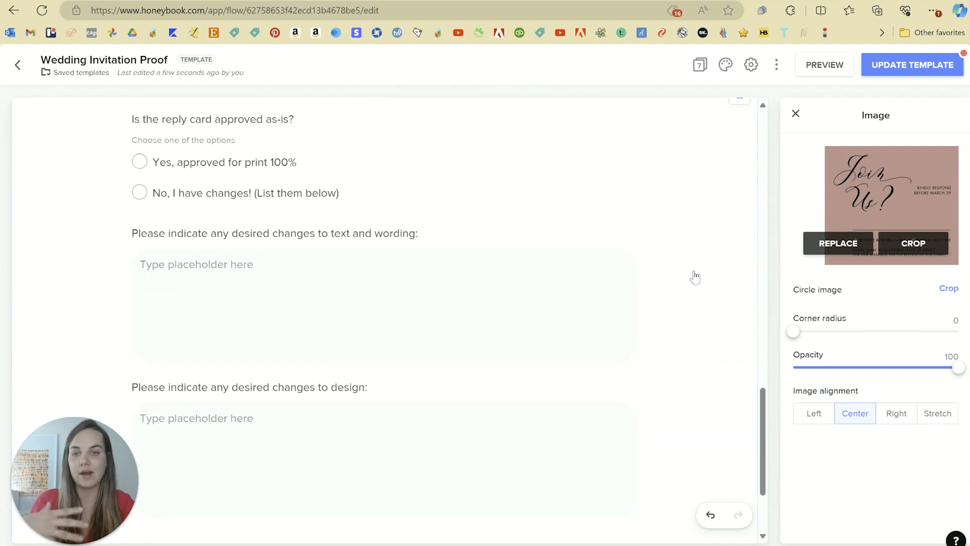
scroll(695, 277, up, 10)
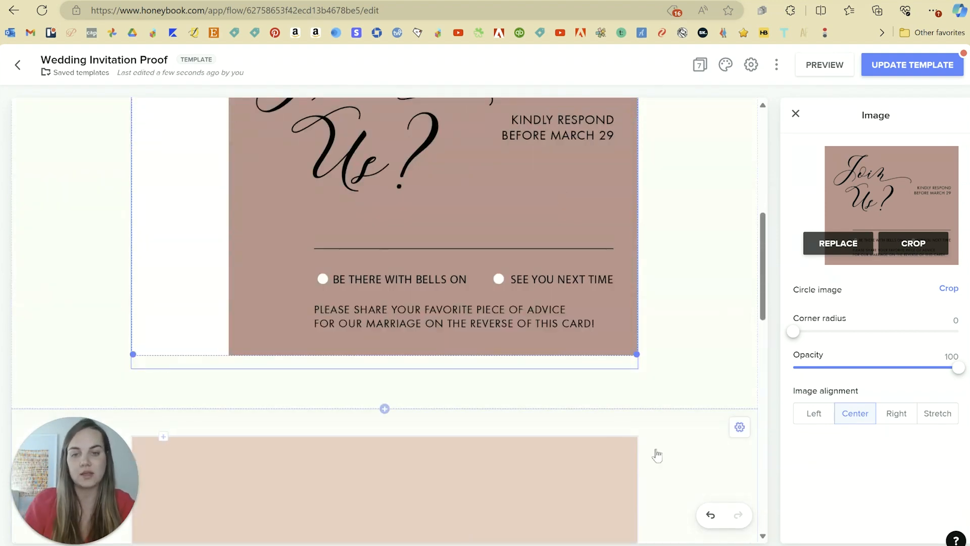
scroll(657, 455, down, 10)
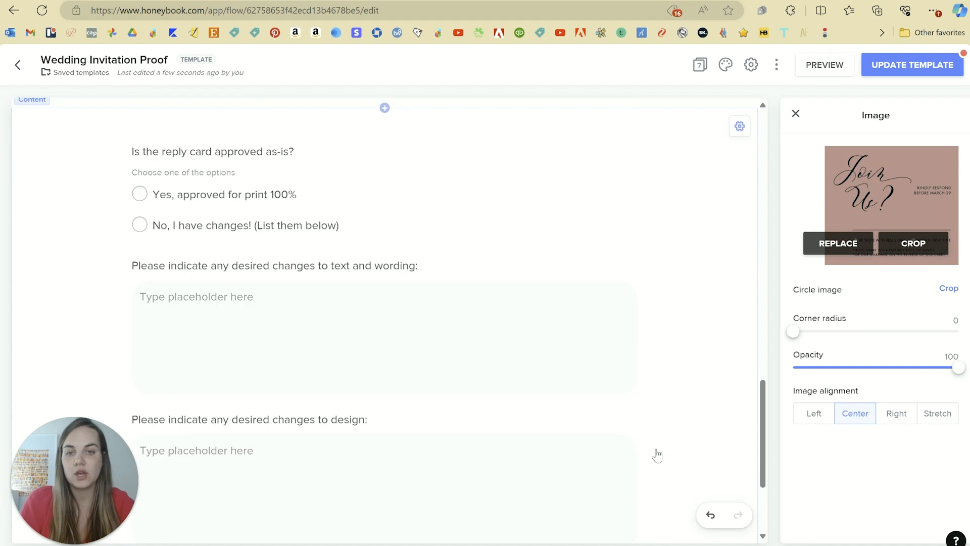
scroll(656, 454, down, 2)
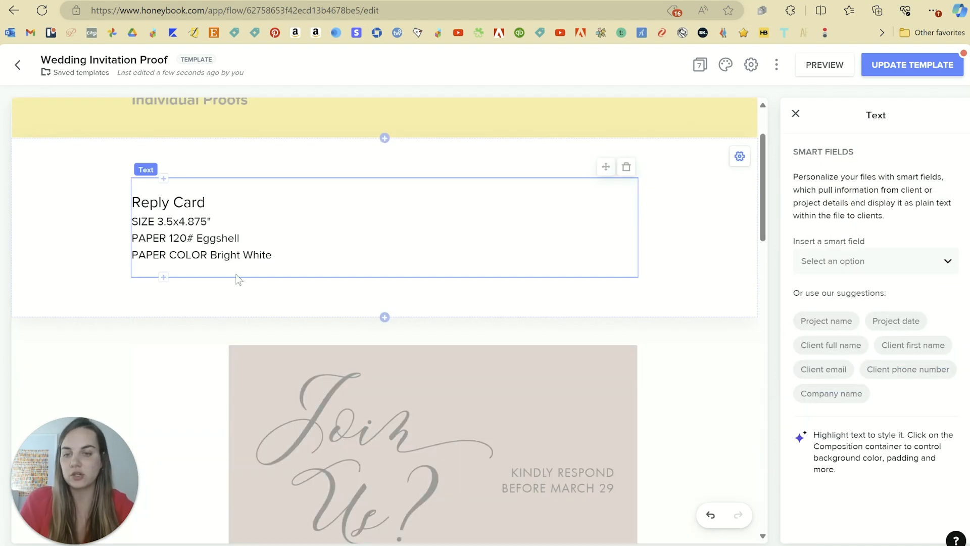
click(717, 362)
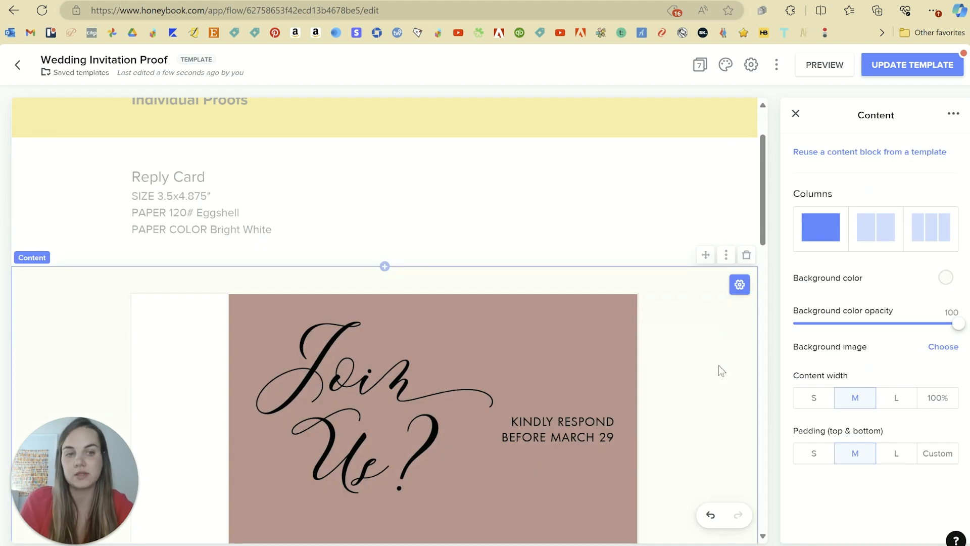
- On the Rehearsal Dinner page, delete the addressed envelope image along with the empty content block that held it
click(796, 113)
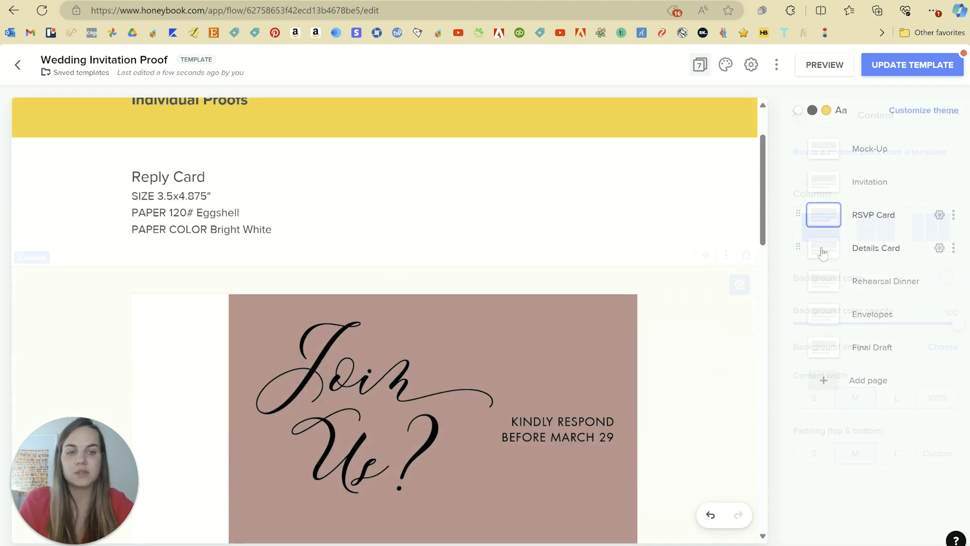
click(822, 252)
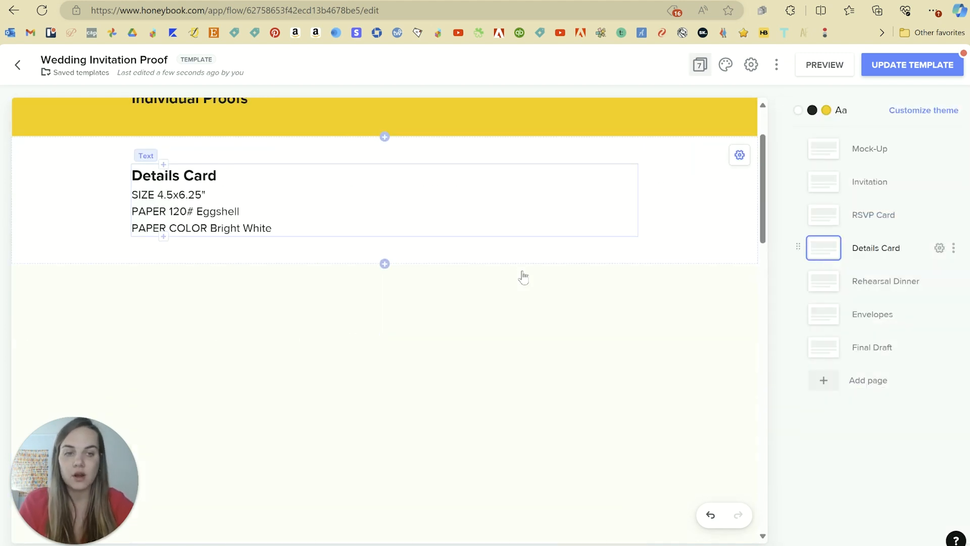
click(819, 283)
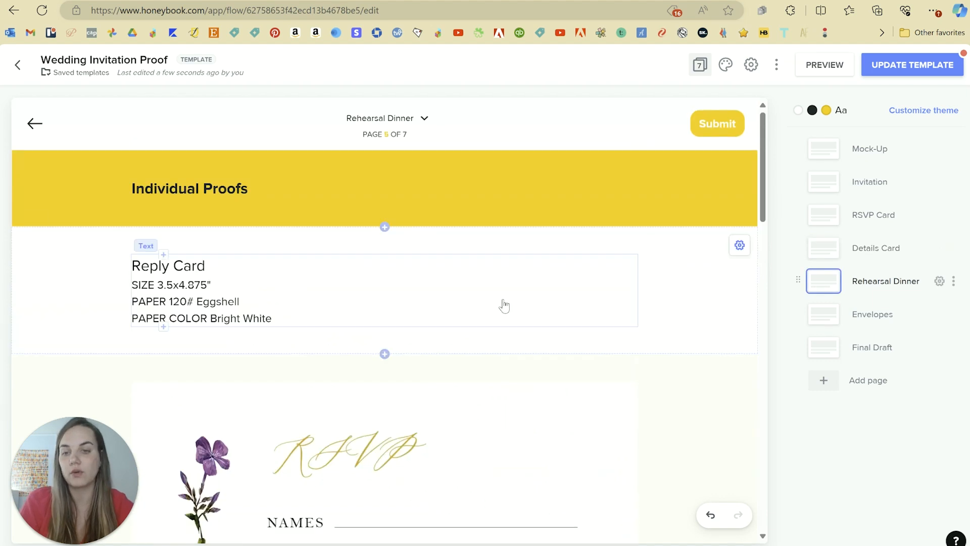
scroll(504, 306, down, 10)
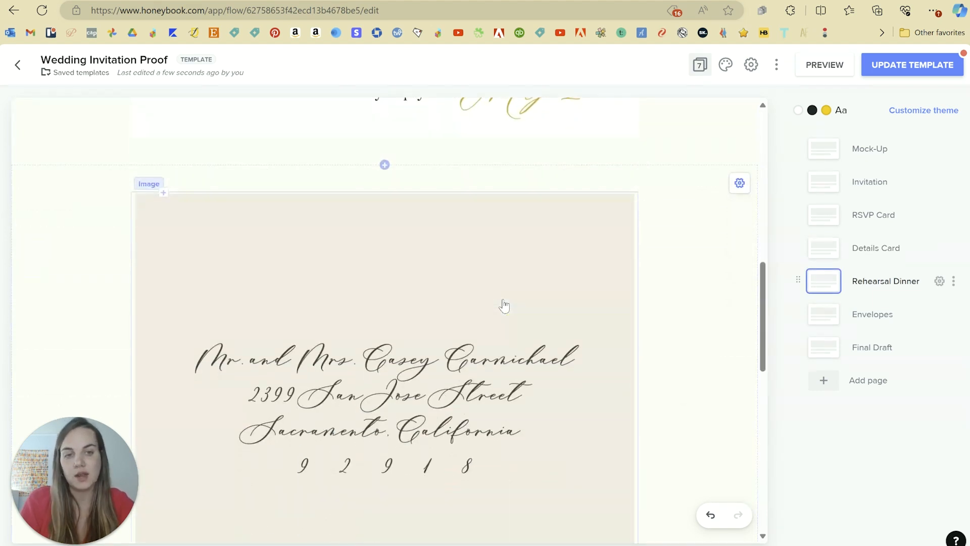
click(503, 303)
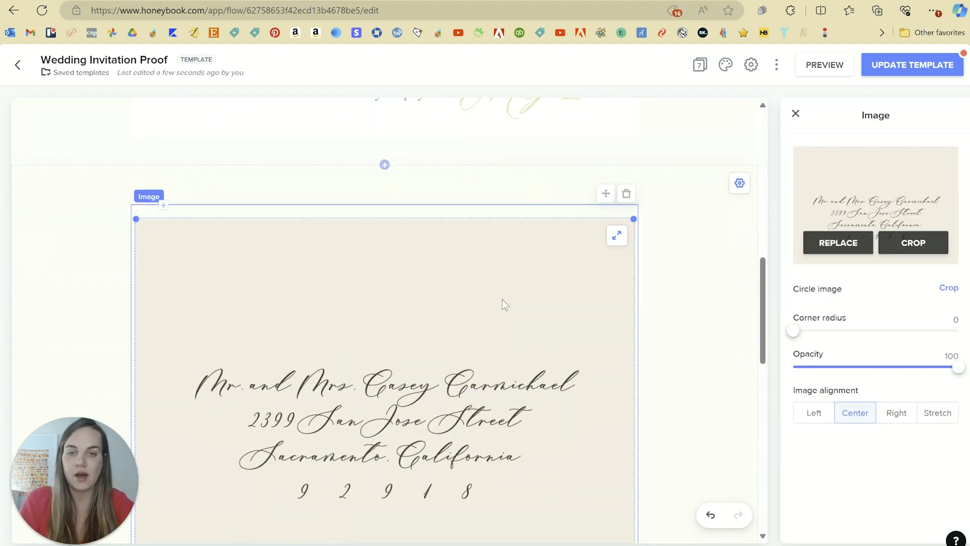
click(628, 195)
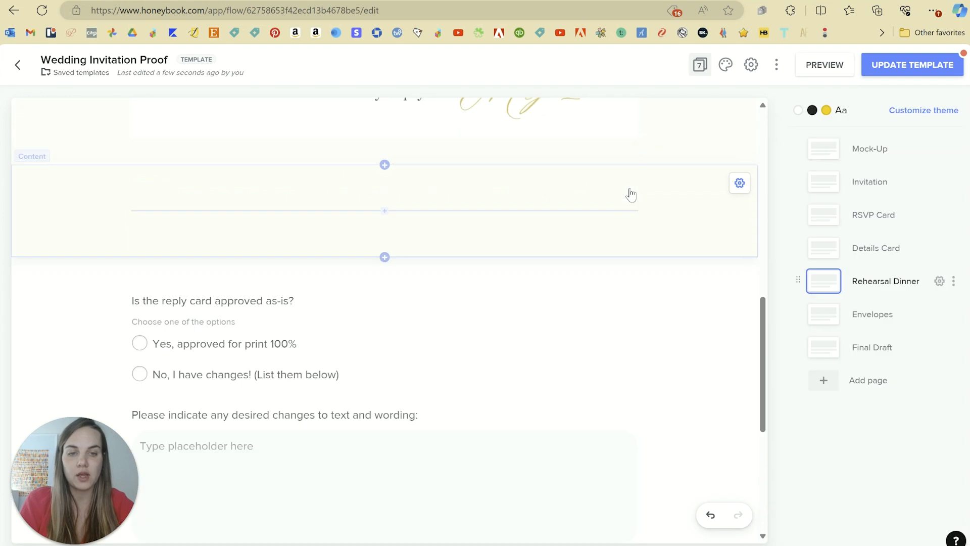
click(740, 184)
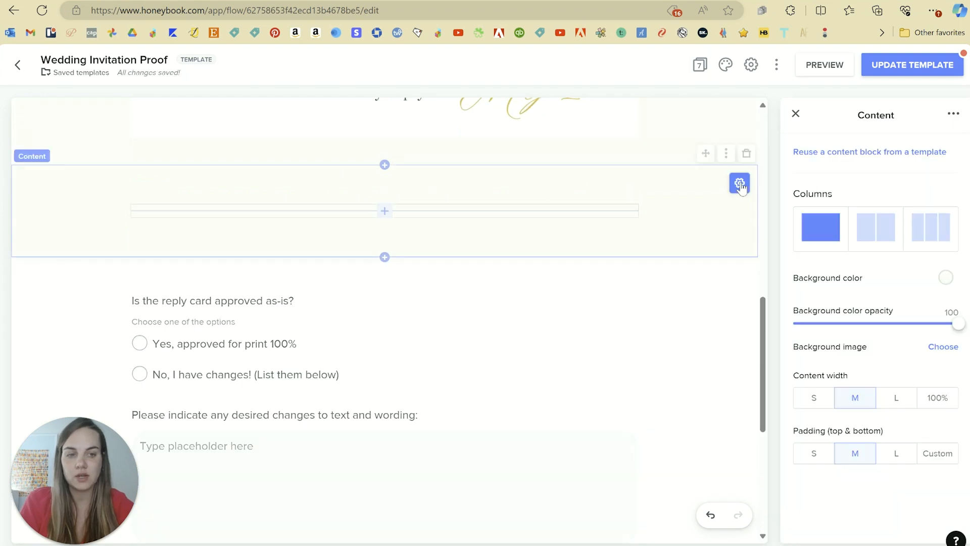
click(746, 153)
- Replace the floral RSVP image on the Rehearsal Dinner page with an upload of the Bougainvillea Suite file ending in "-14"
scroll(510, 250, up, 4)
scroll(508, 256, up, 3)
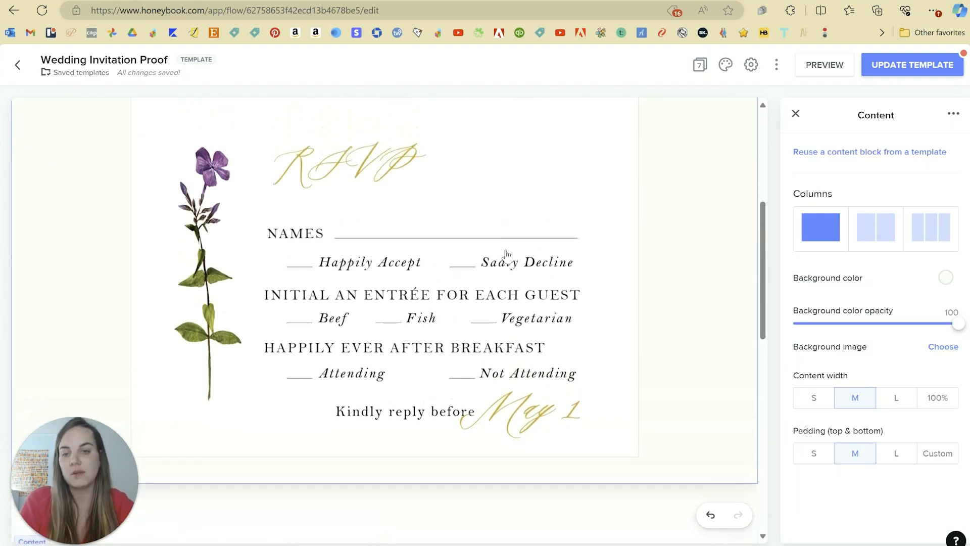
click(632, 324)
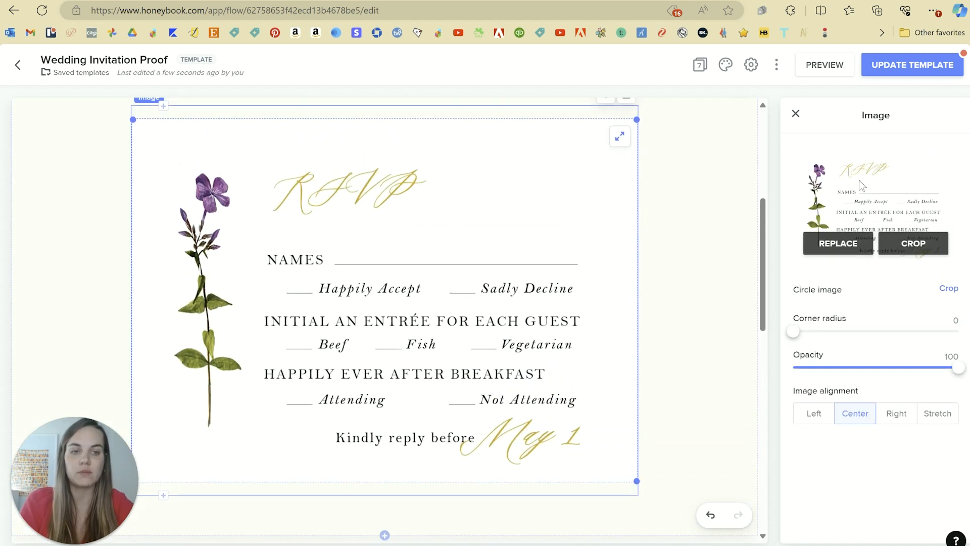
click(849, 244)
click(912, 143)
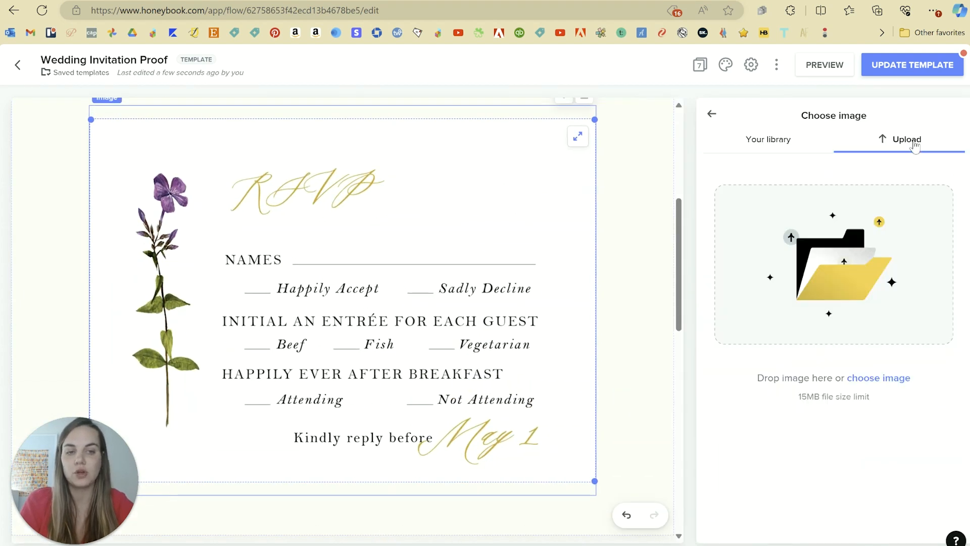
click(846, 236)
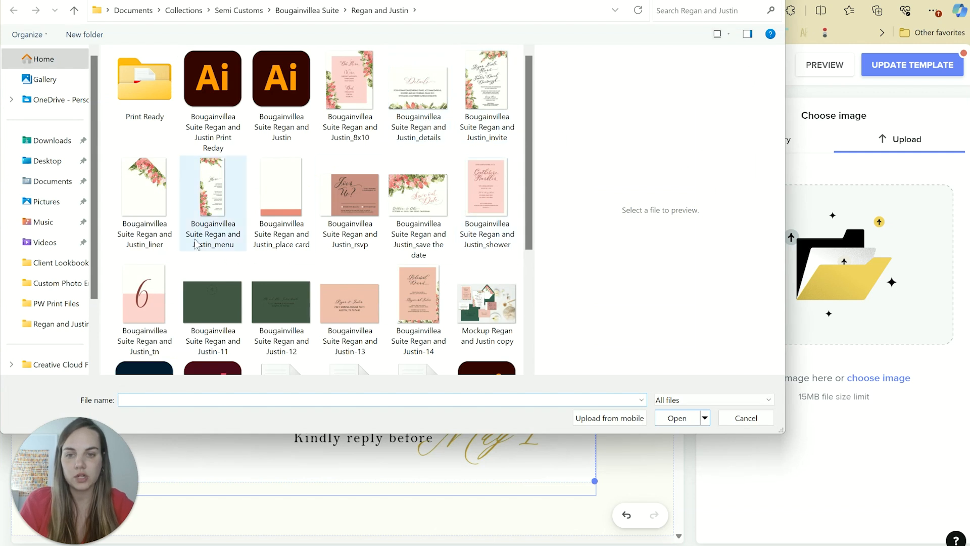
double_click(433, 292)
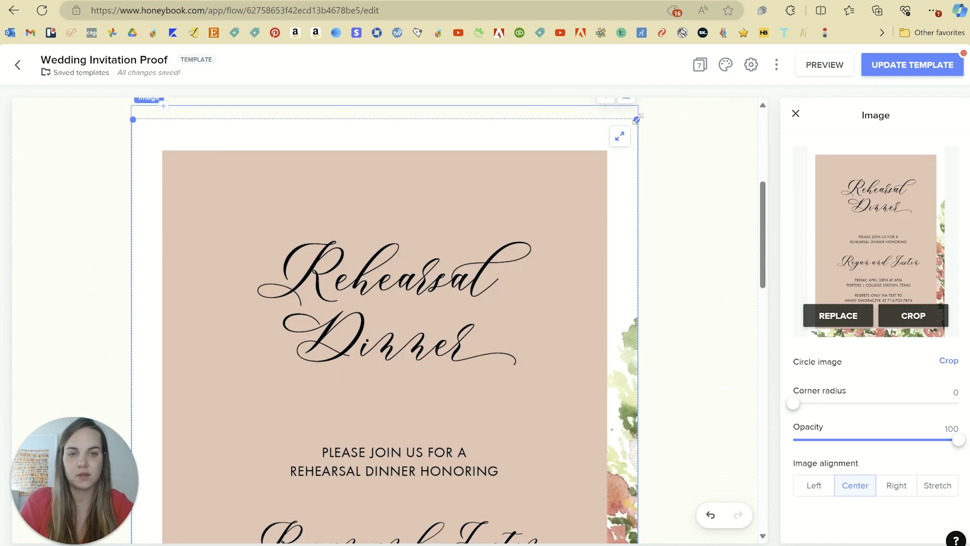
- Shrink the rehearsal dinner invite image to about half the content width and check how it fits on the page
drag(621, 136, 441, 305)
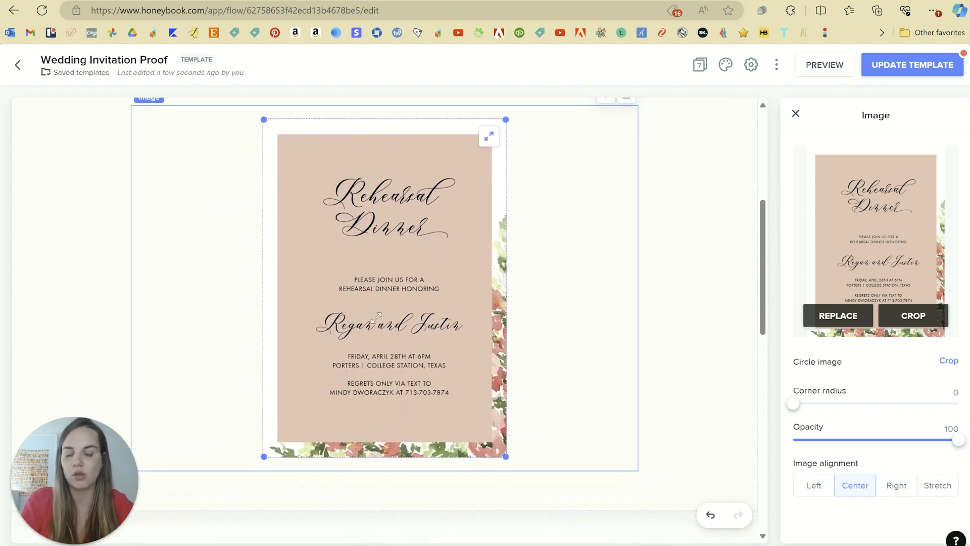
click(707, 201)
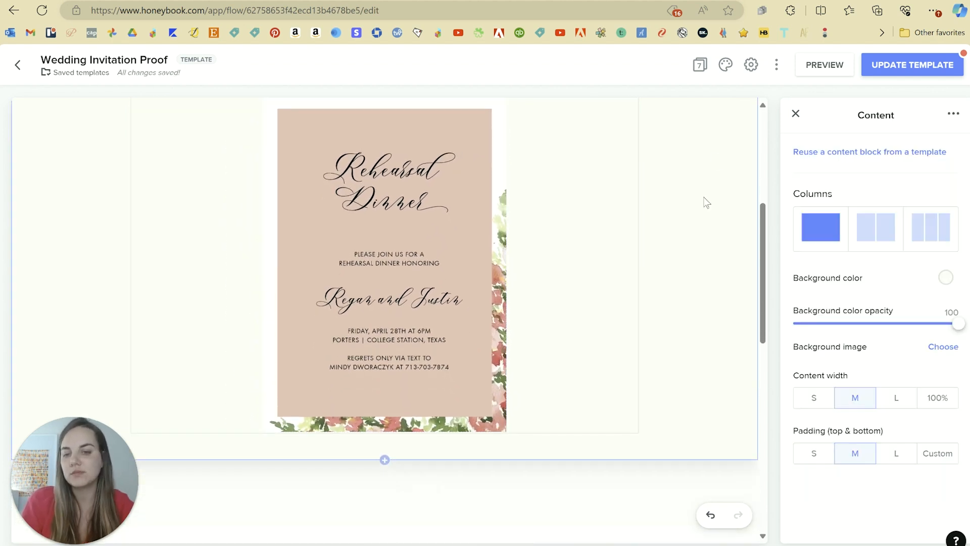
scroll(706, 201, up, 2)
scroll(707, 201, down, 6)
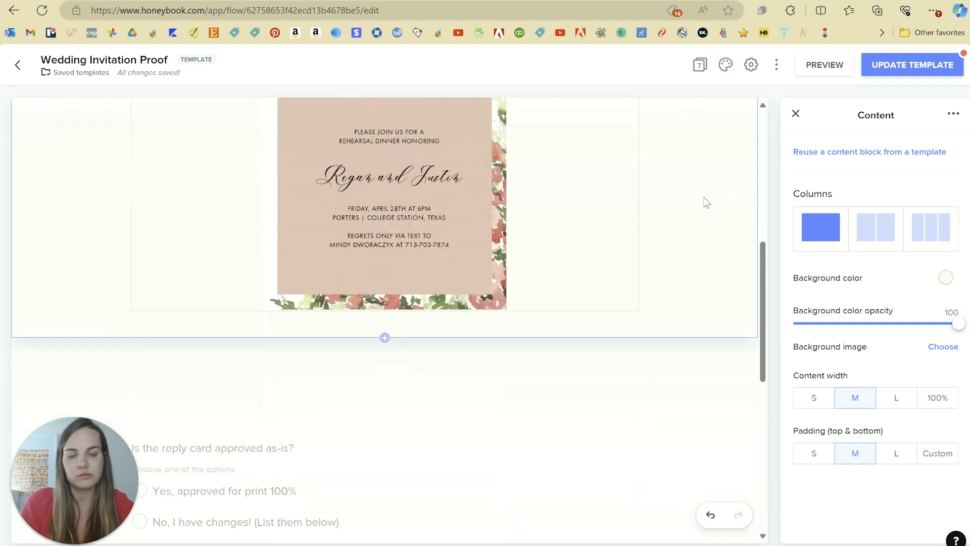
scroll(707, 202, down, 6)
scroll(706, 201, up, 8)
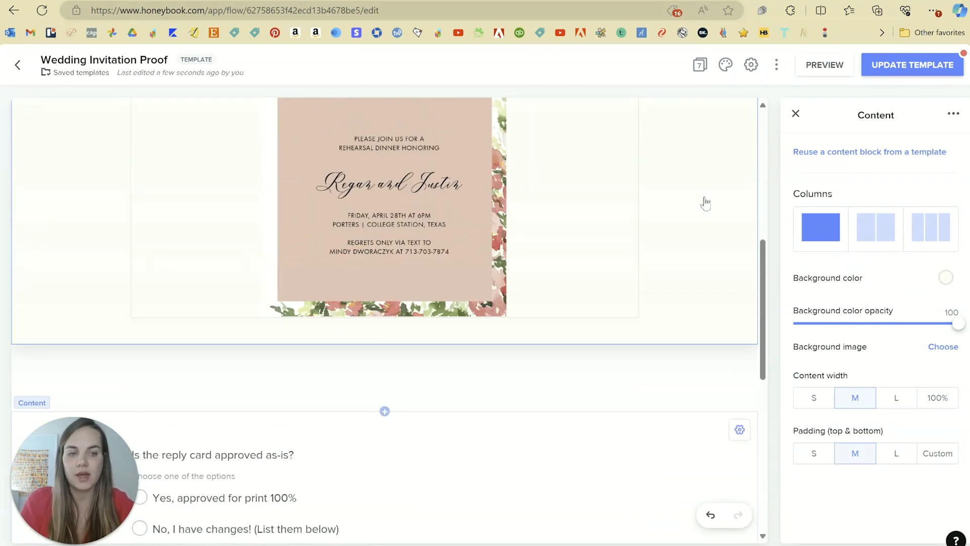
scroll(706, 201, up, 4)
scroll(706, 201, down, 2)
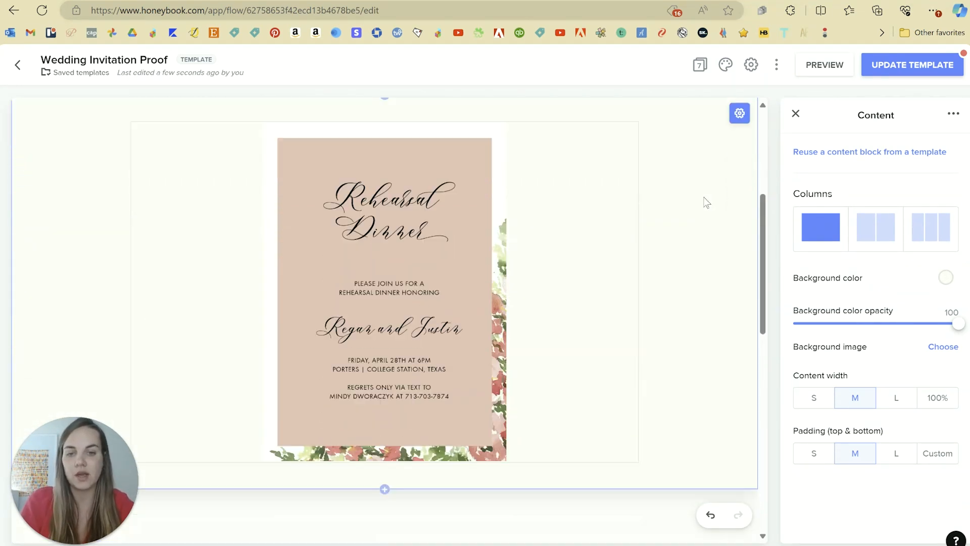
- In the card details above the rehearsal dinner image, set the size to 4.25x5.5"
scroll(706, 201, up, 3)
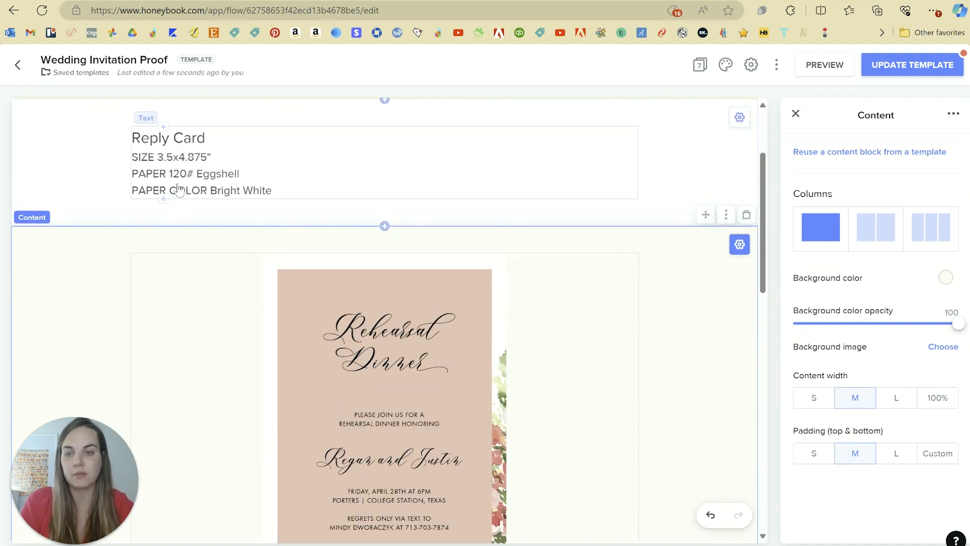
click(215, 161)
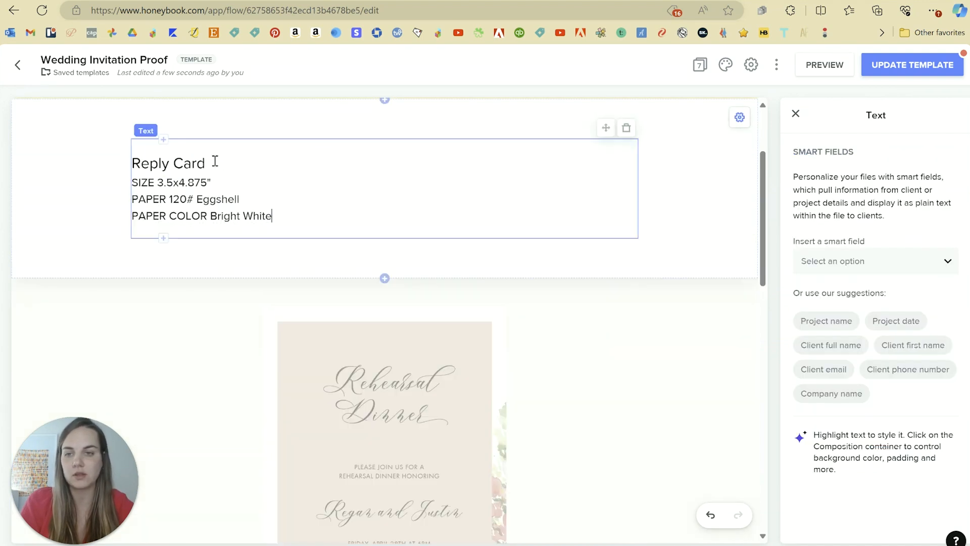
drag(211, 183, 161, 183)
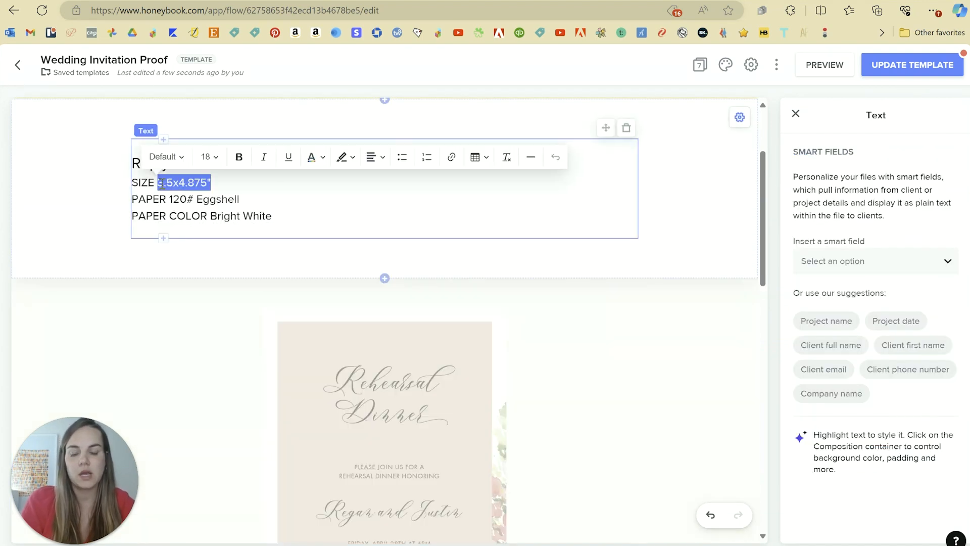
text(4.25x5)
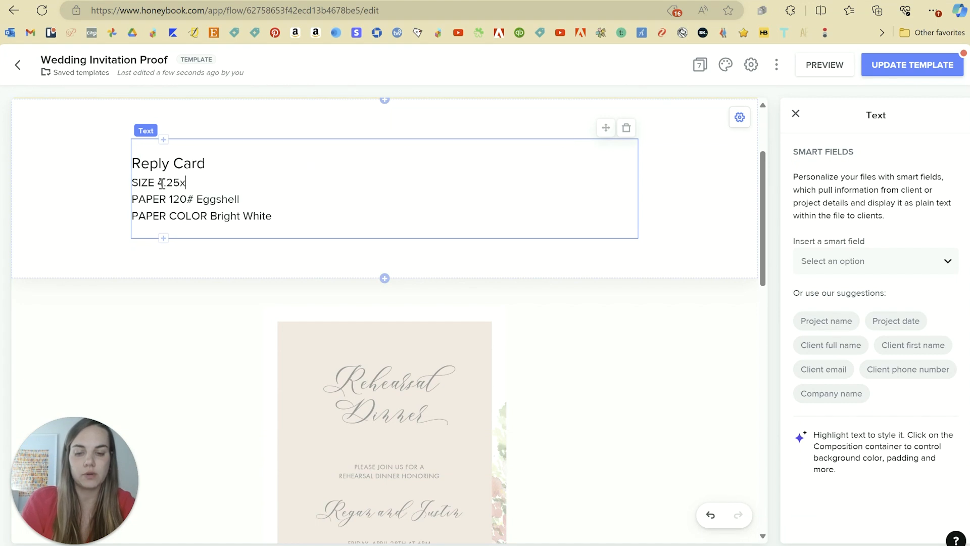
triple_click(195, 160)
text(Rehe)
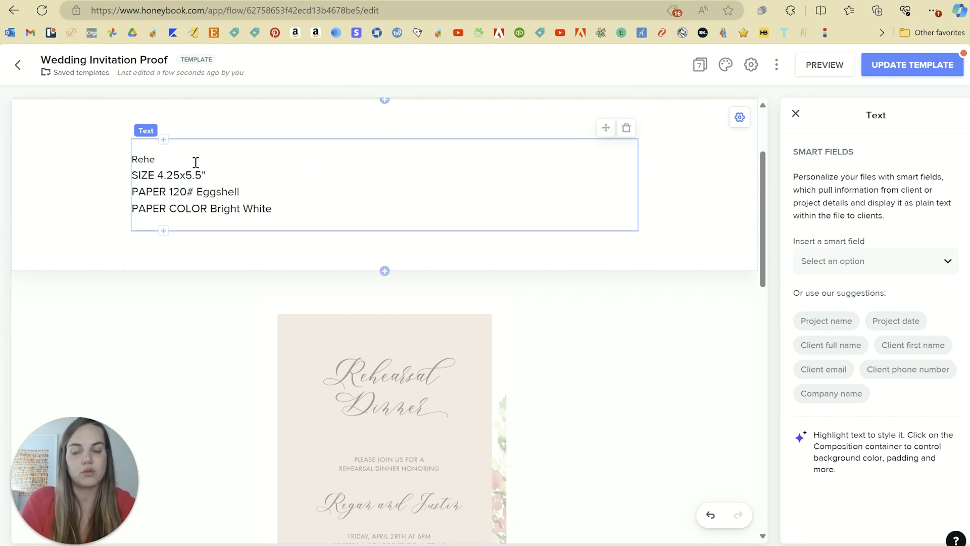
key(ctrl+z)
- Change the "Reply Card" heading to "Rehearsal Dinner Invite", keeping its larger text style
click(191, 162)
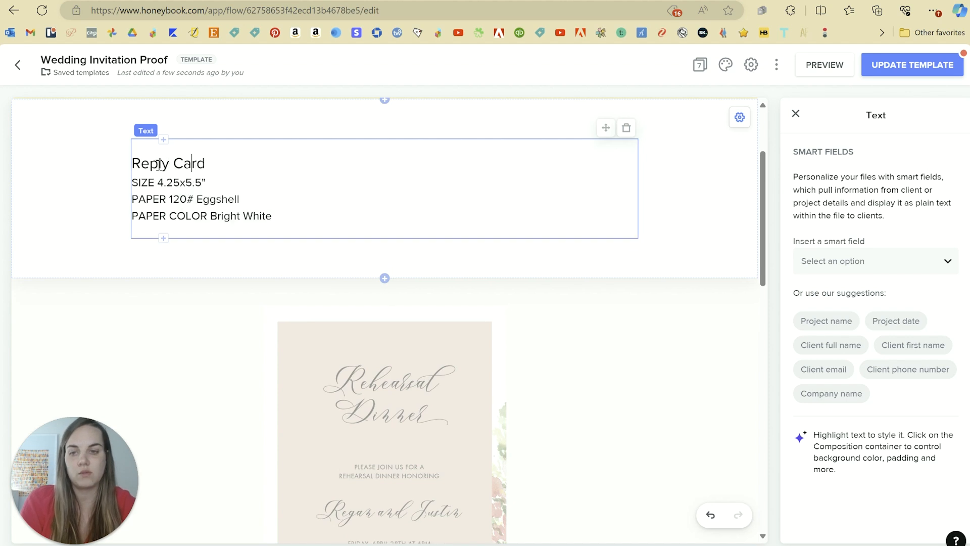
drag(150, 165, 217, 162)
text(hear)
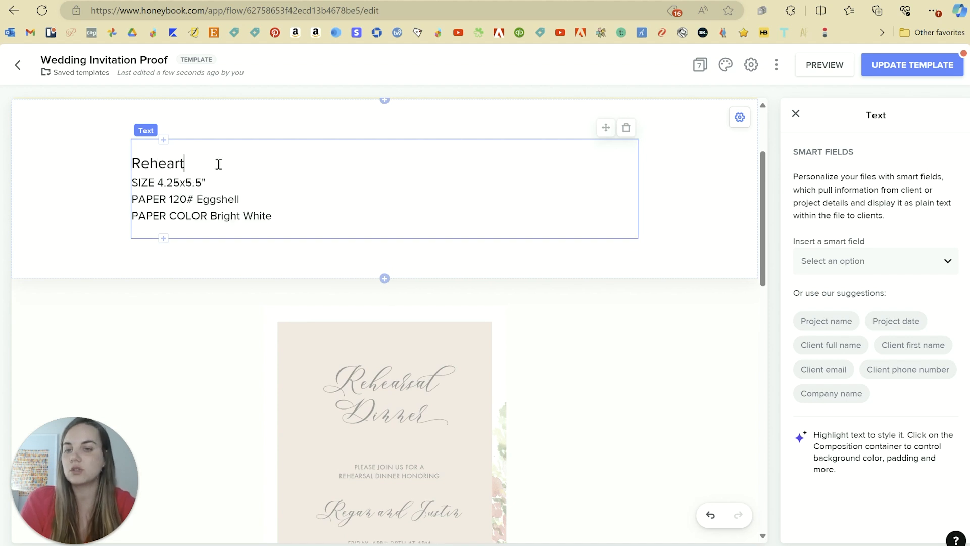
text(sal Dinner Invite)
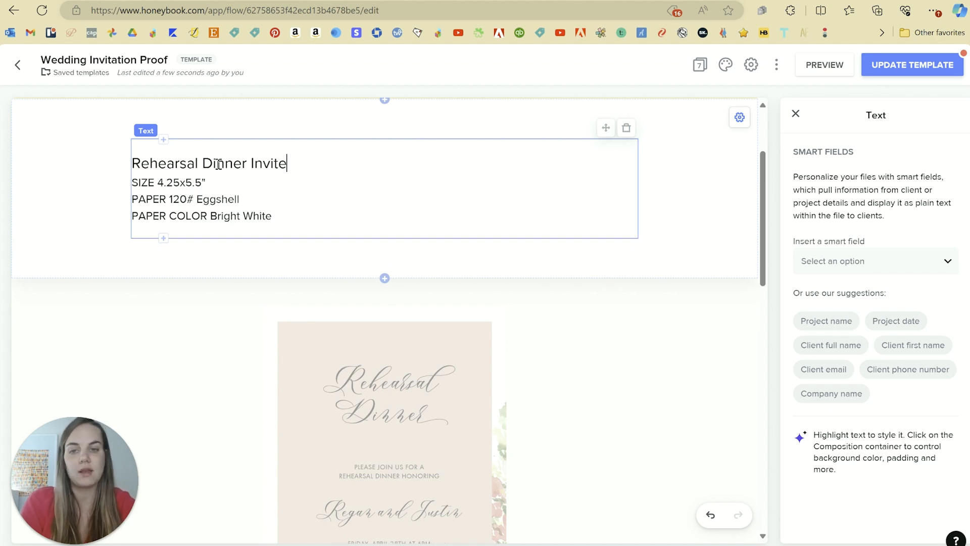
click(690, 191)
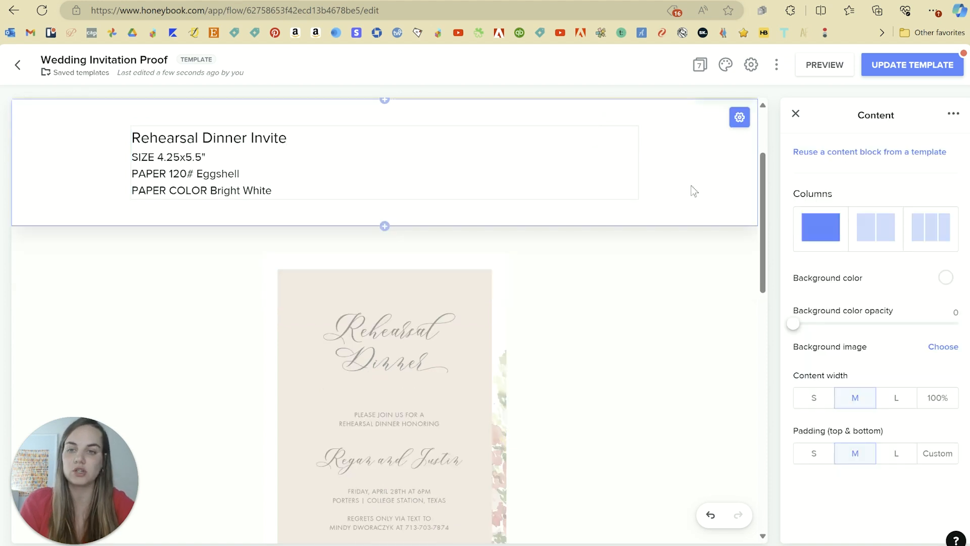
- Review the Envelopes page's size, color and addressing details, envelope images, and approval and change-request questions
scroll(561, 359, down, 5)
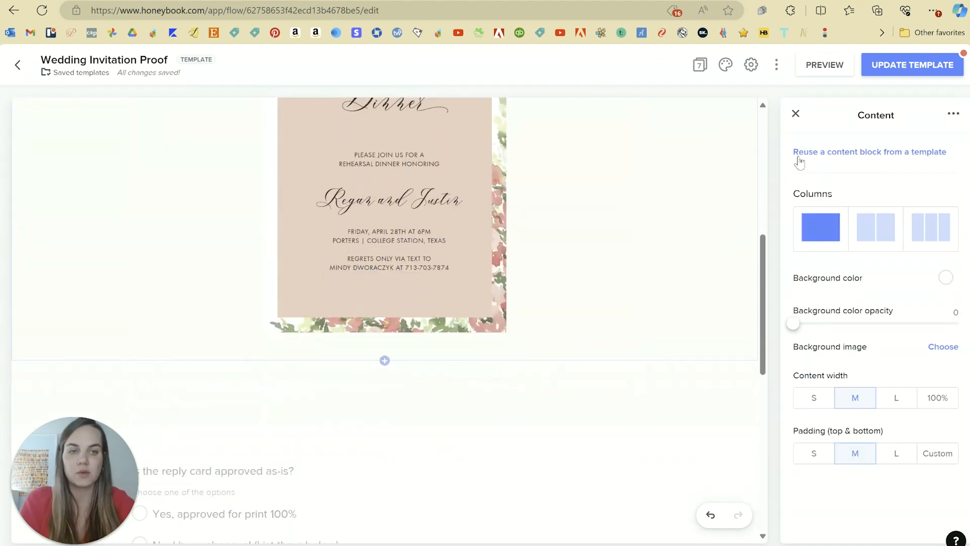
click(796, 114)
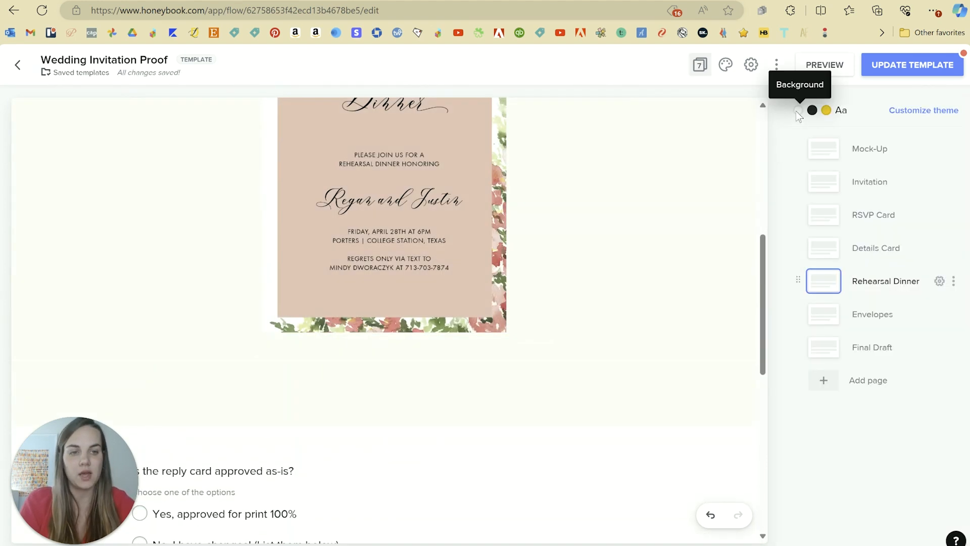
click(807, 319)
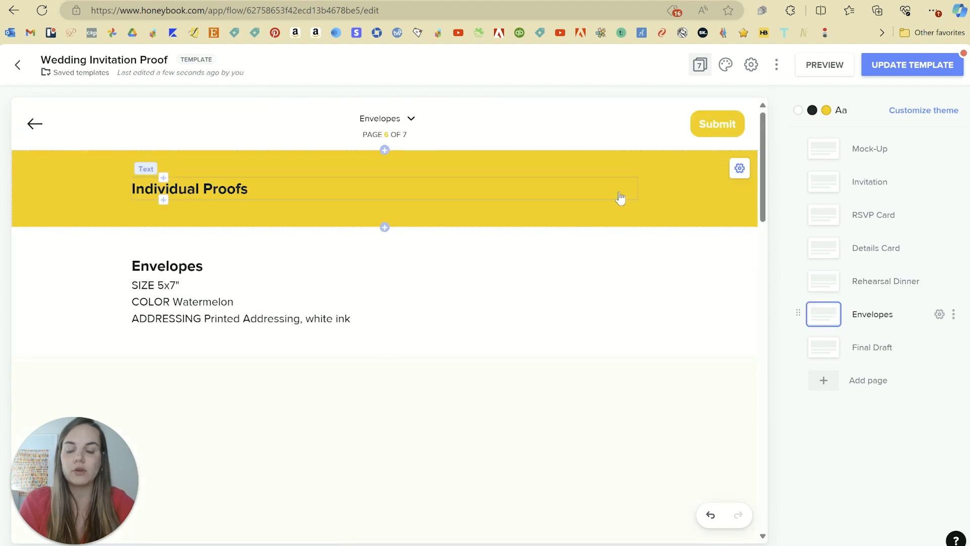
scroll(520, 276, down, 5)
scroll(520, 276, down, 12)
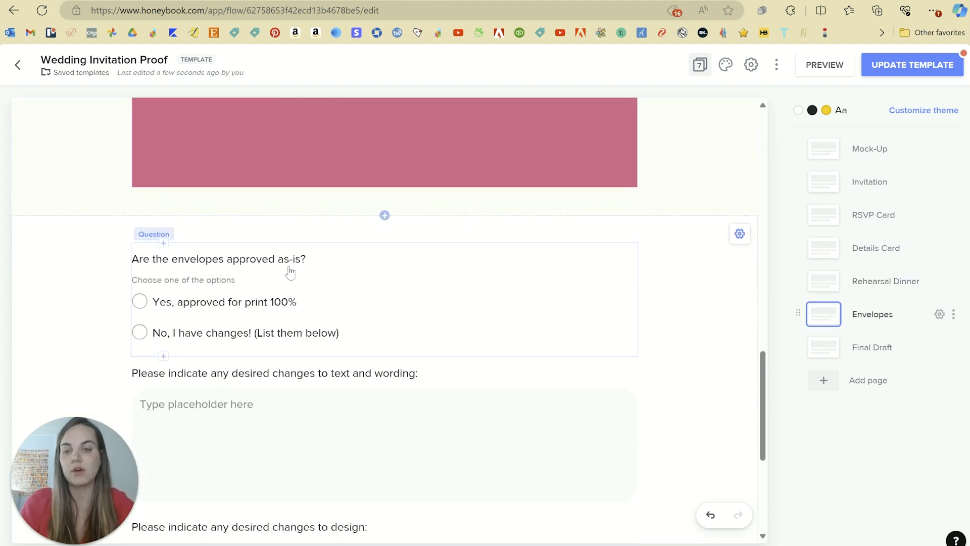
scroll(445, 396, down, 3)
scroll(445, 397, up, 10)
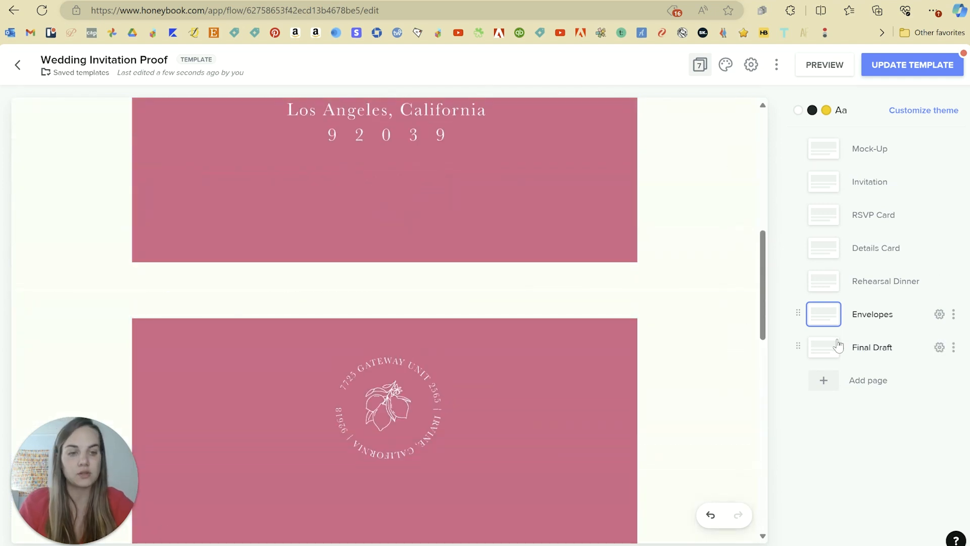
- On the Final Draft page, replace the recap mockup with the green-envelope suite image from the library and enlarge it to most of the content width
click(825, 352)
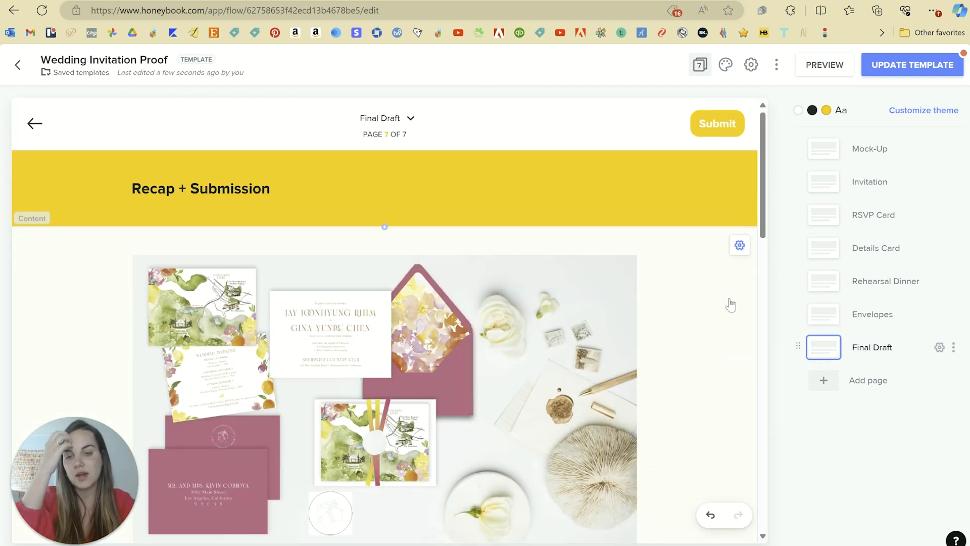
scroll(674, 341, down, 2)
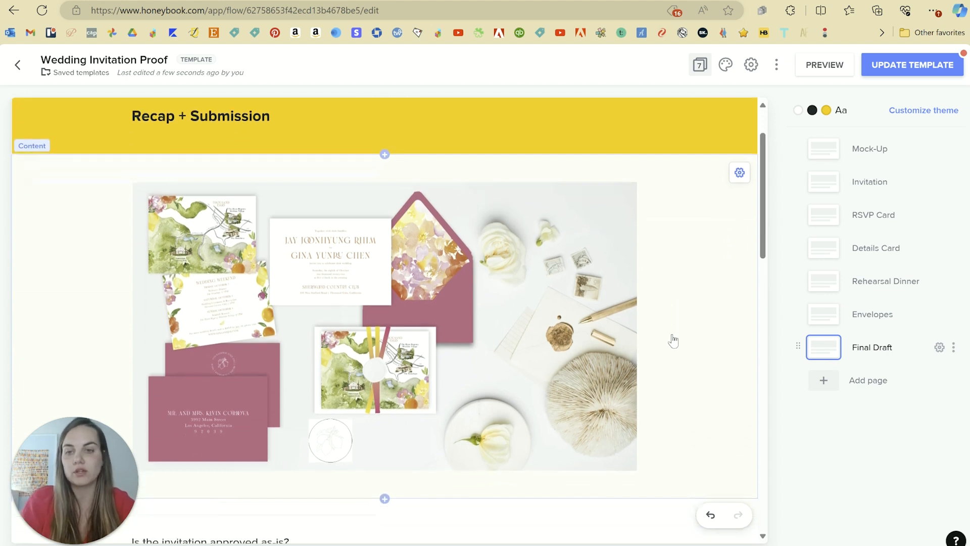
scroll(673, 341, down, 2)
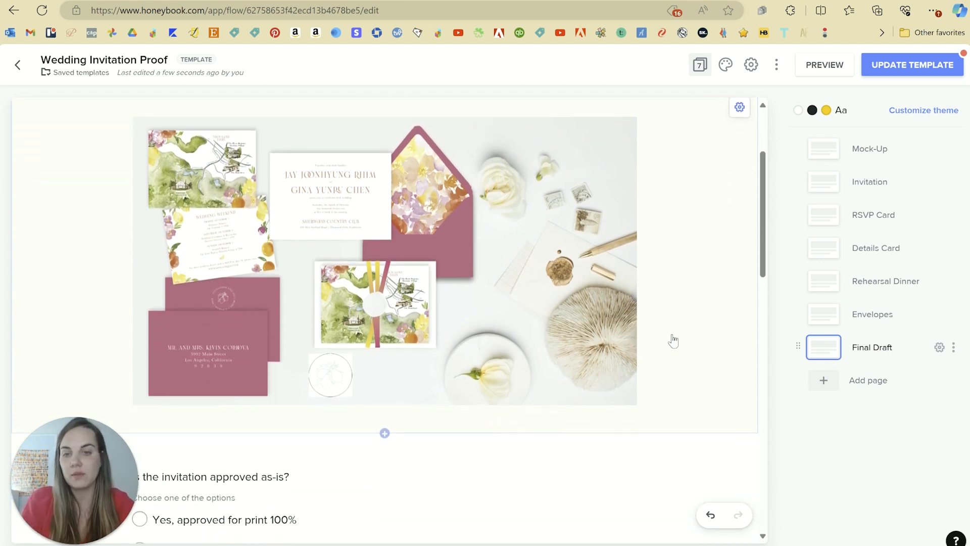
click(441, 261)
click(858, 224)
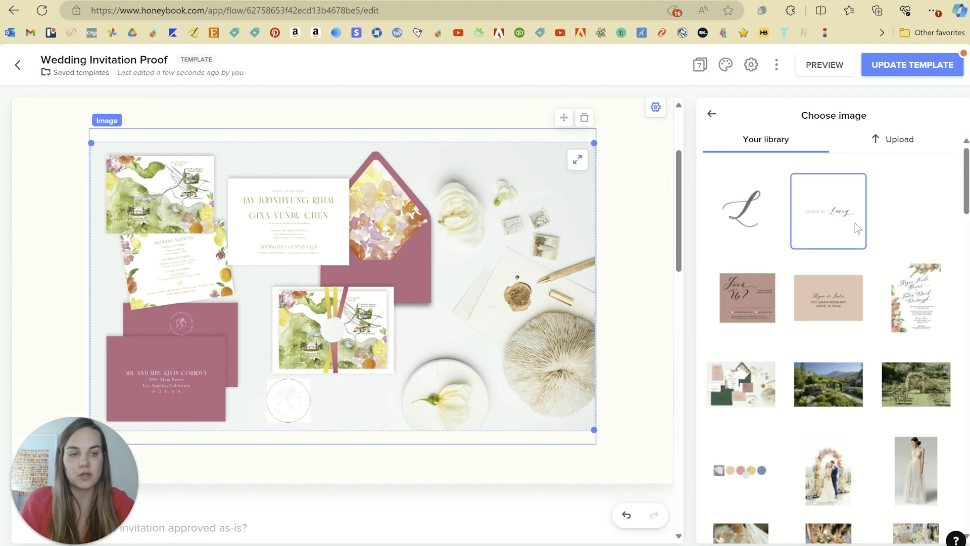
click(740, 384)
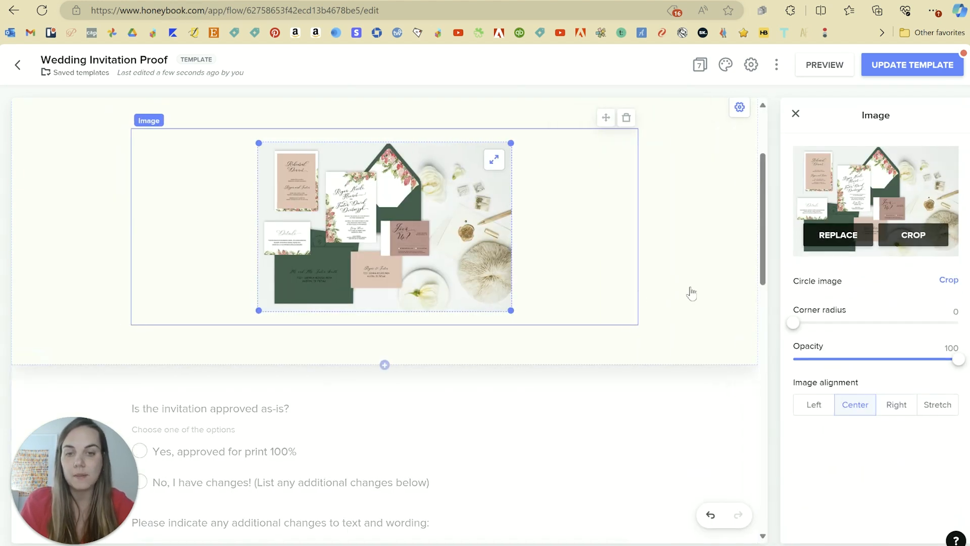
drag(512, 311, 688, 373)
click(705, 337)
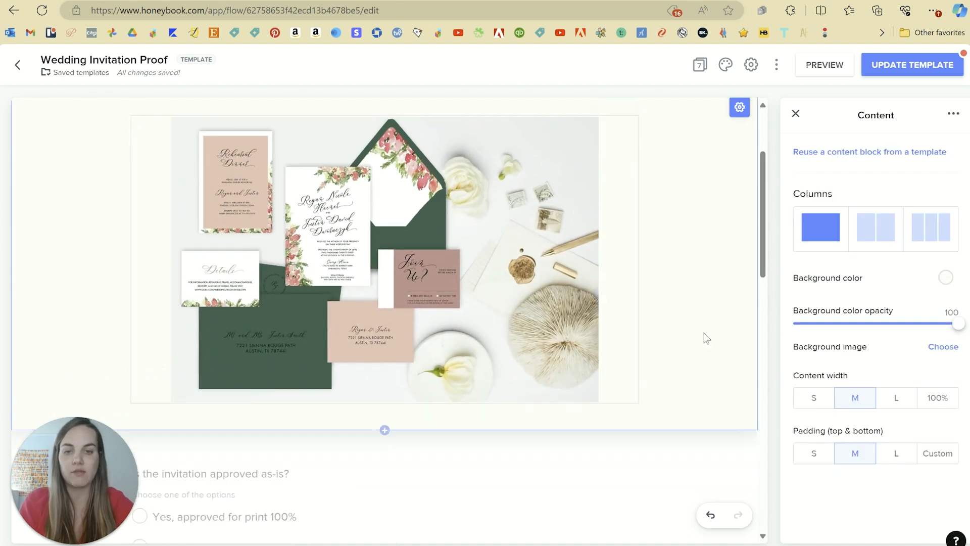
- Look through the Final Draft approval questions and check which block types can be added above the Proof Approval contract
scroll(706, 338, down, 5)
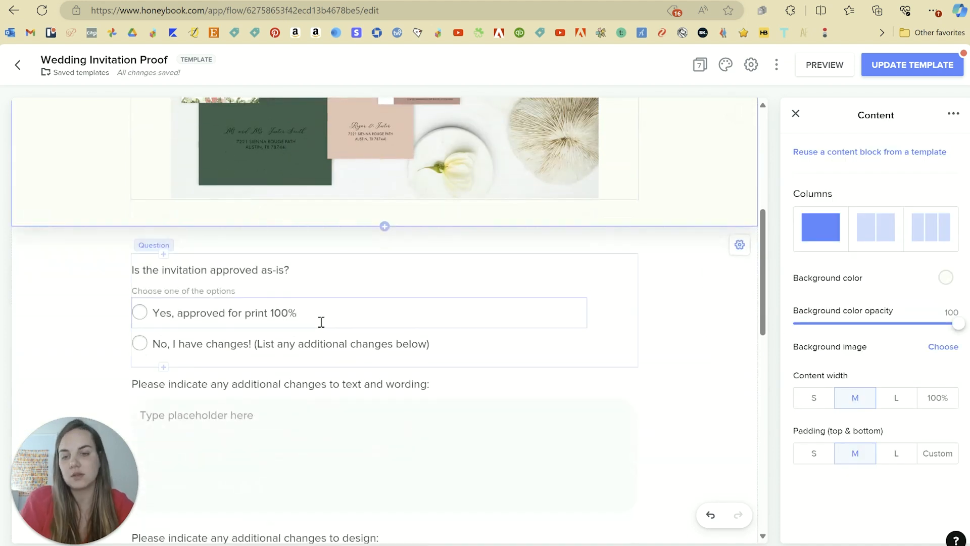
scroll(321, 320, down, 4)
scroll(322, 322, down, 6)
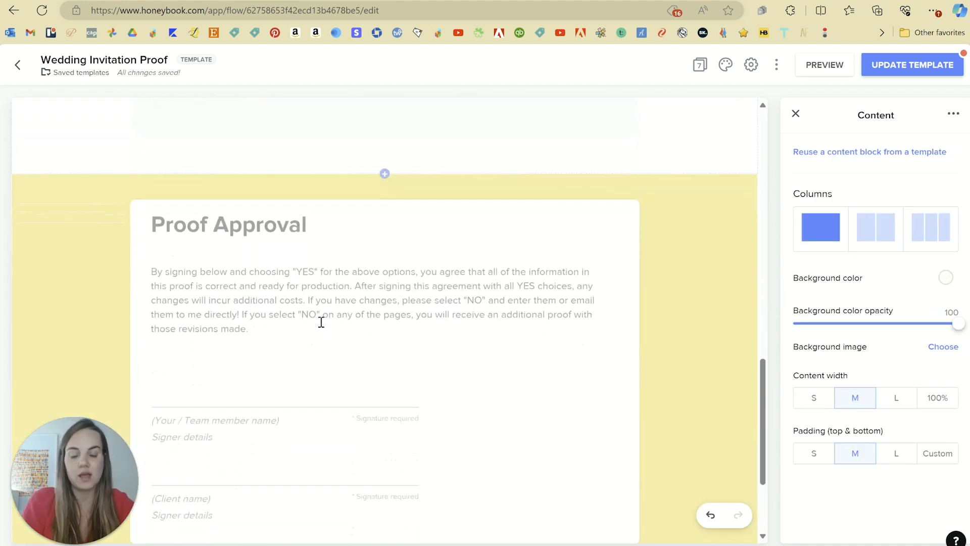
scroll(682, 239, up, 2)
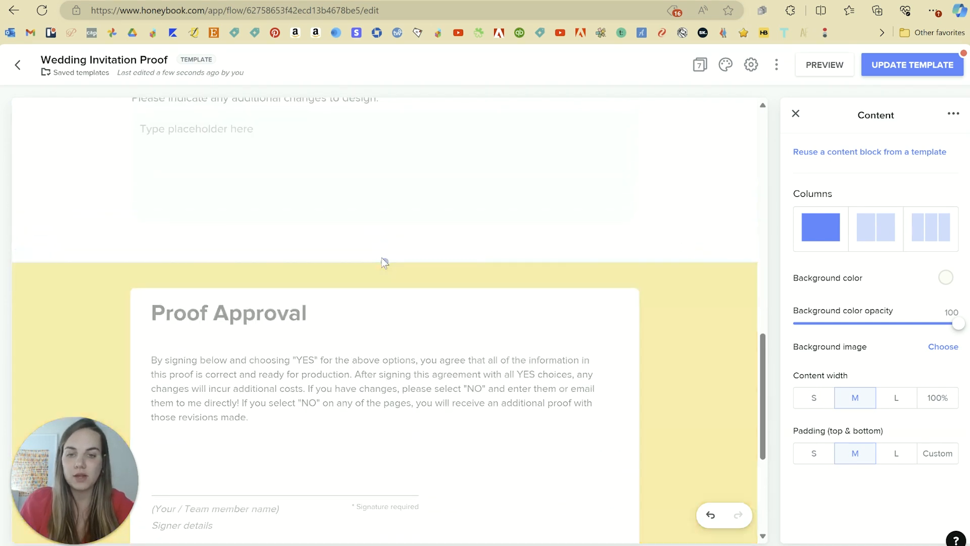
click(384, 258)
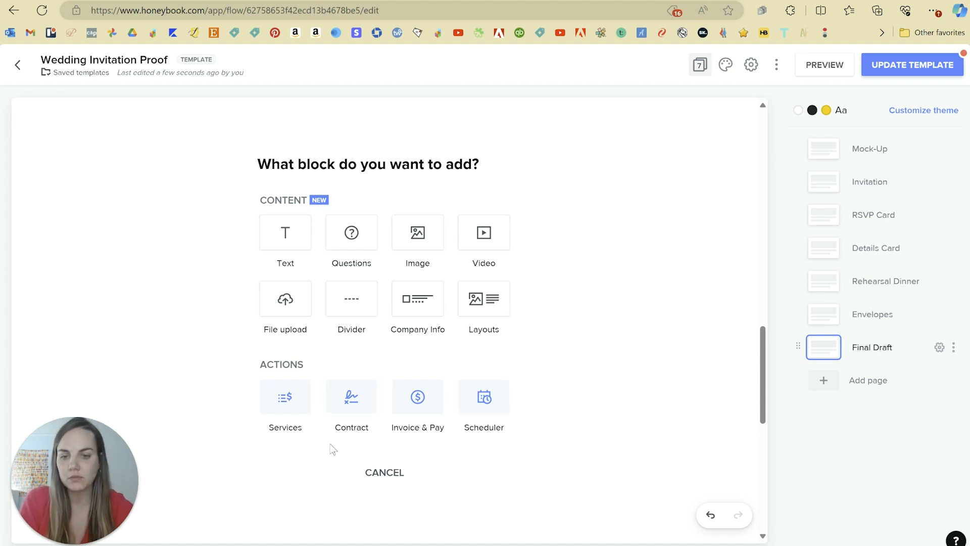
click(379, 474)
- Review the Final Draft change-request questions alongside the Proof Approval wording and its signature fields
scroll(516, 223, up, 1)
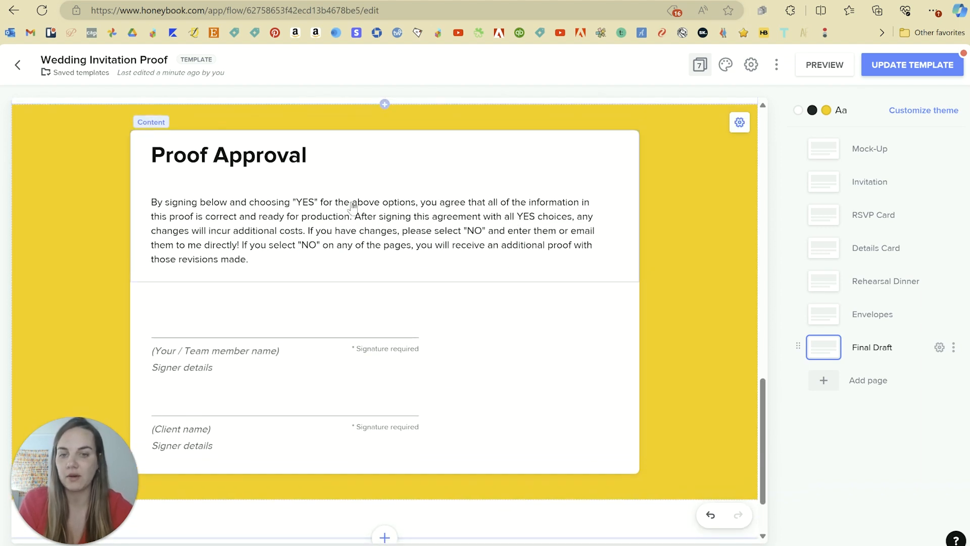
scroll(352, 207, up, 9)
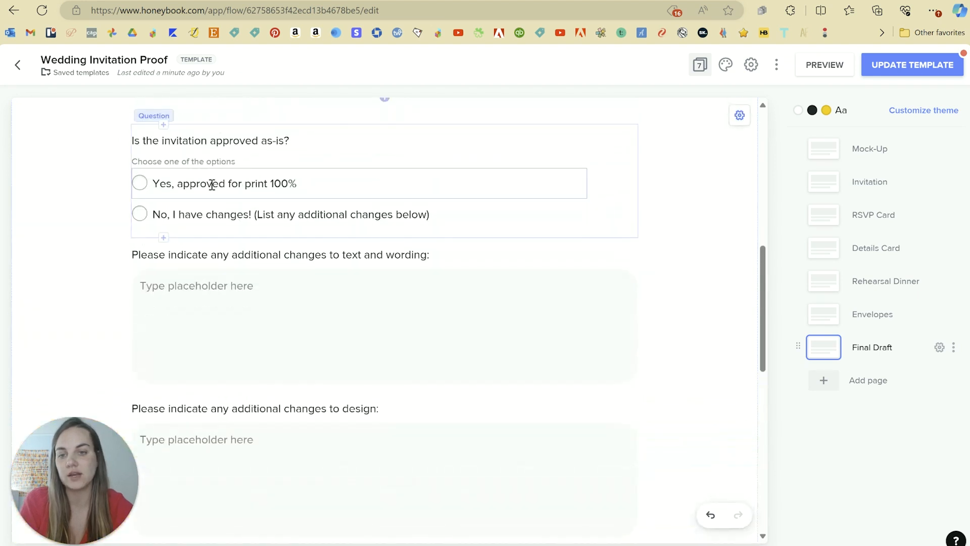
scroll(409, 303, down, 10)
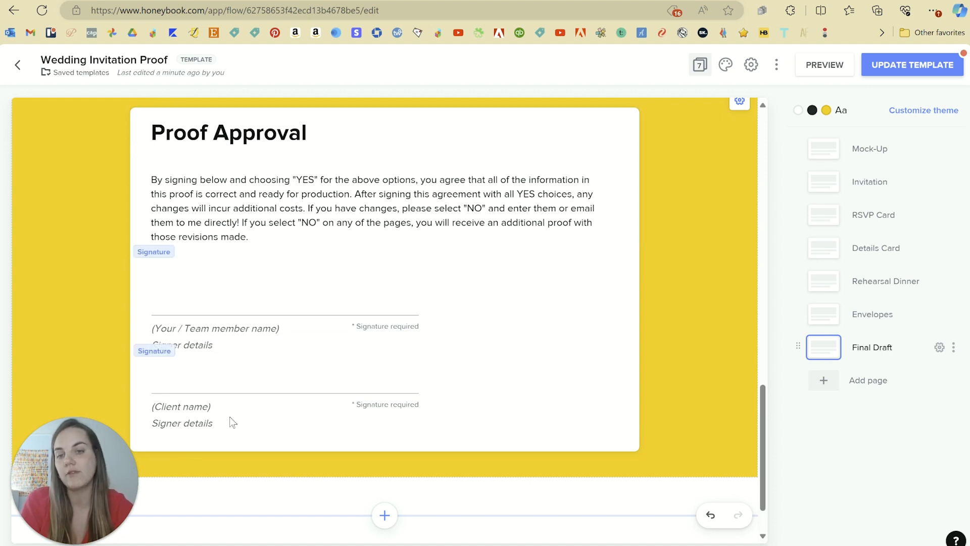
scroll(454, 329, up, 4)
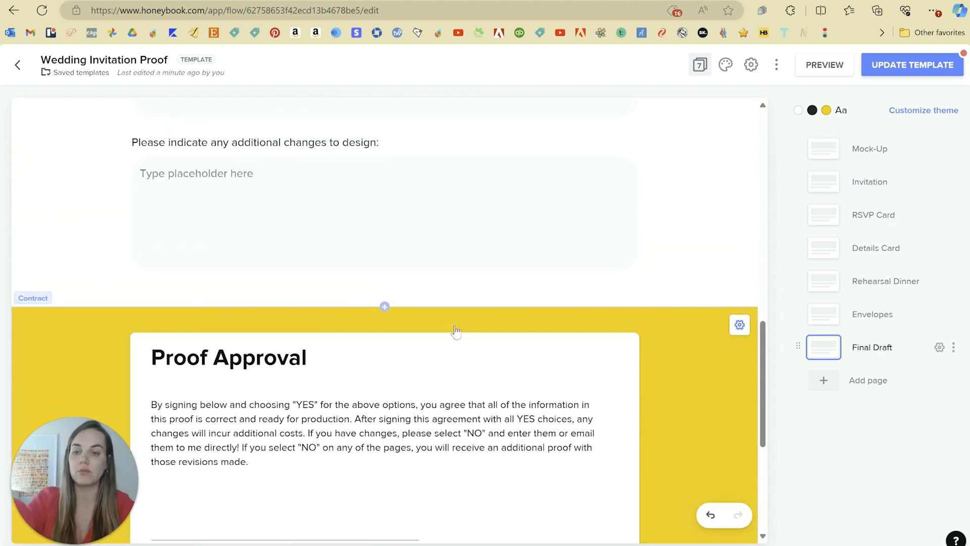
scroll(455, 331, up, 5)
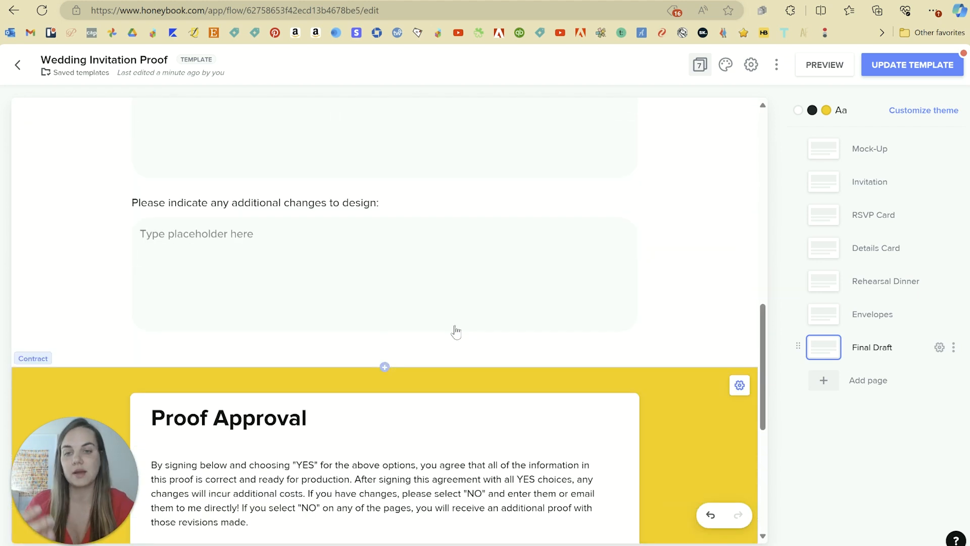
scroll(455, 331, up, 7)
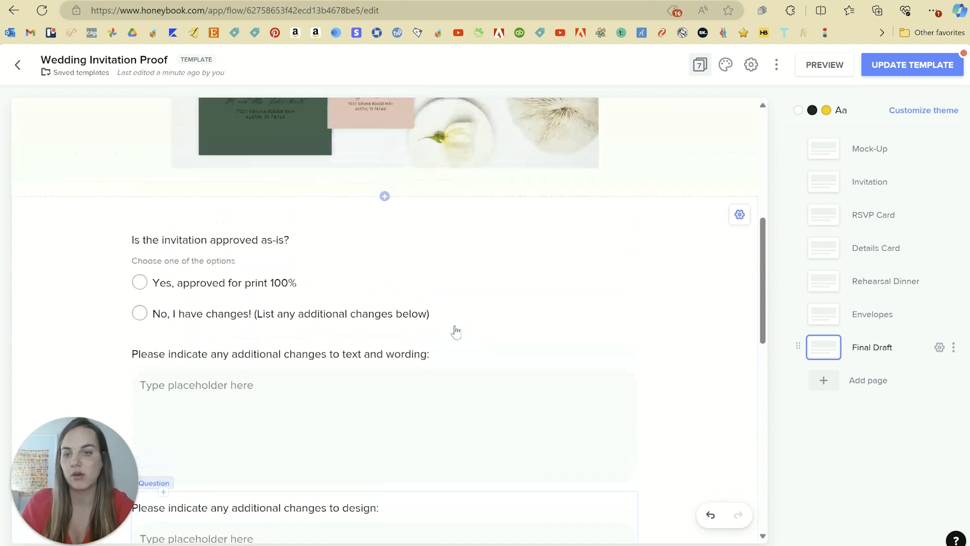
scroll(456, 331, down, 6)
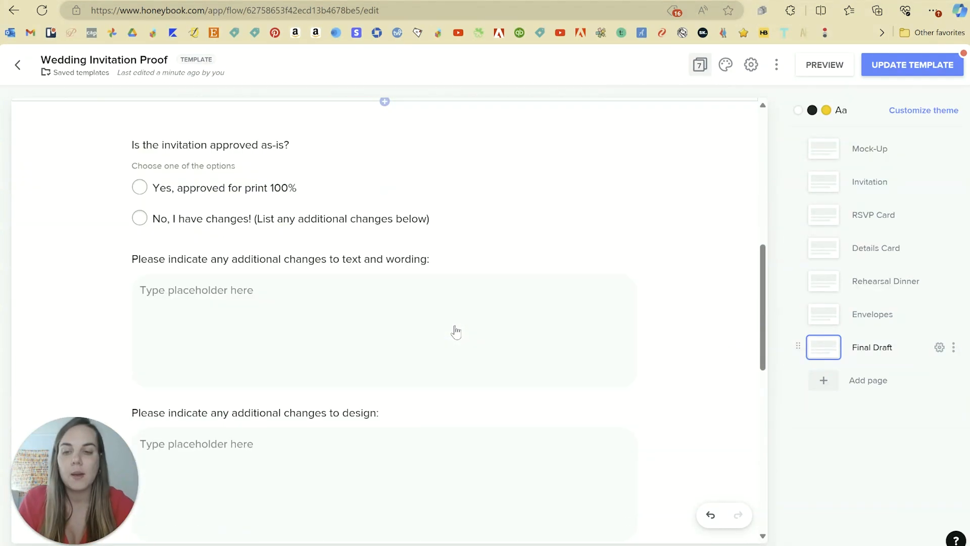
scroll(320, 339, down, 8)
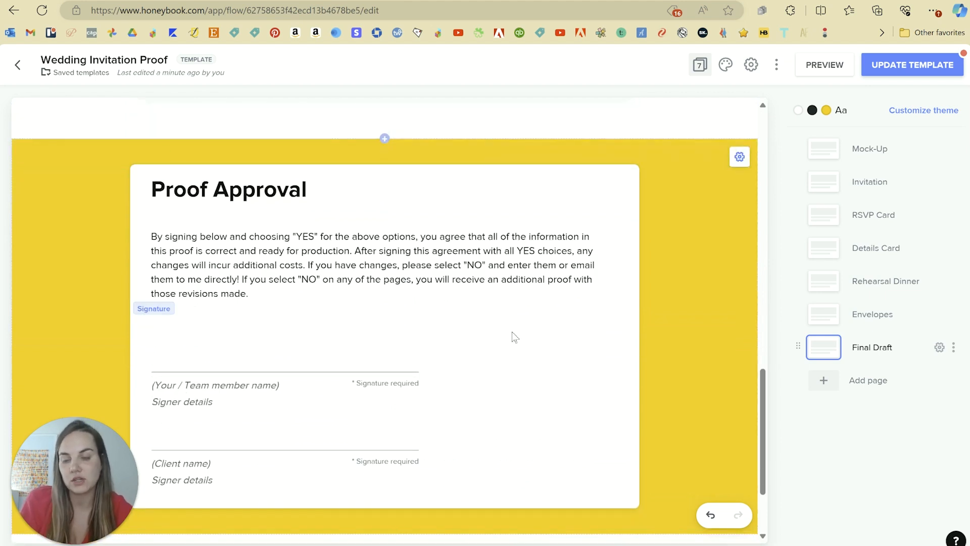
scroll(512, 336, down, 3)
scroll(512, 337, up, 3)
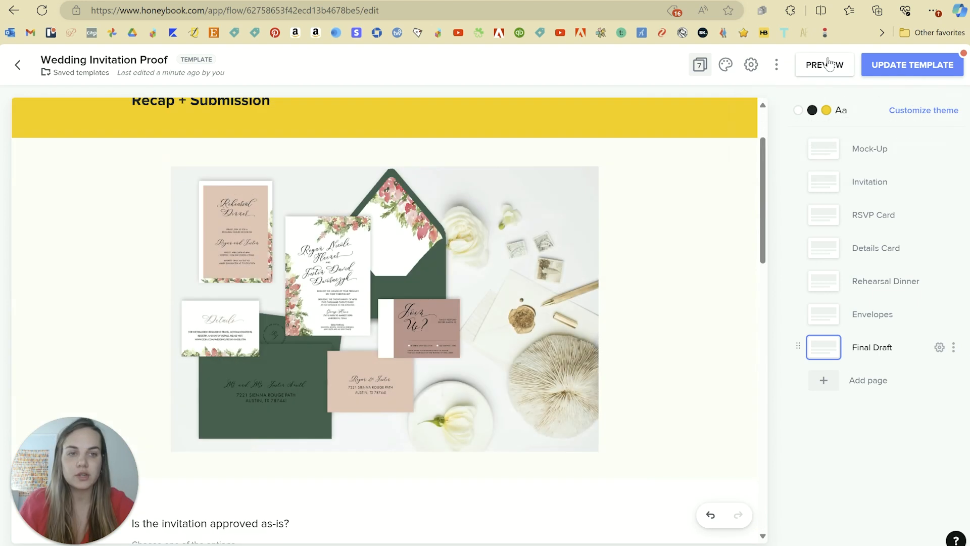
- Preview the template as a client and check the Final Draft page from the recap image through the Proof Approval section
click(825, 65)
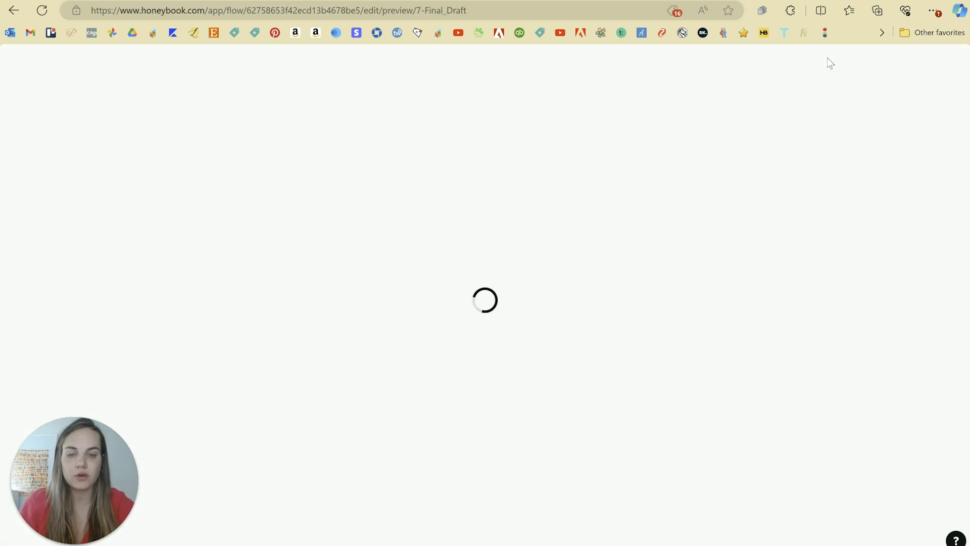
scroll(653, 377, down, 12)
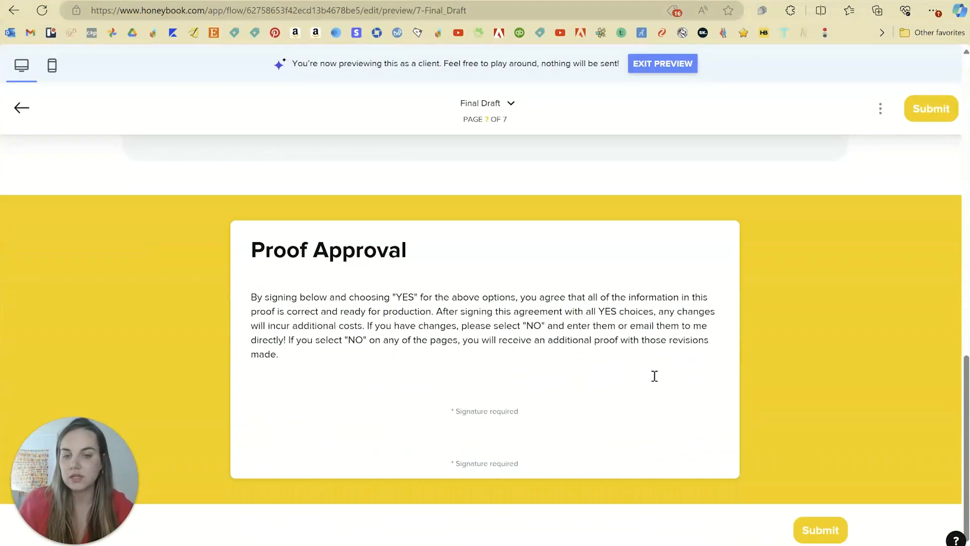
scroll(654, 375, up, 15)
- In the client preview, go through the pages from Mock-Up to Rehearsal Dinner and check the rehearsal dinner proof
click(505, 104)
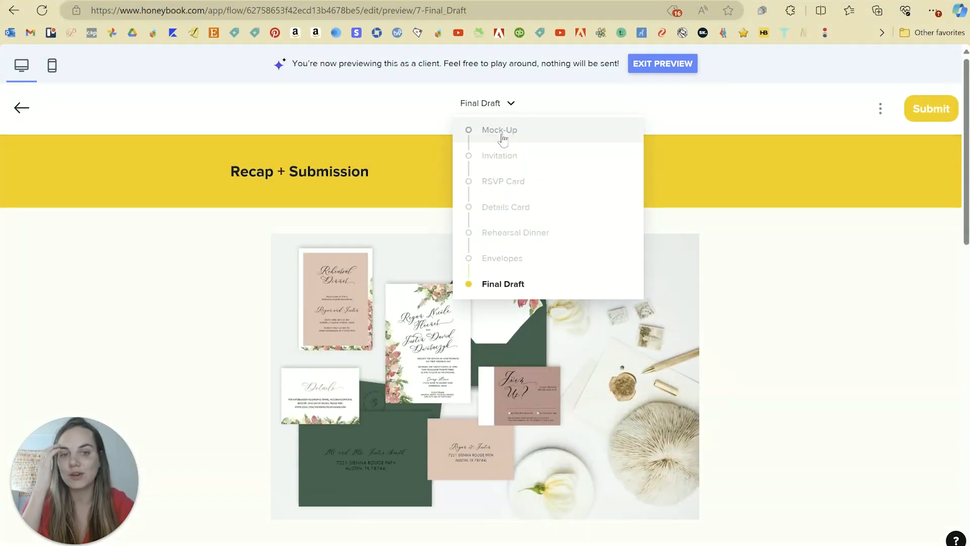
click(502, 133)
click(508, 105)
click(511, 157)
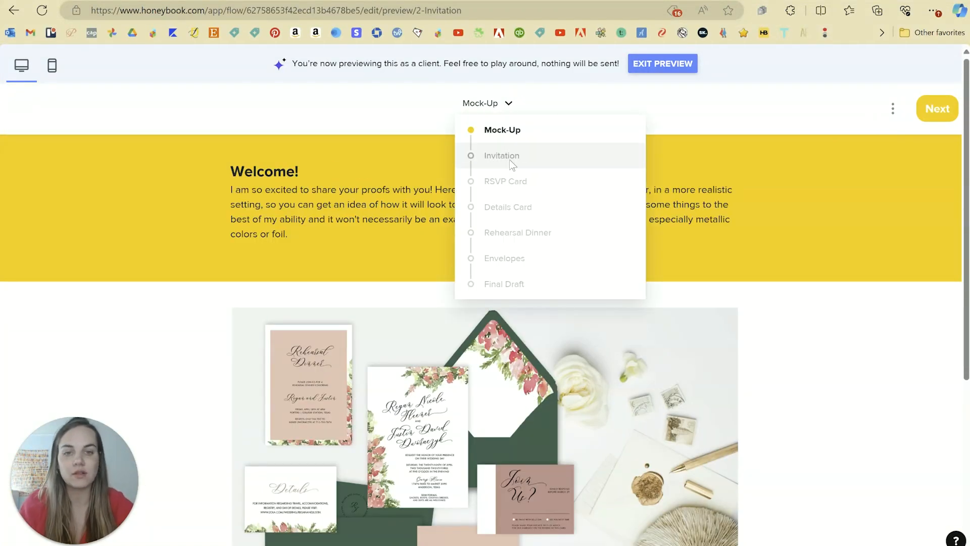
click(937, 115)
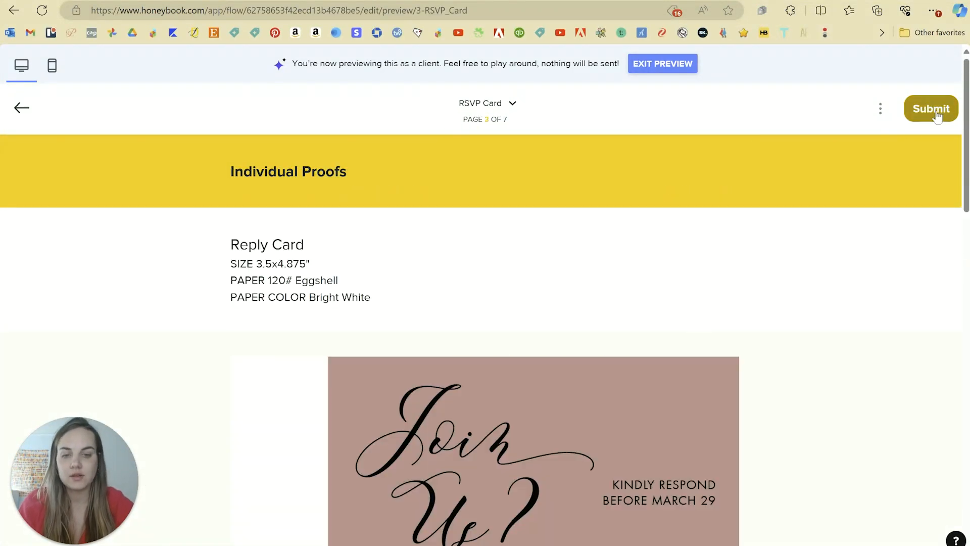
click(937, 115)
click(937, 115)
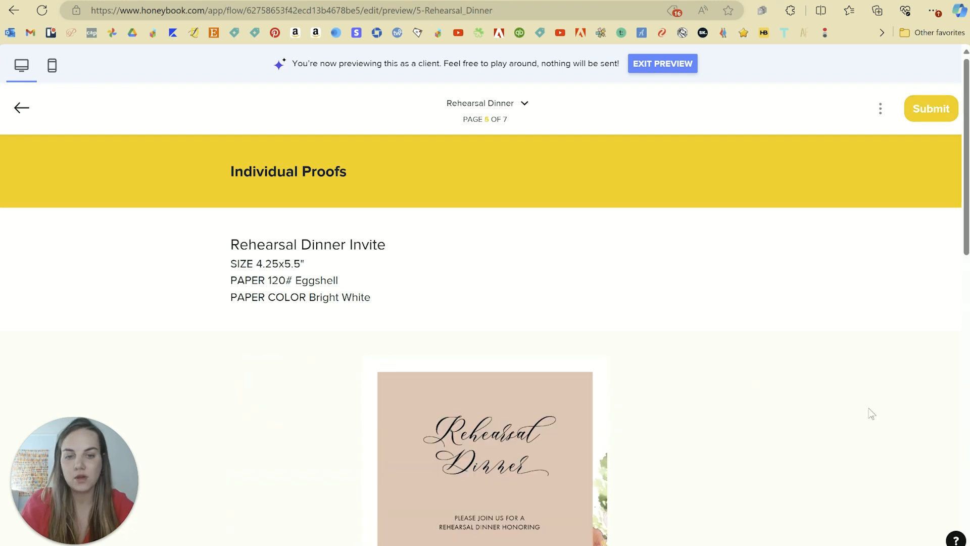
scroll(871, 414, down, 5)
scroll(871, 414, down, 5)
scroll(869, 412, up, 12)
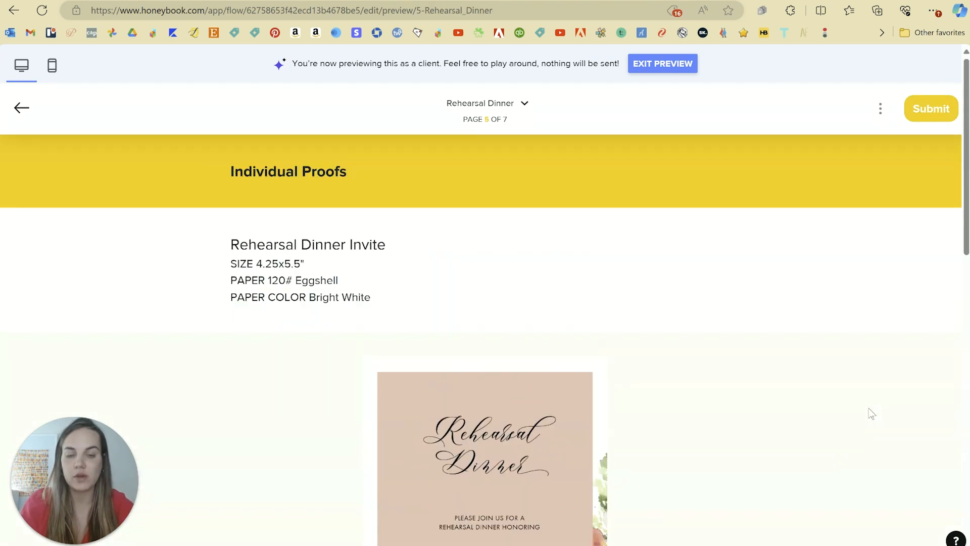
- Check the Rehearsal Dinner page's layout, image and questions in the mobile preview
click(60, 71)
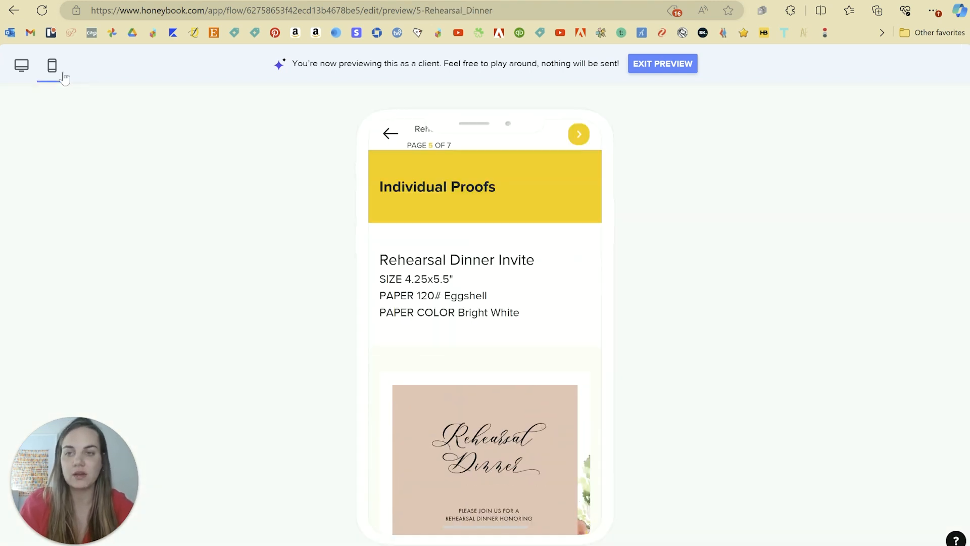
scroll(455, 293, down, 2)
scroll(453, 301, down, 10)
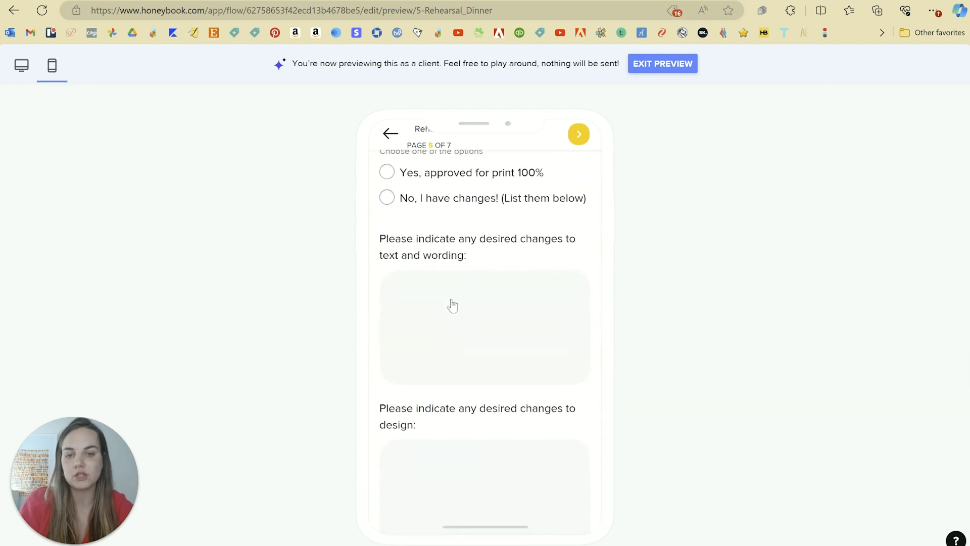
scroll(453, 303, up, 6)
scroll(452, 305, up, 6)
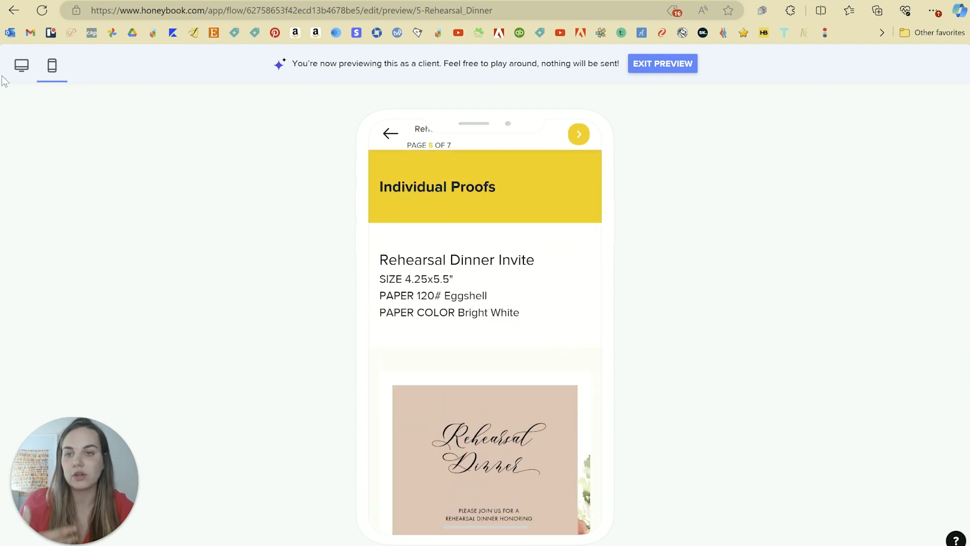
- Leave the client preview and update the saved Wedding Invitation Proof template with the changes
click(662, 63)
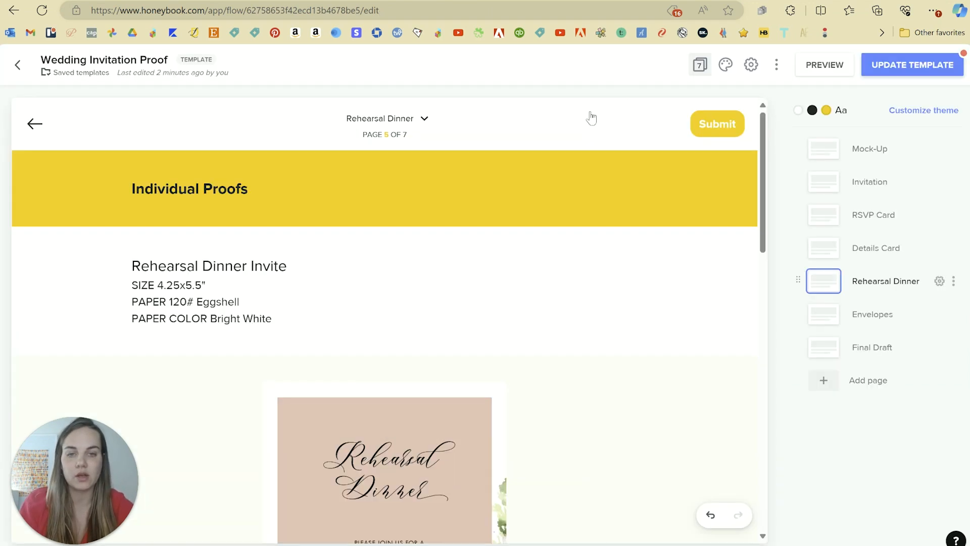
click(894, 66)
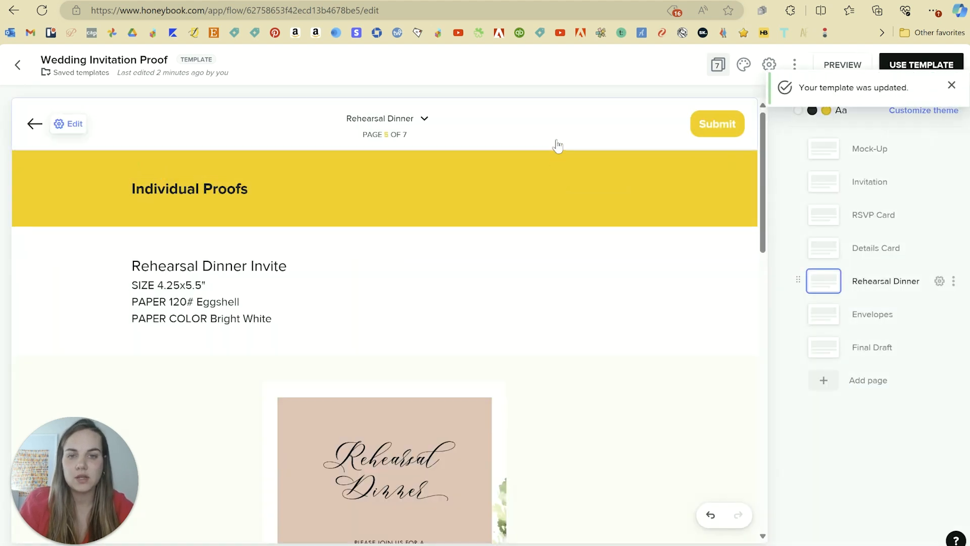
click(946, 87)
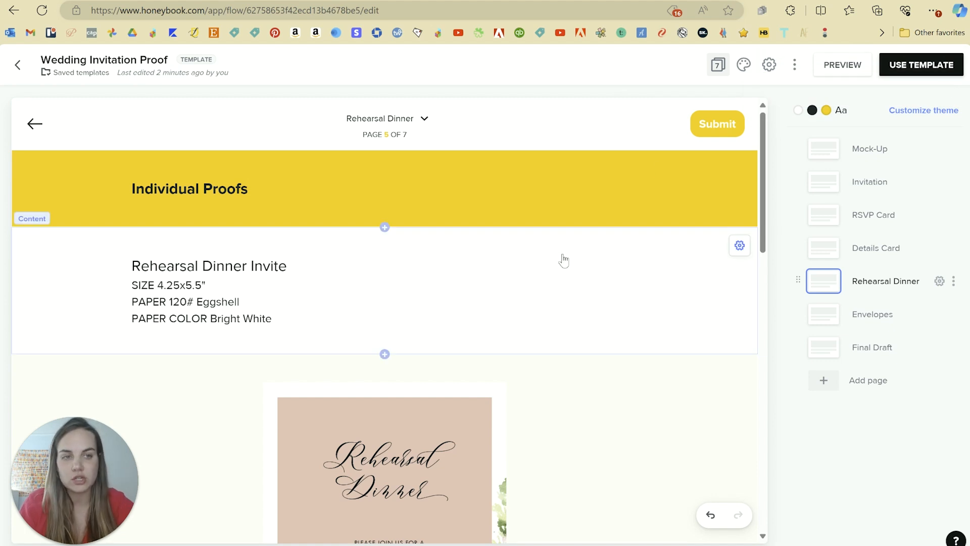
- Use the Wedding Invitation Proof template to create a smart file in the couple's existing wedding invitations project
click(941, 63)
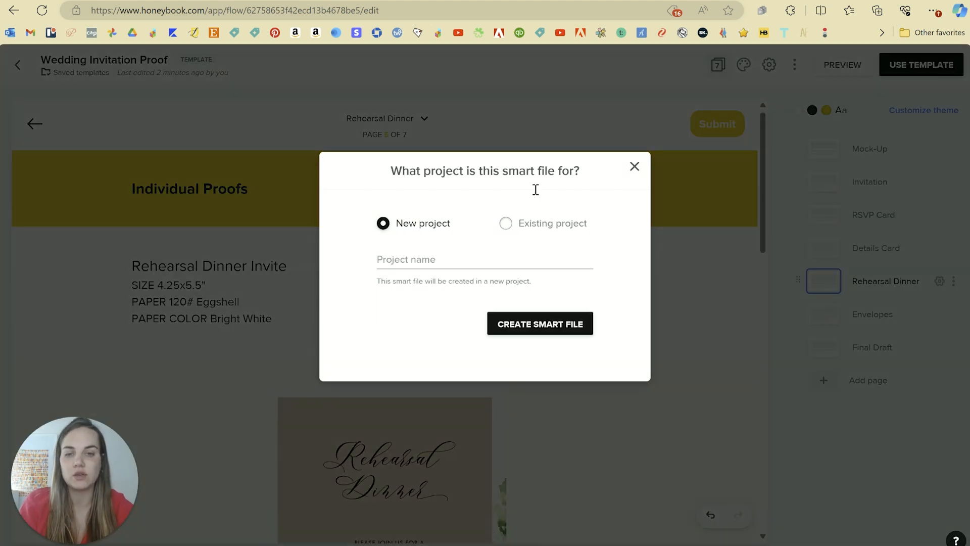
click(507, 224)
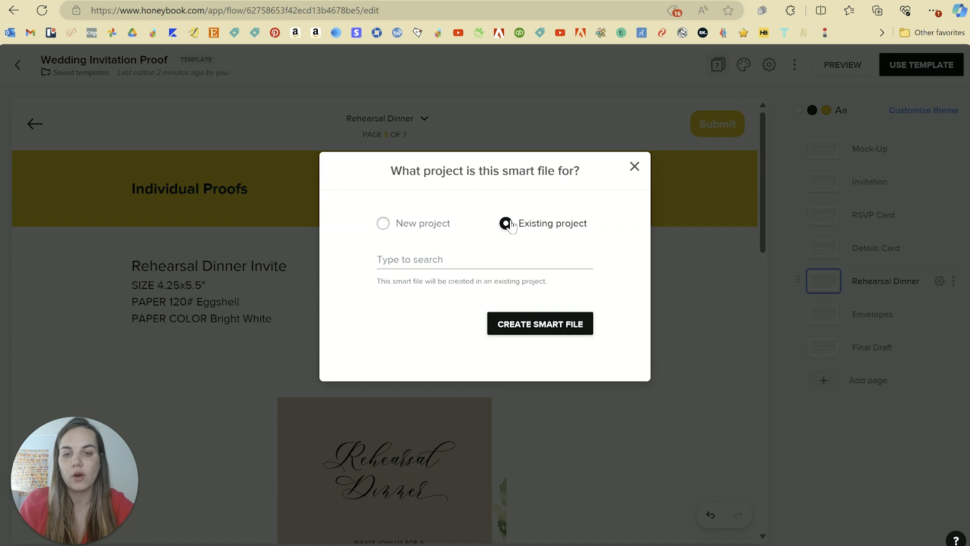
click(429, 258)
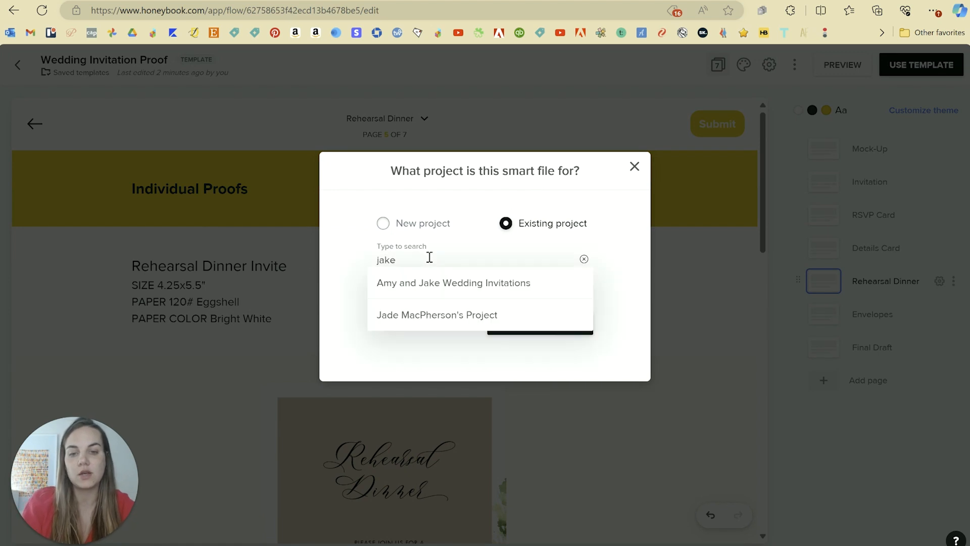
click(423, 295)
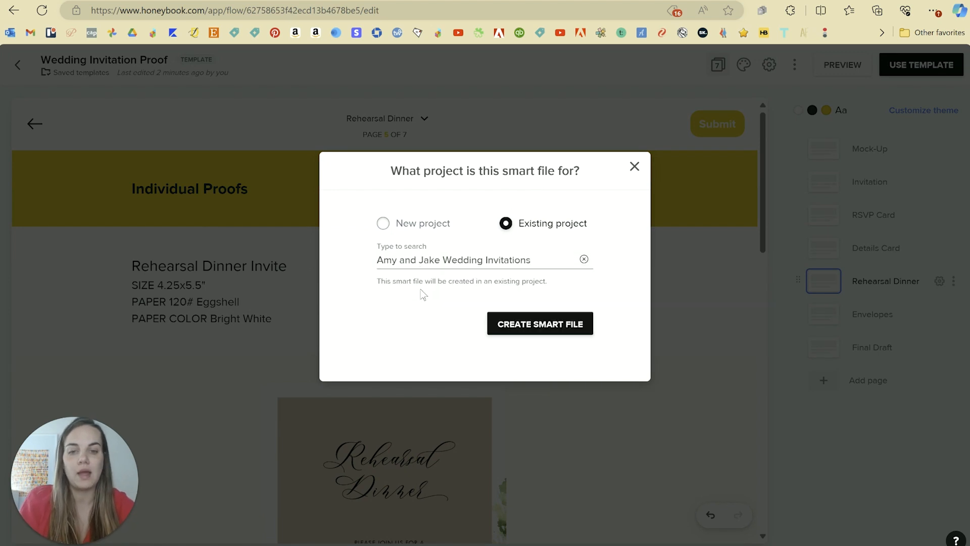
click(554, 326)
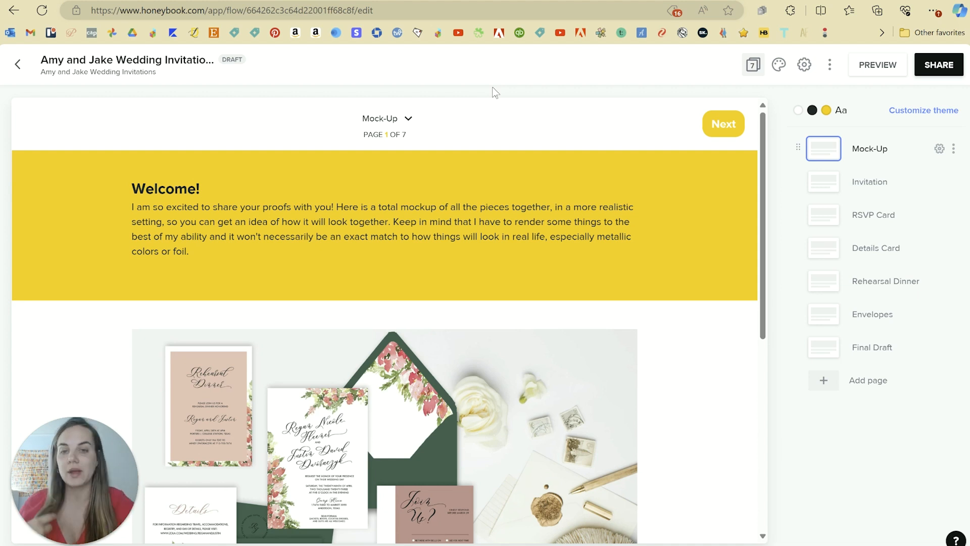
- Check the new smart file's Mock-Up page and its email sharing options, and close them without sending
scroll(564, 349, down, 5)
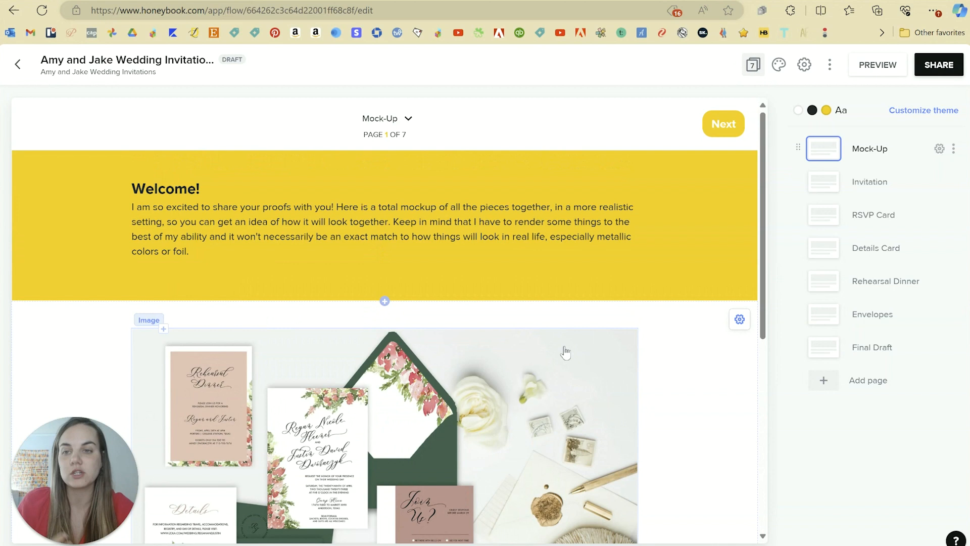
scroll(565, 352, down, 3)
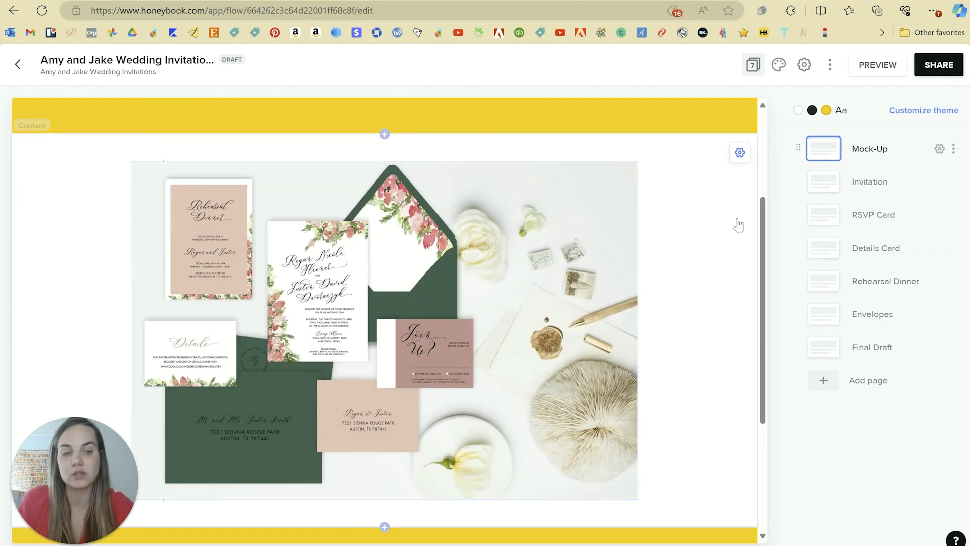
scroll(738, 225, up, 3)
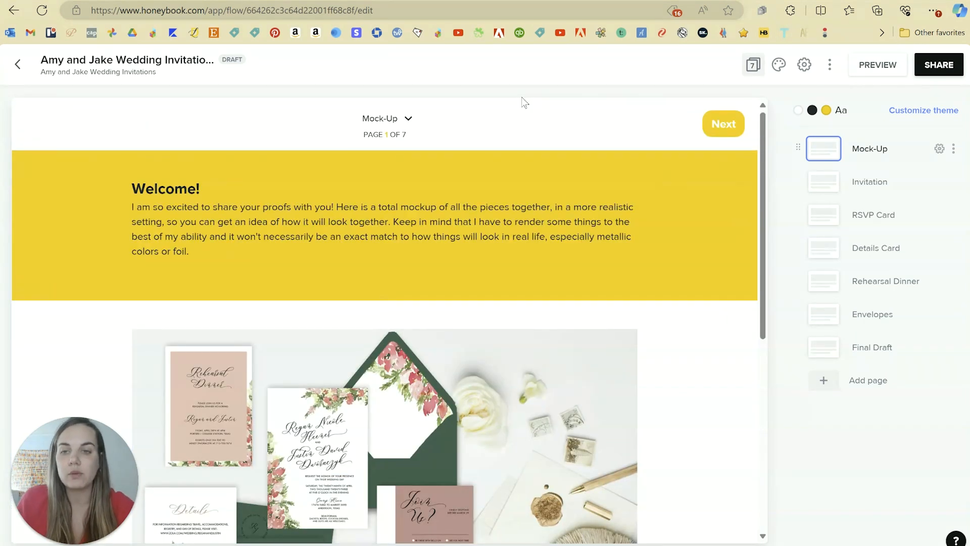
click(939, 66)
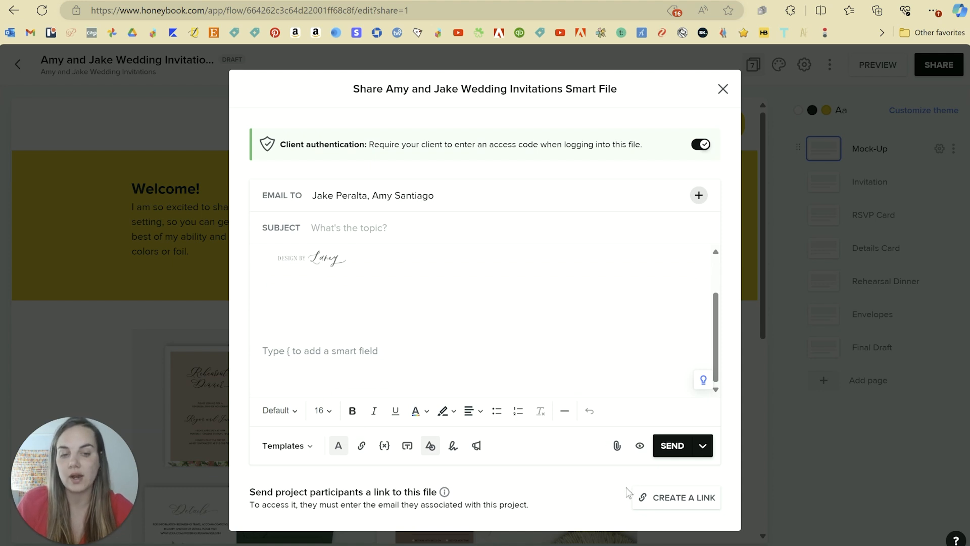
click(723, 90)
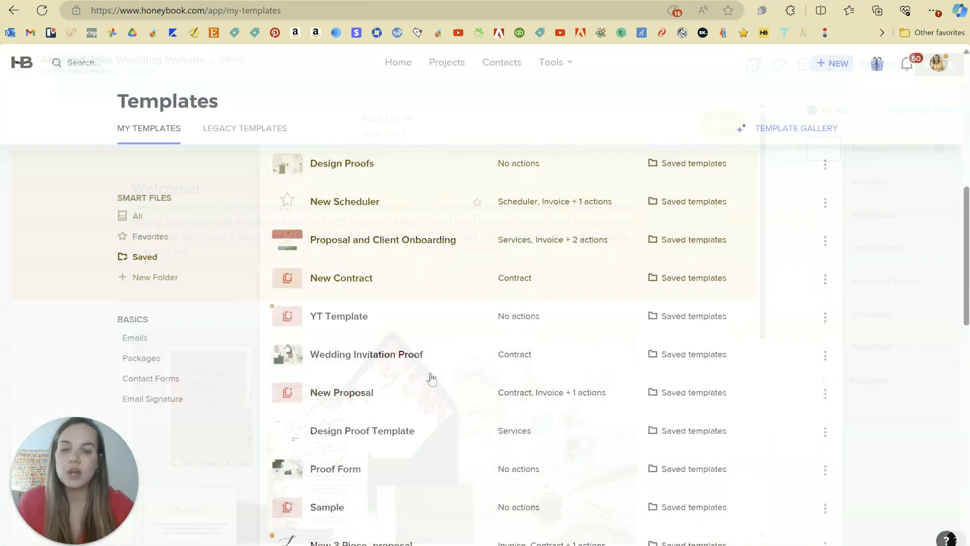
- Reopen the Wedding Invitation Proof from the saved templates and look over its Mock-Up page
scroll(428, 375, down, 2)
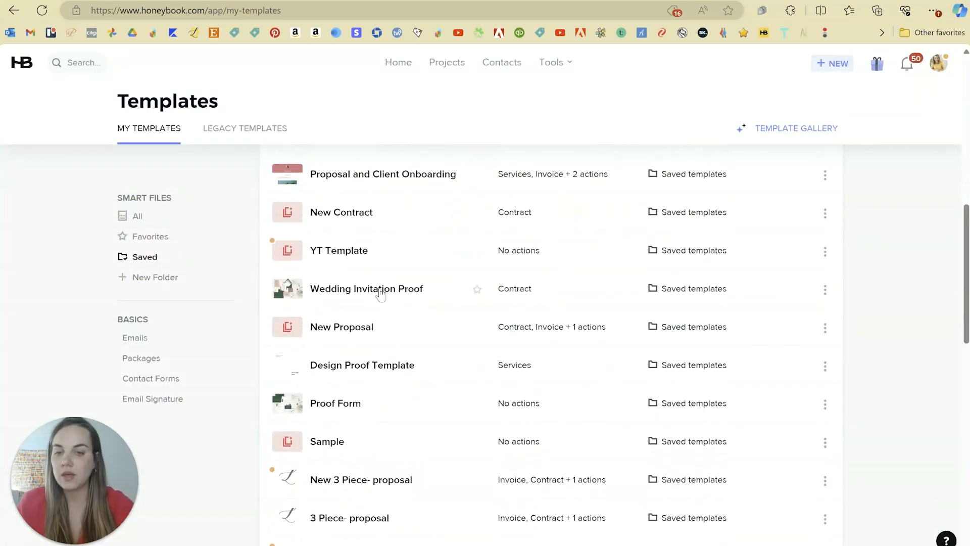
click(380, 294)
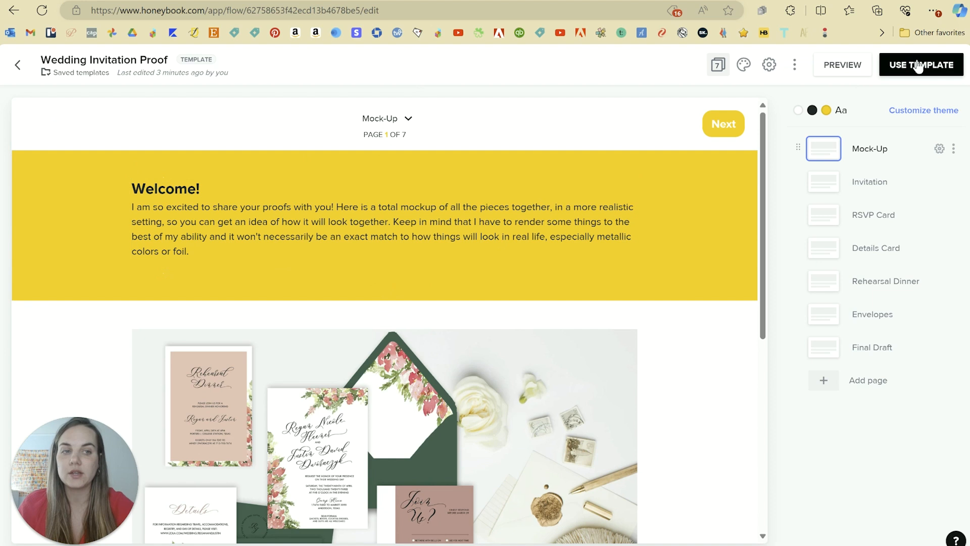
scroll(669, 317, down, 9)
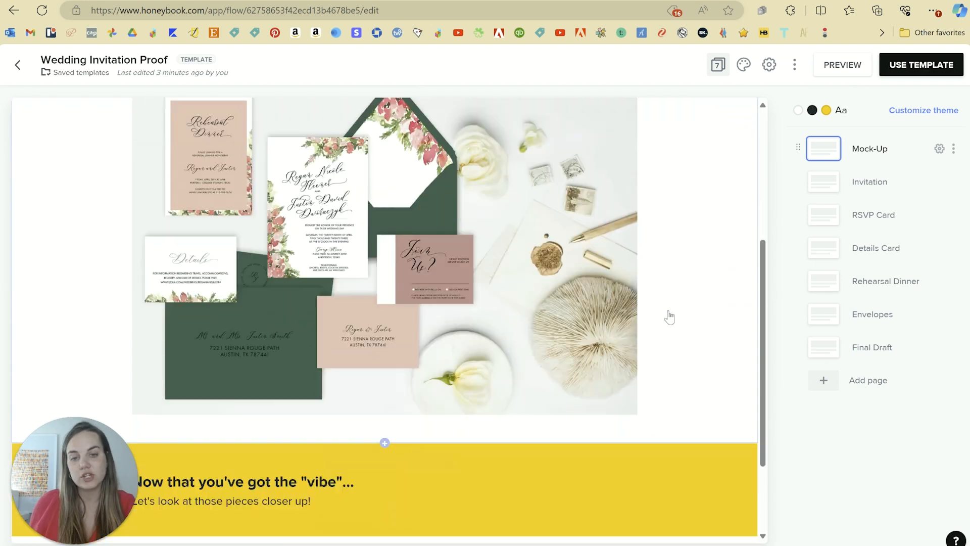
scroll(669, 316, up, 7)
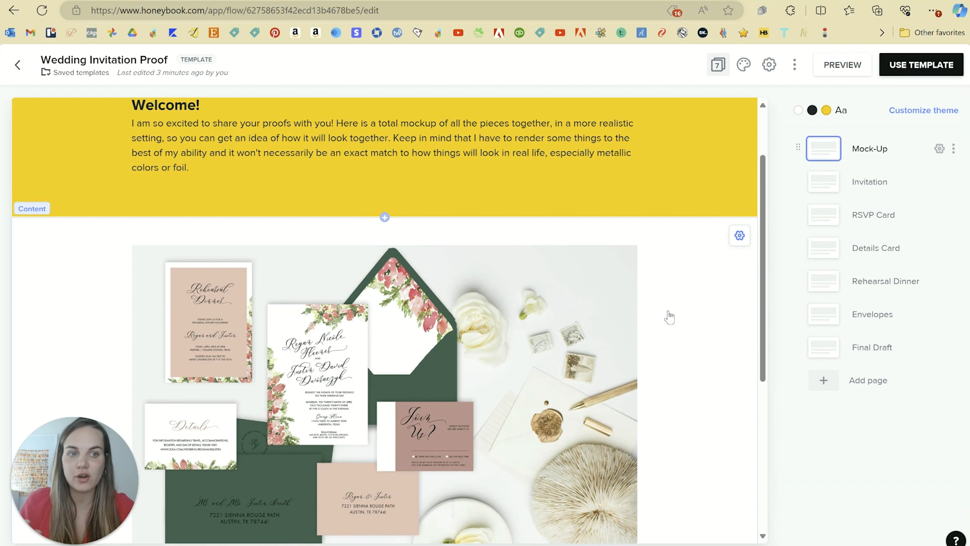
- Delete the Rehearsal Dinner page from the template and update the saved template
mouse_move(878, 279)
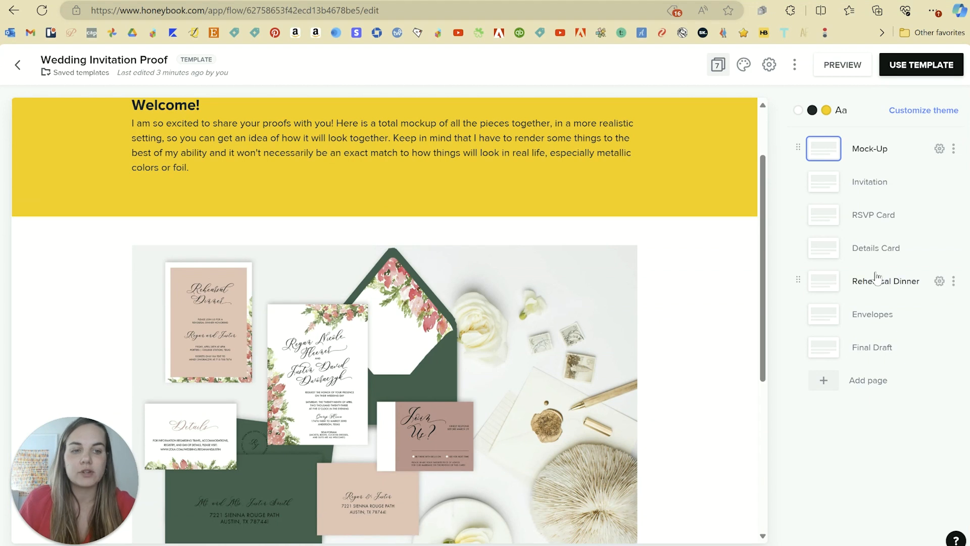
click(954, 282)
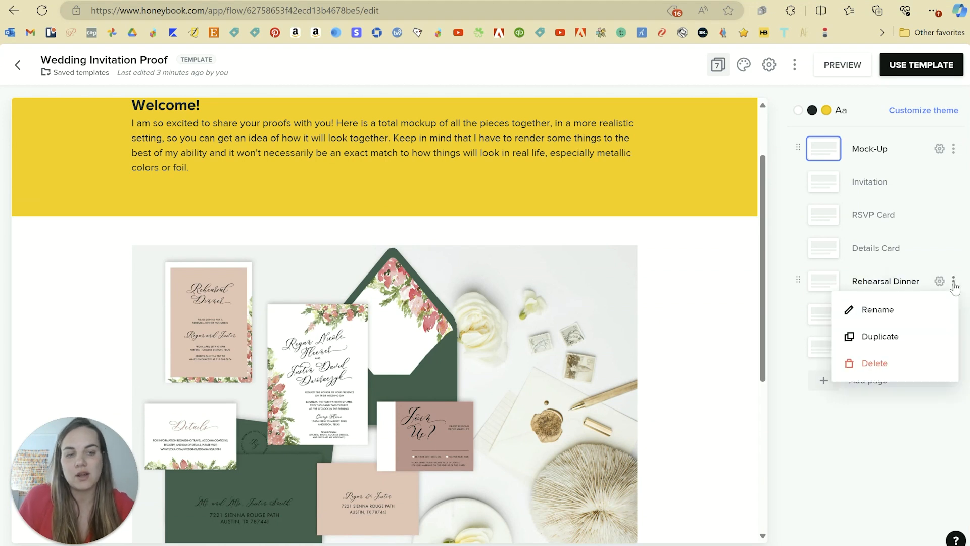
click(875, 364)
click(541, 354)
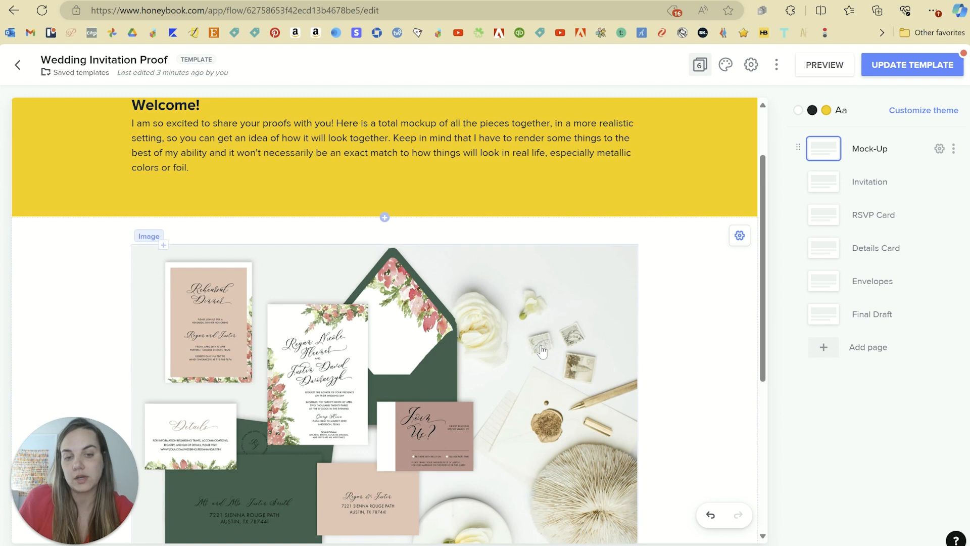
click(900, 70)
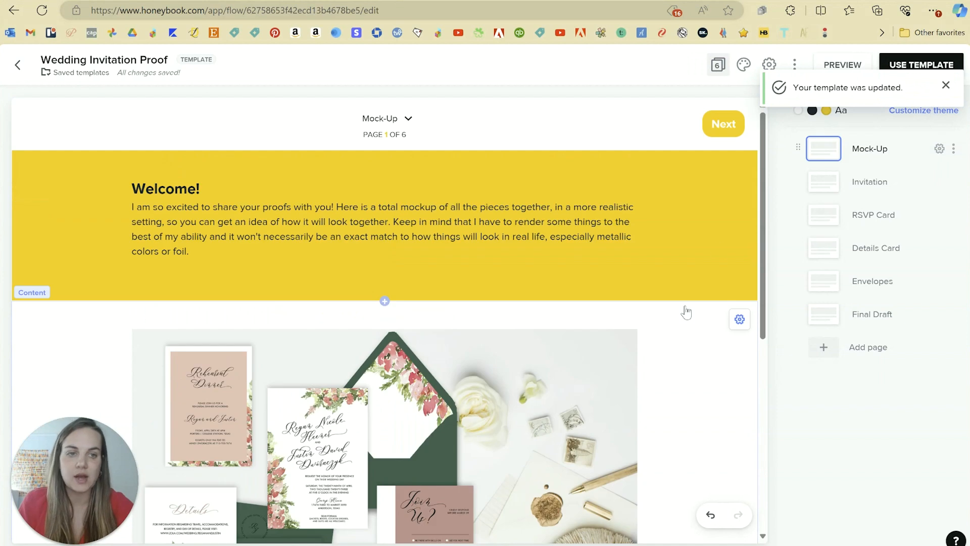
click(946, 86)
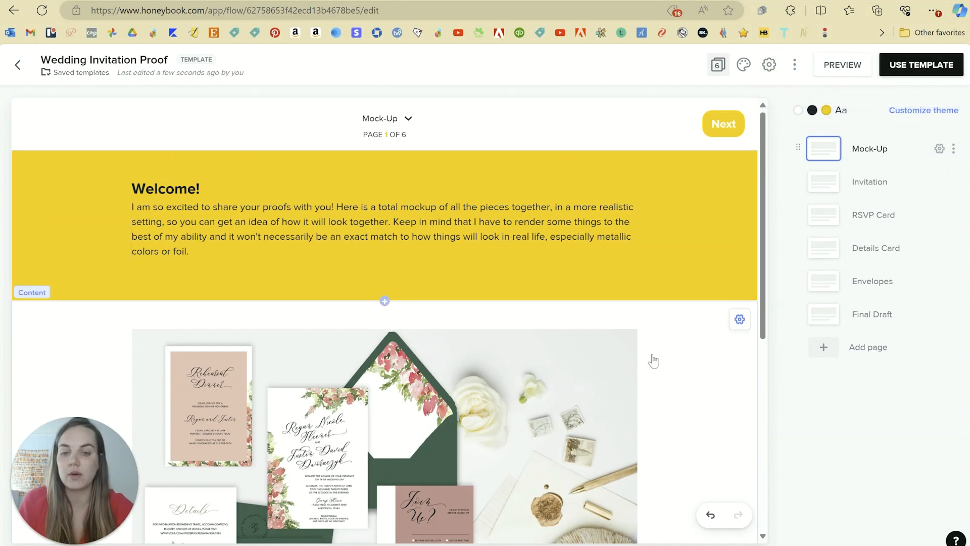
- Create another smart file from the updated template in the couple's existing wedding invitations project, searching by one partner's first name
click(913, 66)
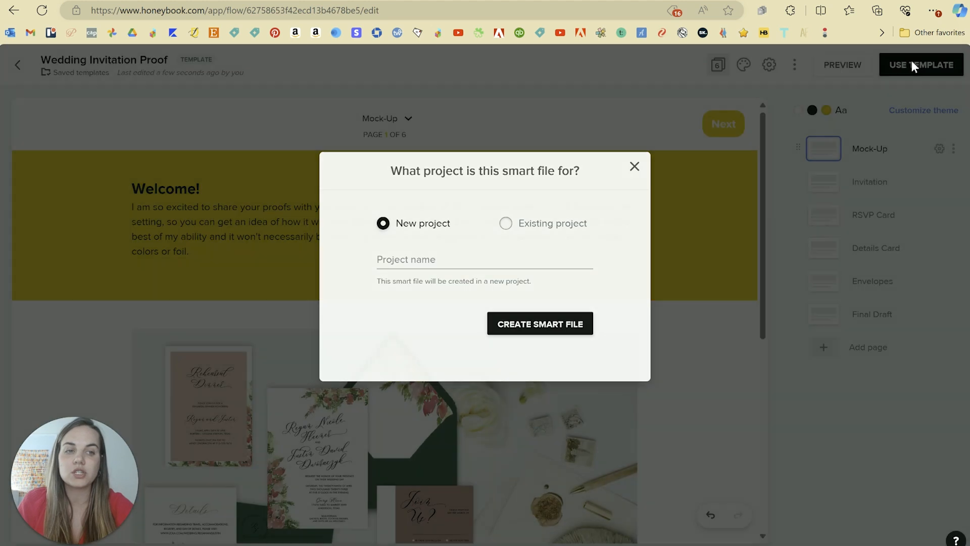
click(505, 222)
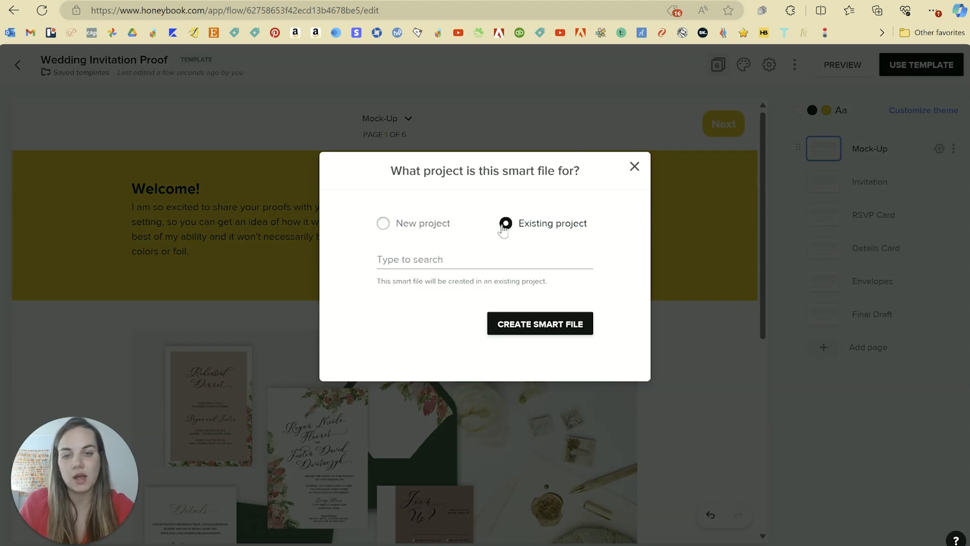
click(465, 260)
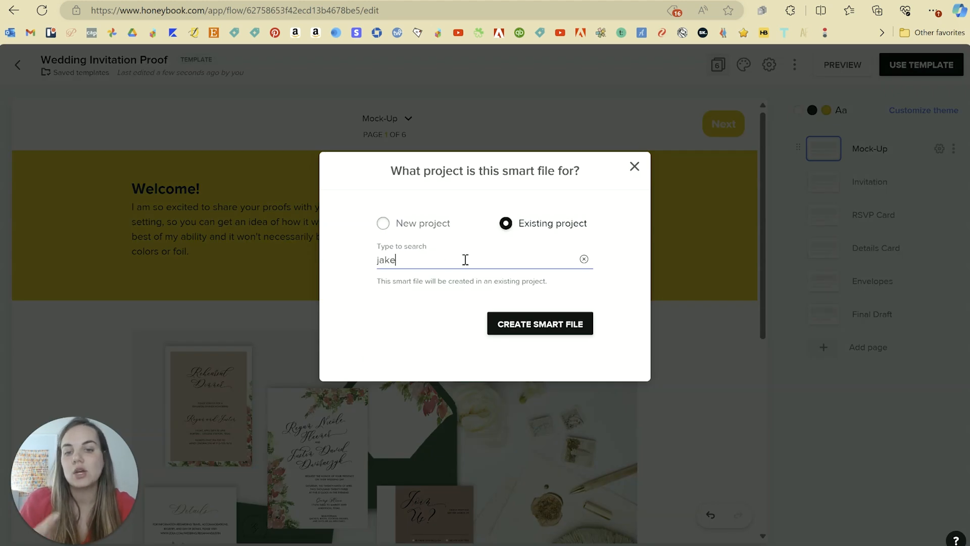
text(jake)
click(429, 286)
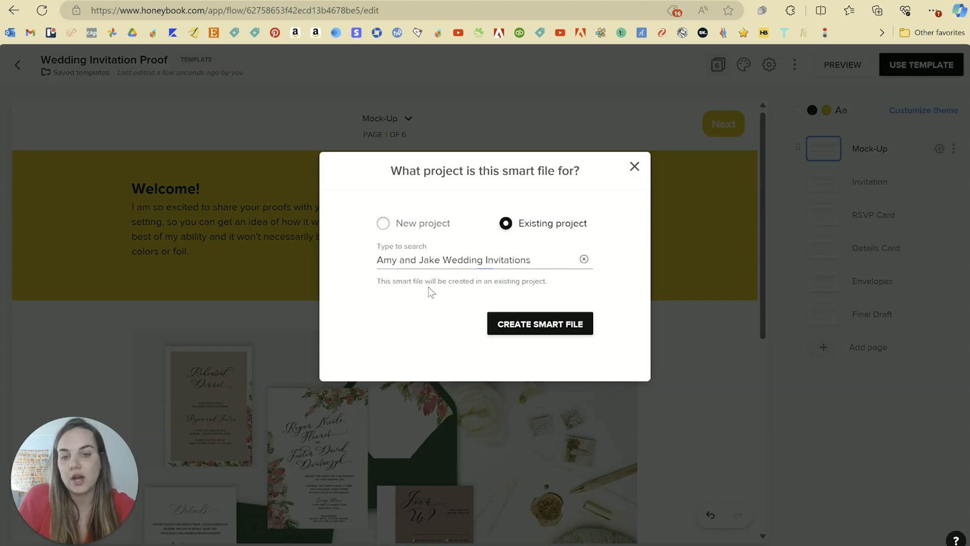
click(530, 324)
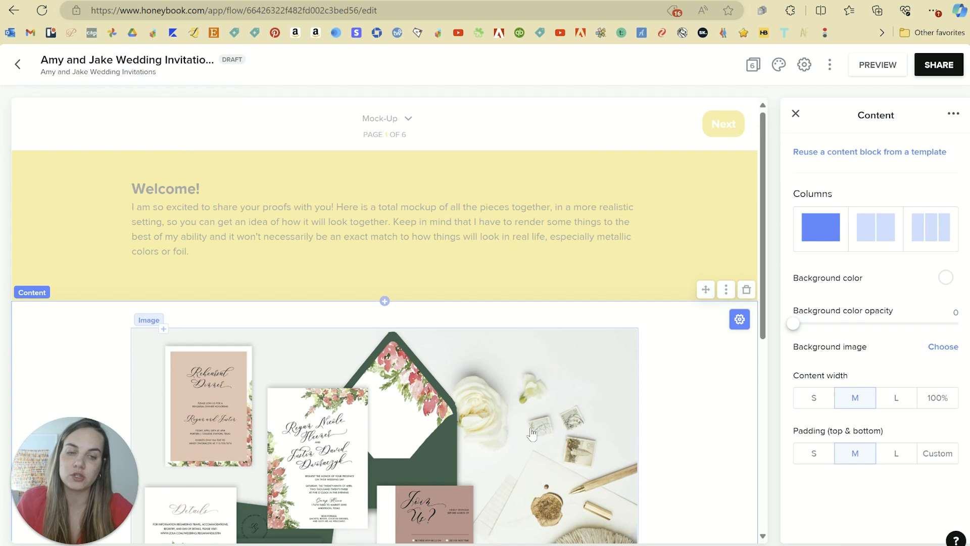
- Replace the Mock-Up page's main image with the magenta-envelope invitation suite mockup from the image library
scroll(532, 433, down, 7)
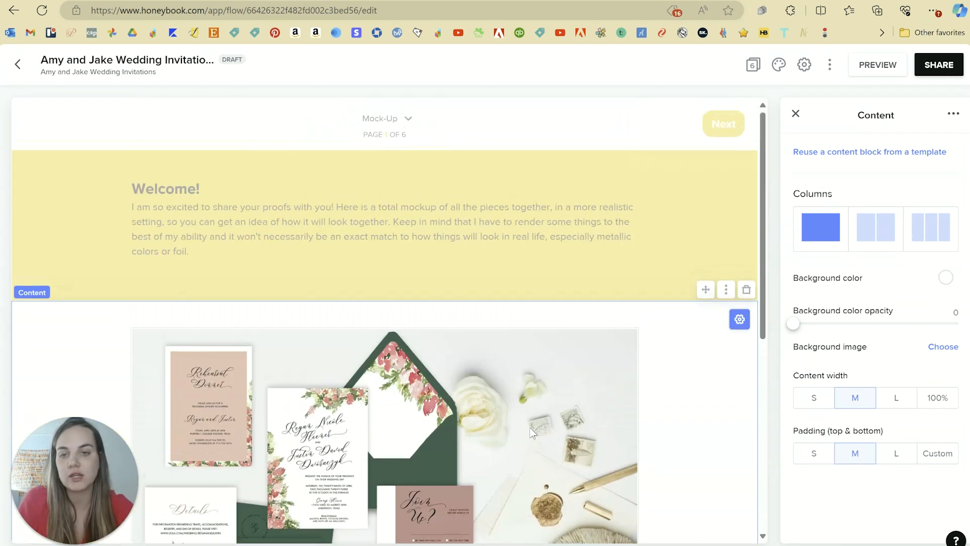
scroll(532, 433, down, 4)
click(485, 255)
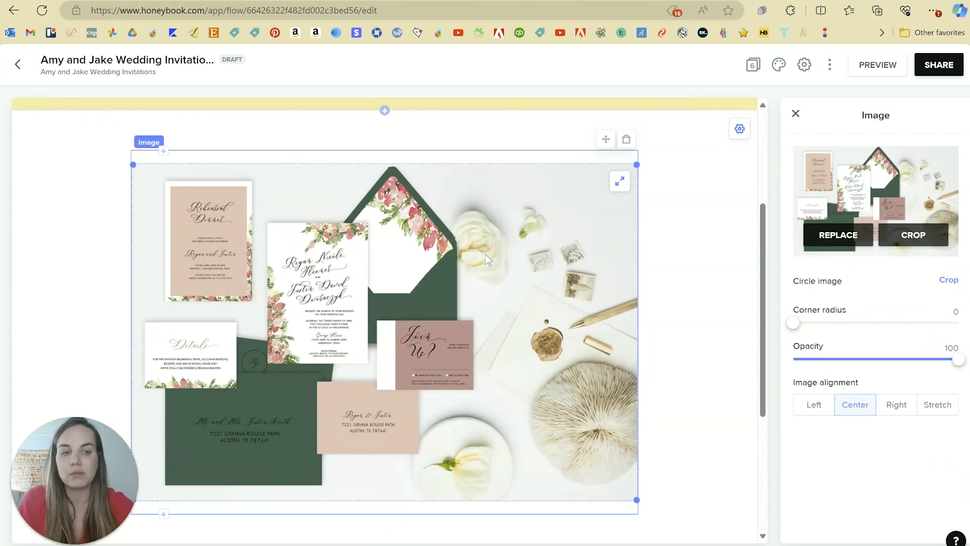
click(827, 235)
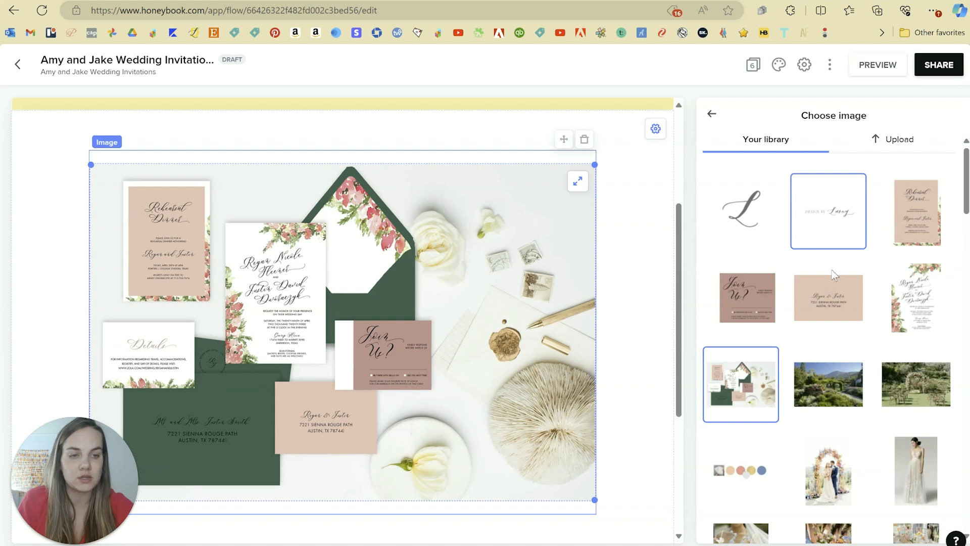
scroll(832, 275, down, 10)
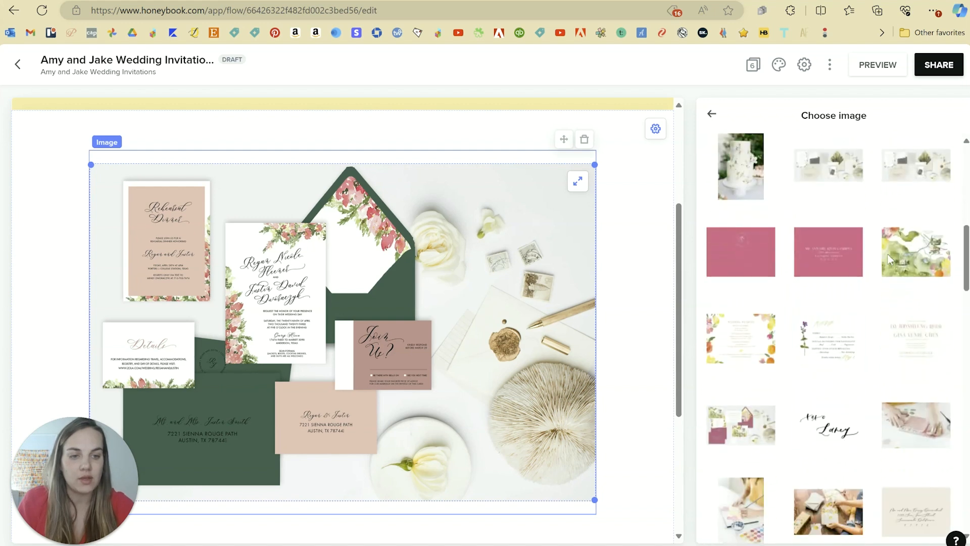
click(741, 424)
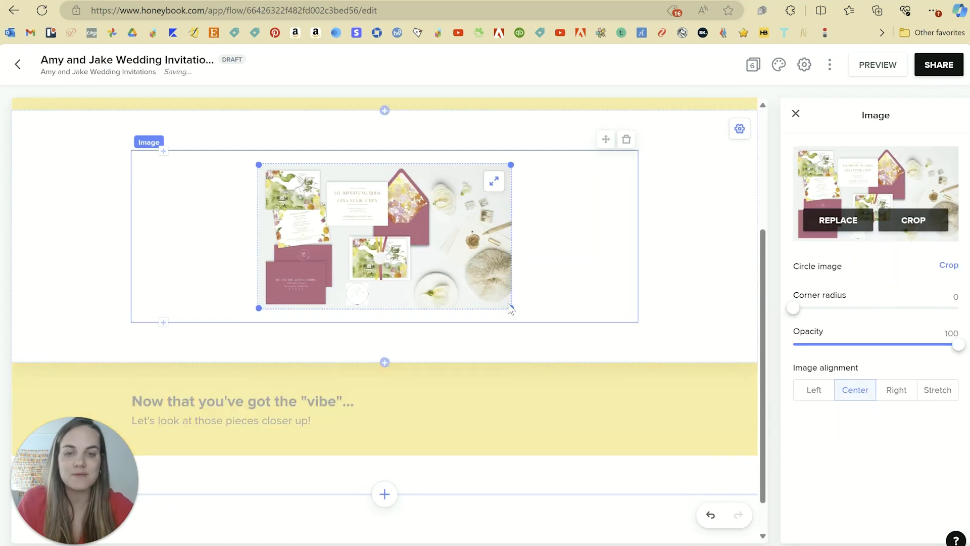
- Enlarge the new mockup image to nearly fill the content width and review the Mock-Up page
drag(511, 308, 717, 448)
click(706, 315)
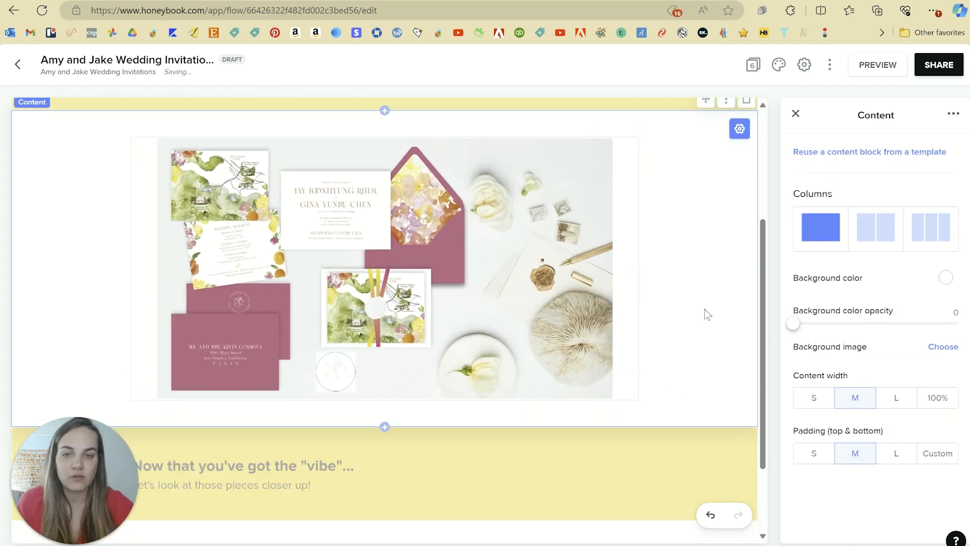
scroll(706, 314, up, 4)
scroll(706, 313, down, 2)
scroll(706, 313, down, 3)
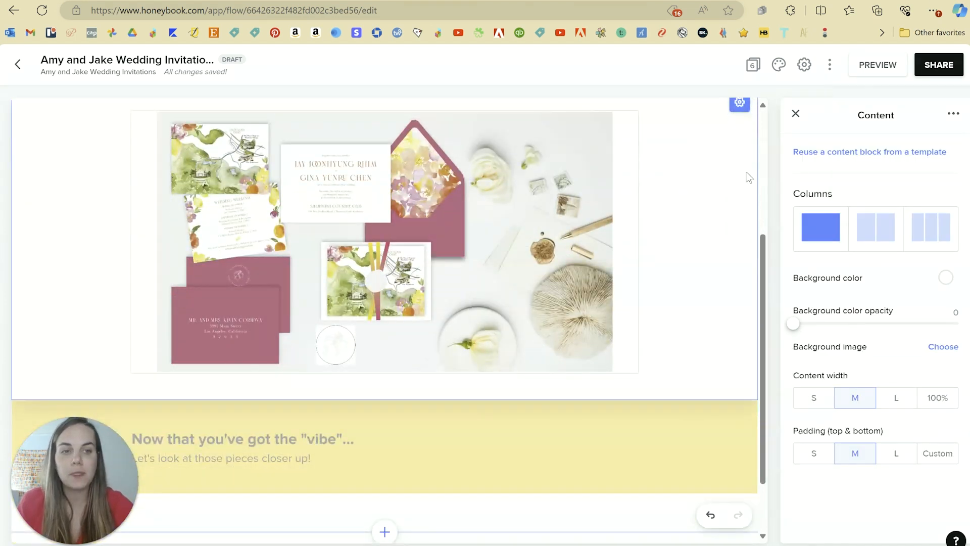
scroll(726, 244, up, 5)
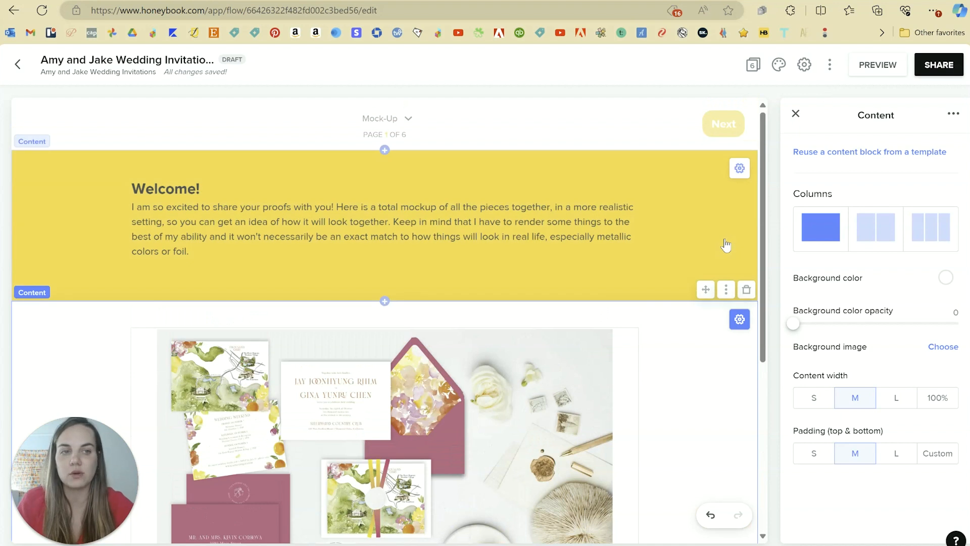
- Check the customized smart file's email sharing options, close them without sending and leave the file editor
click(938, 65)
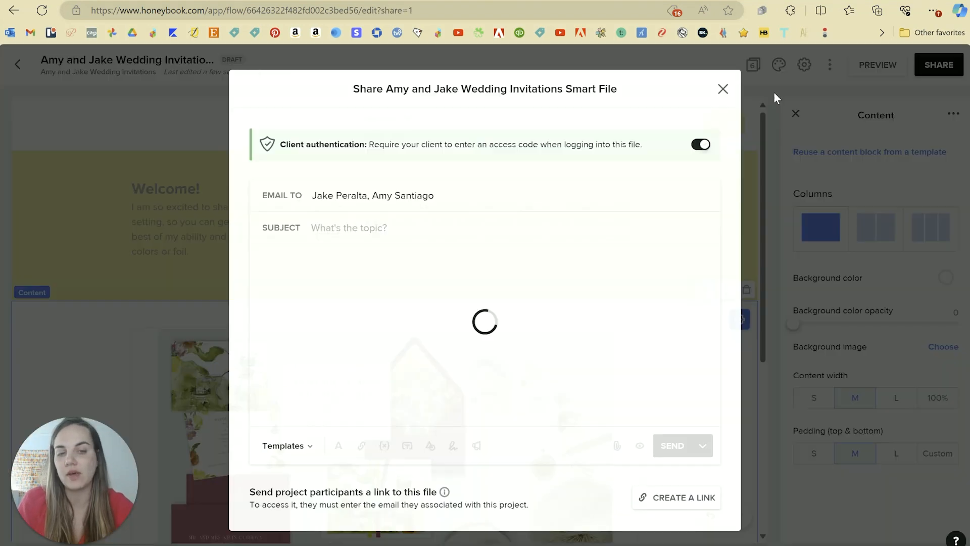
scroll(547, 322, down, 2)
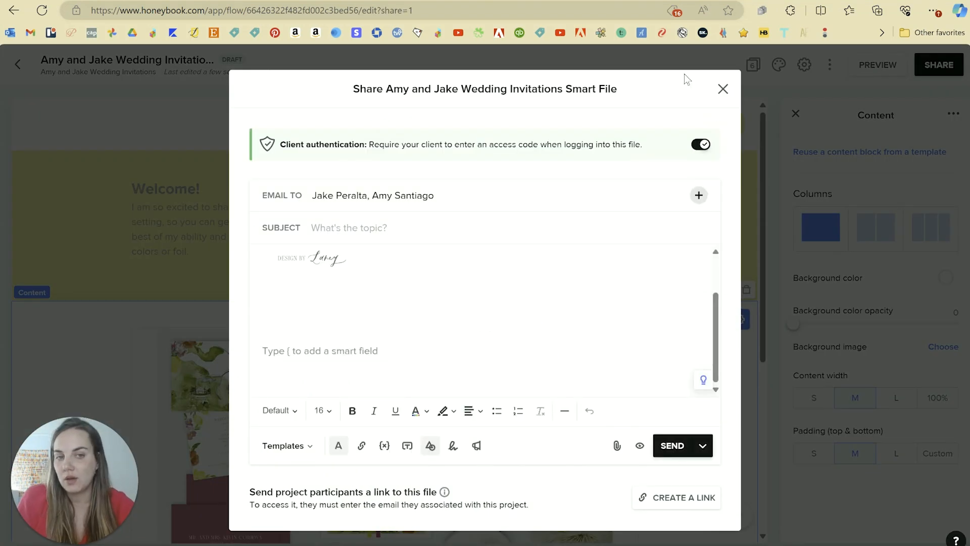
click(723, 90)
click(18, 64)
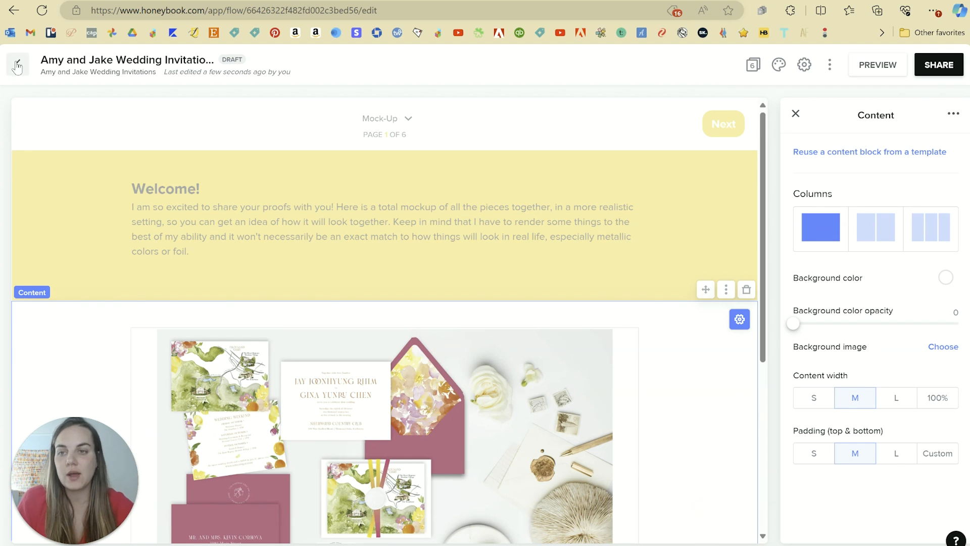
- Open the saved Wedding Invitation Proof template, review its Mock-Up page, and return to the templates list
scroll(405, 299, down, 10)
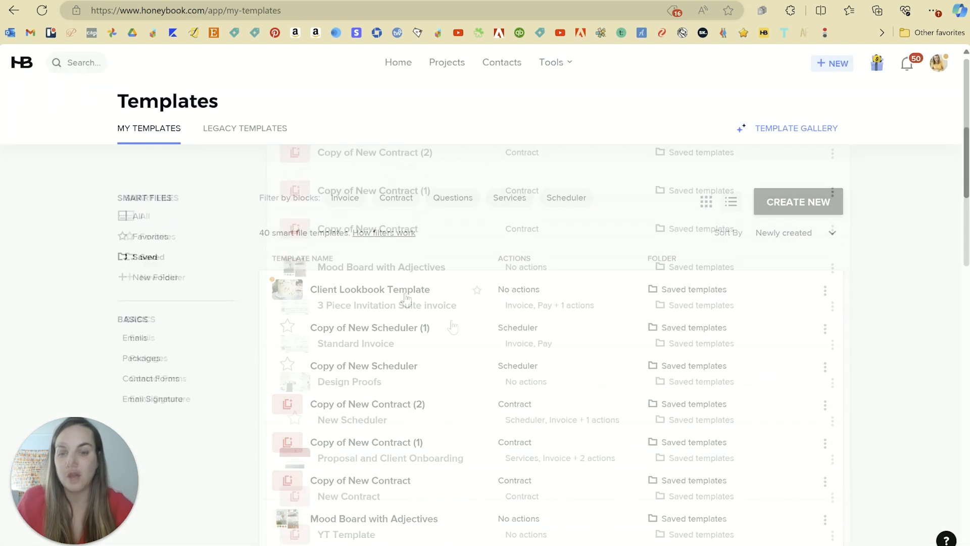
click(389, 346)
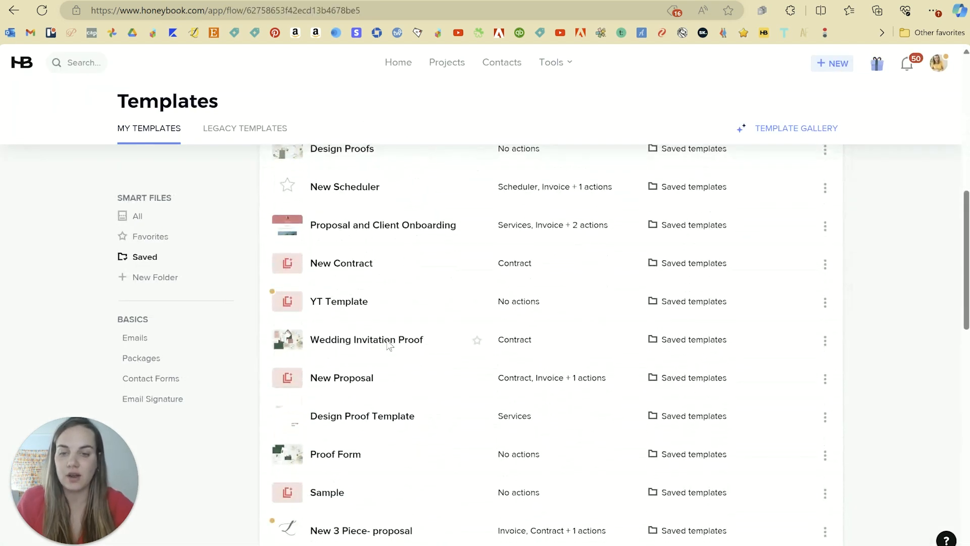
scroll(388, 347, down, 1)
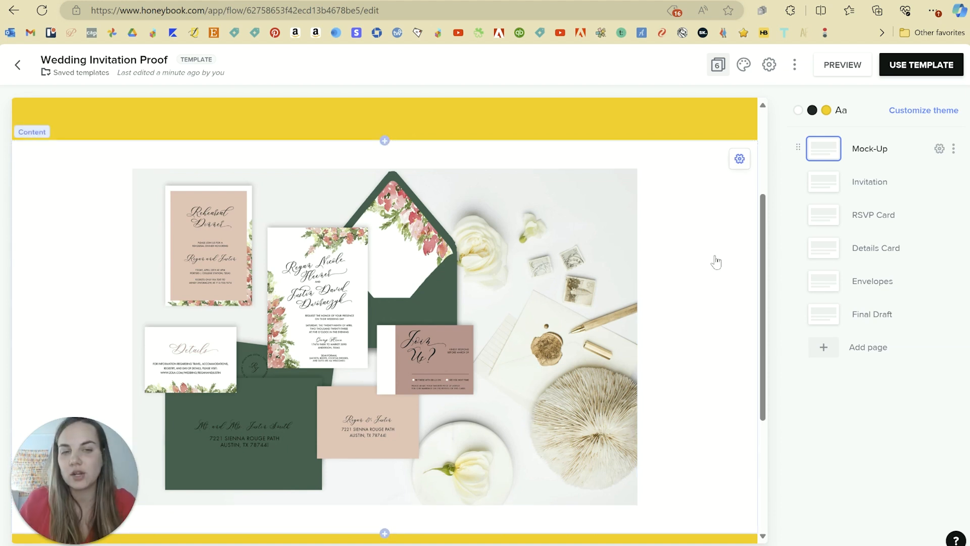
scroll(716, 262, up, 3)
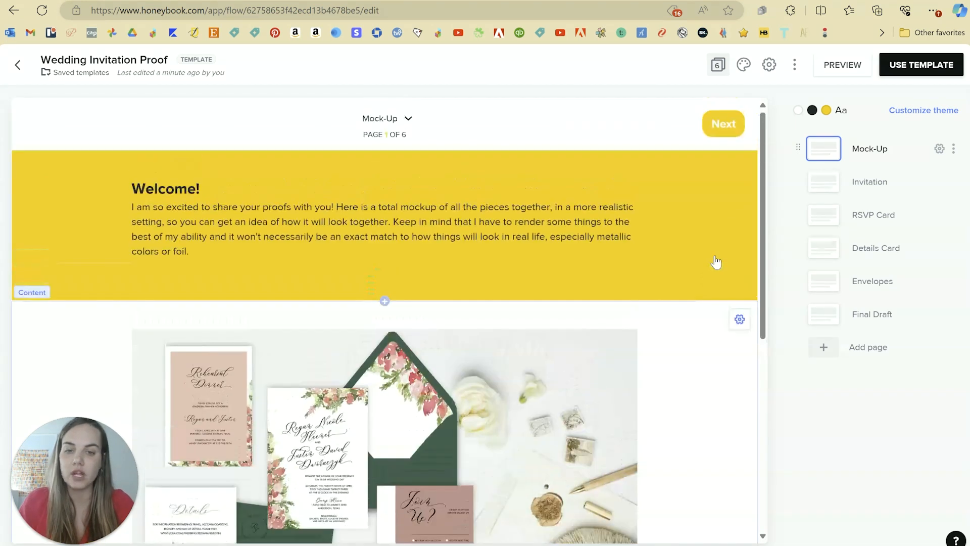
scroll(716, 263, down, 4)
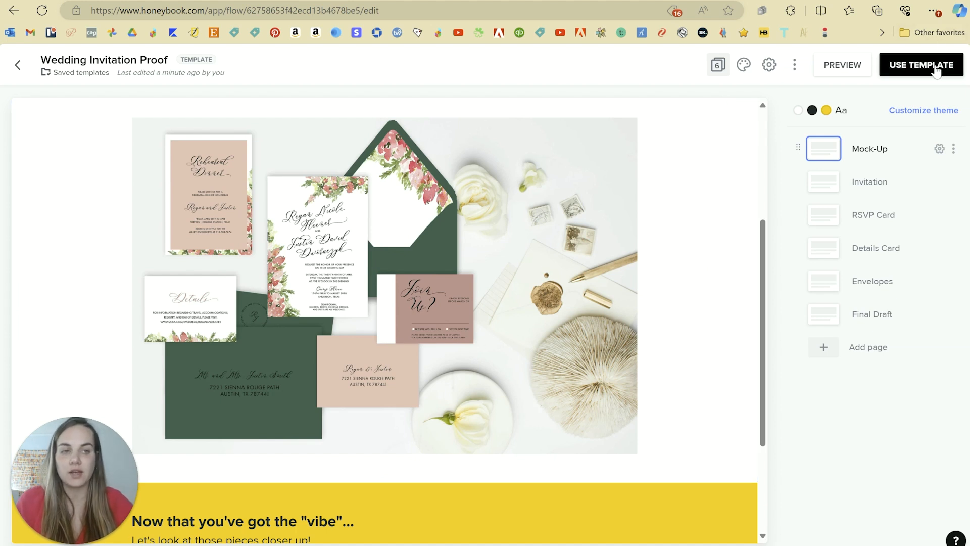
click(20, 64)
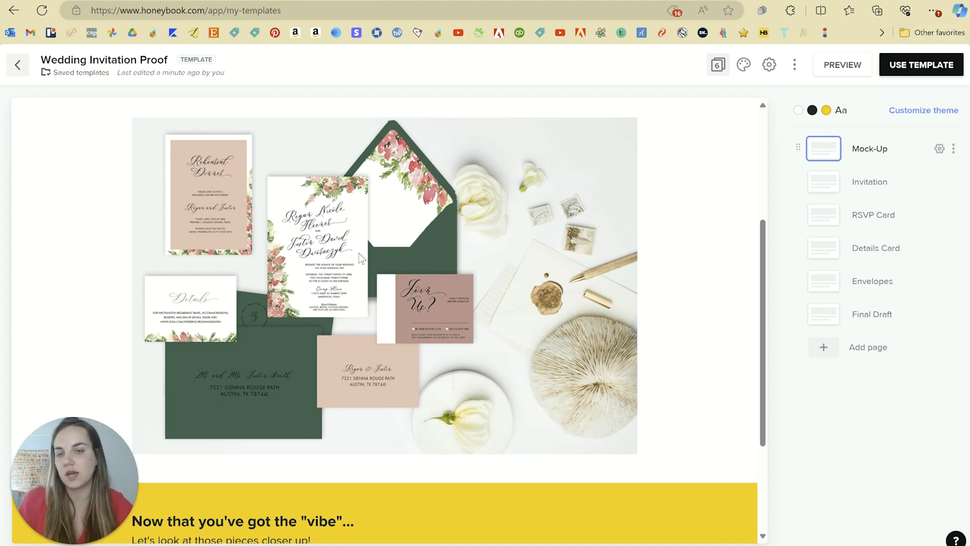
- Create a smart file from the Wedding Invitation Proof template within the couple's wedding invitations project and review its Mock-Up page
click(446, 63)
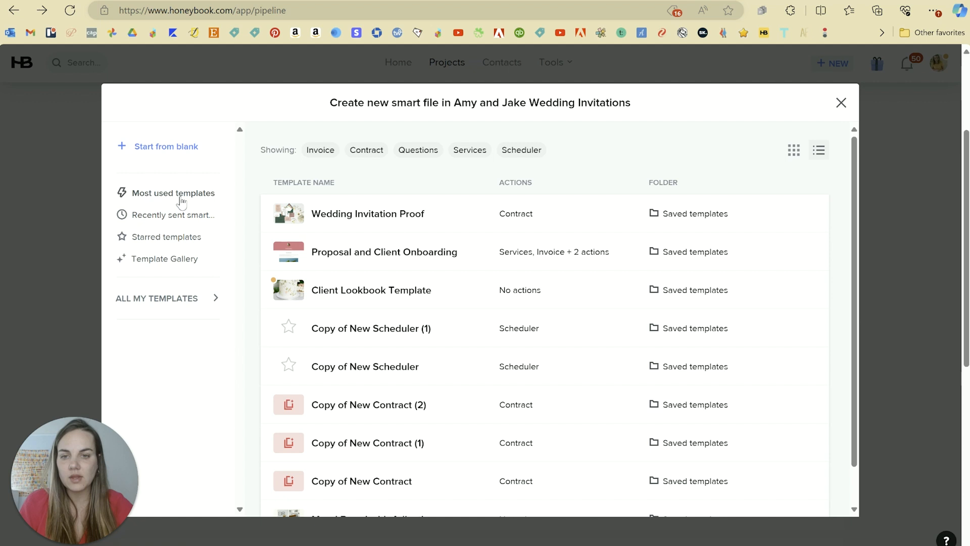
click(349, 216)
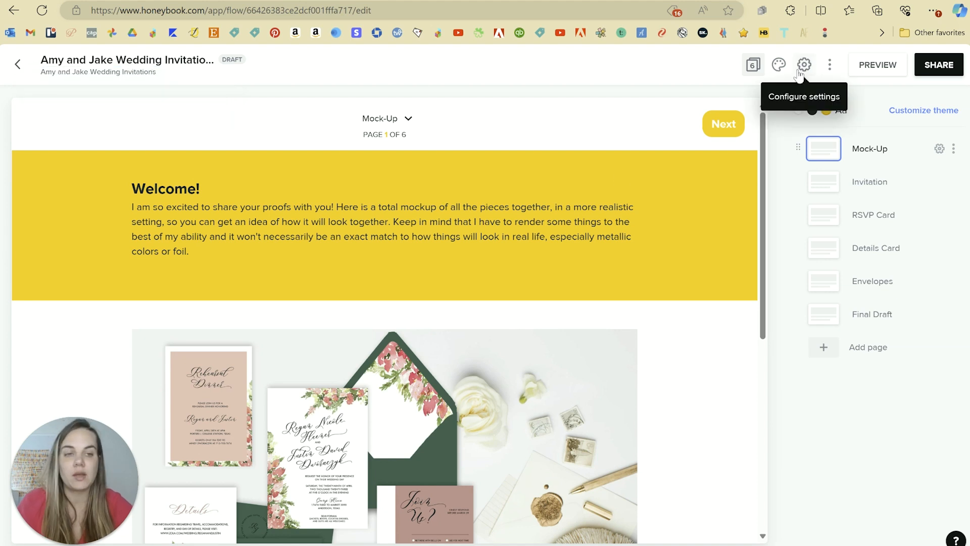
scroll(514, 398, down, 5)
scroll(514, 397, down, 3)
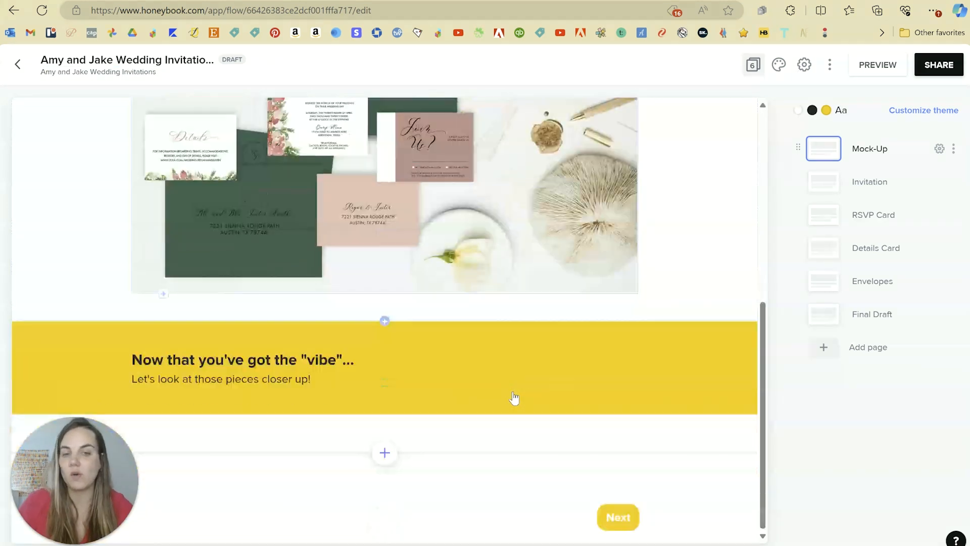
scroll(514, 397, up, 7)
scroll(514, 397, down, 4)
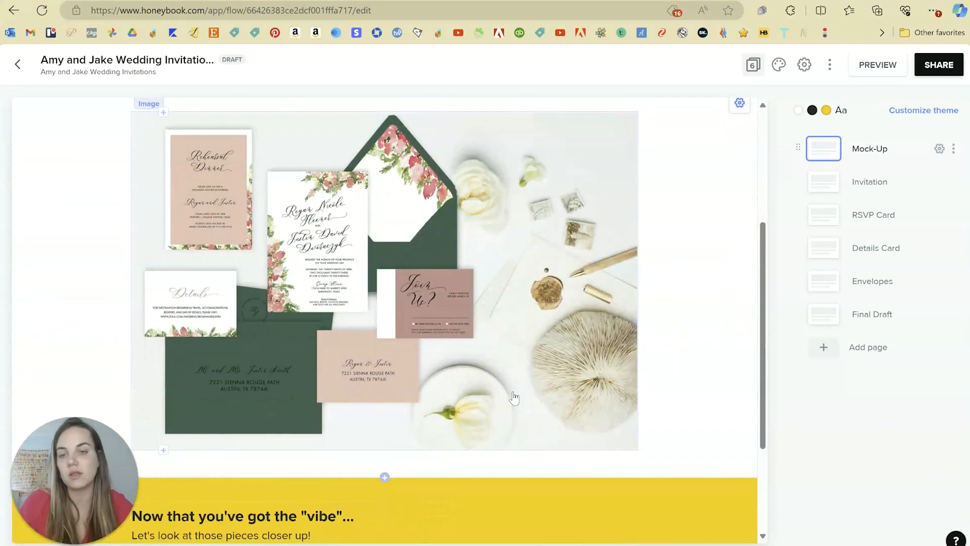
scroll(513, 398, up, 1)
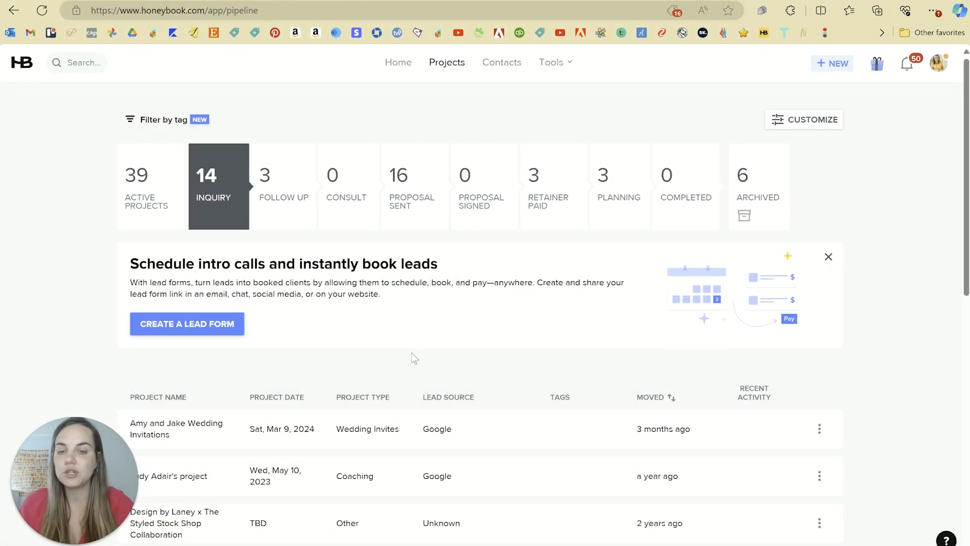
- Go from the projects pipeline to the list of saved smart file templates
click(561, 65)
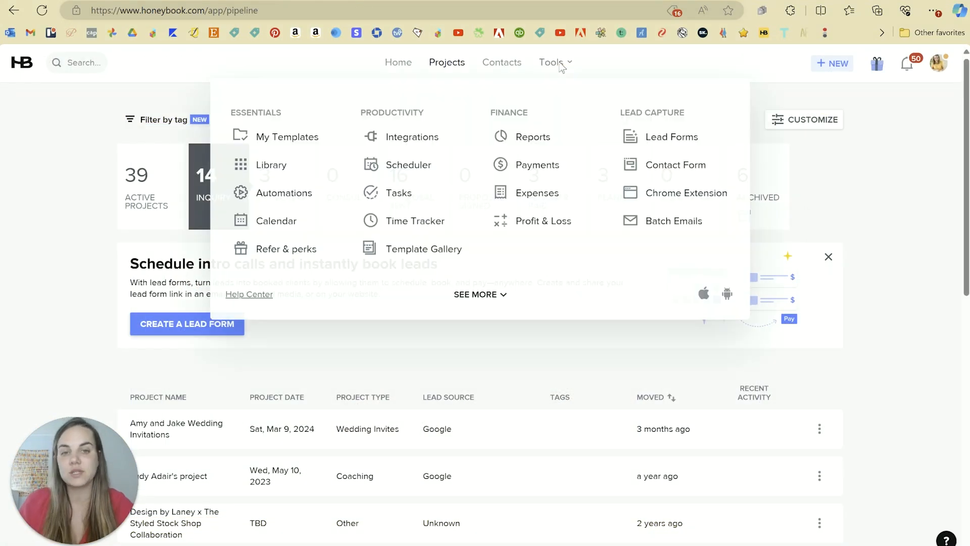
click(306, 140)
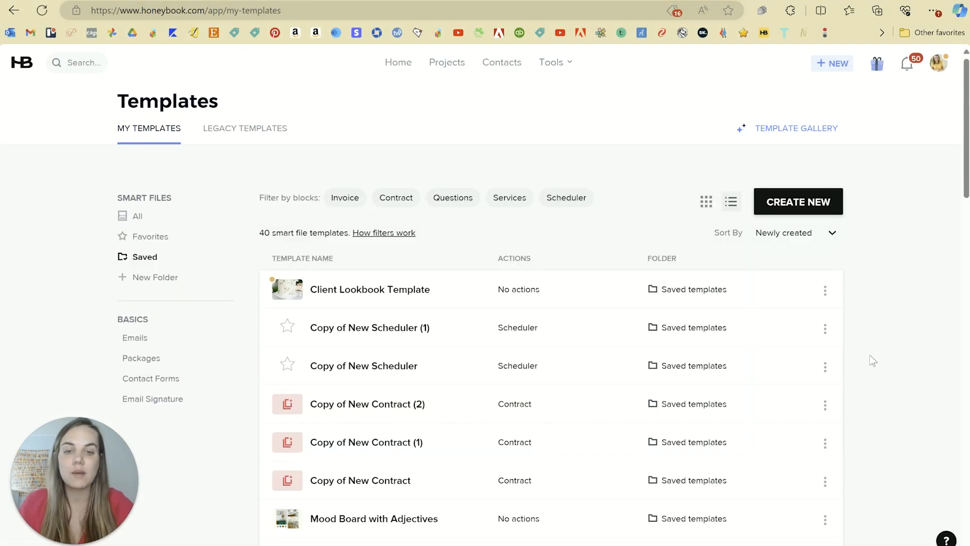